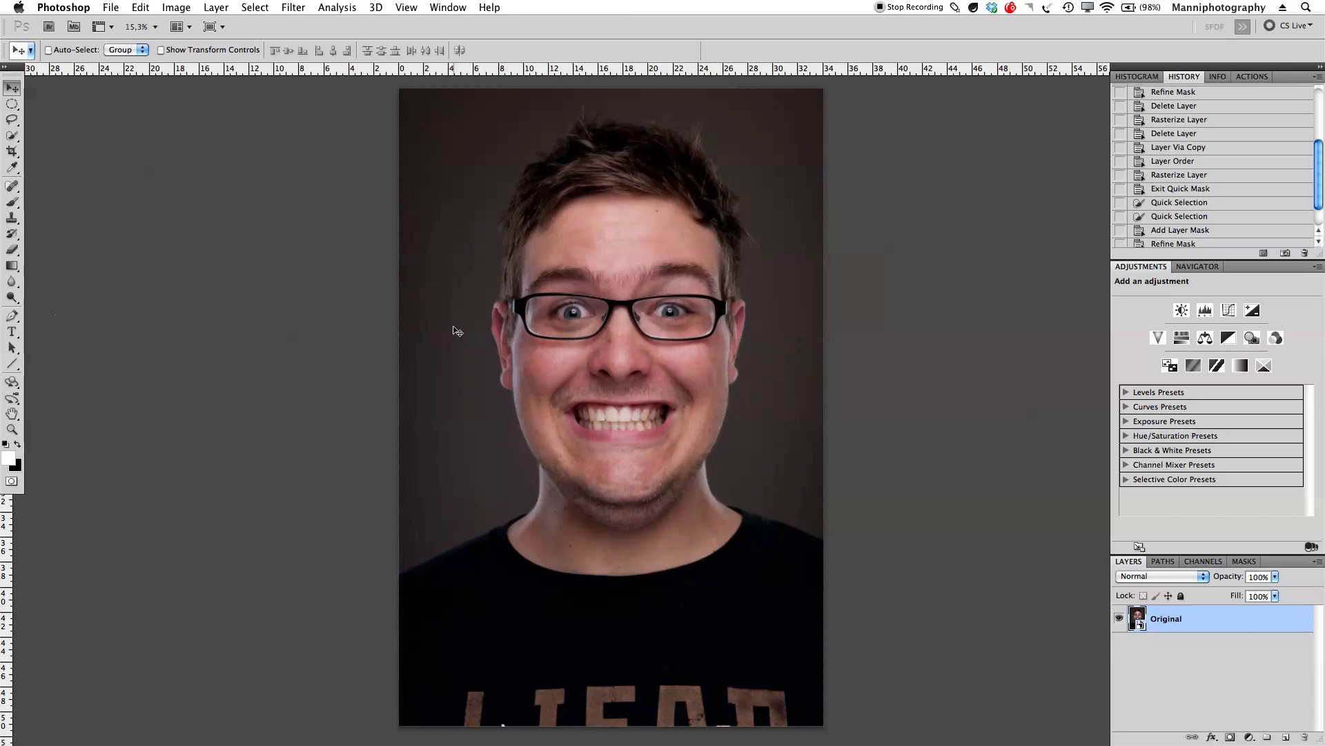
Step: Switch to Adobe Bridge, browse the texture photos and open the concrete texture _D3X7262_0177.NEF in Camera Raw
mouse_move(501, 742)
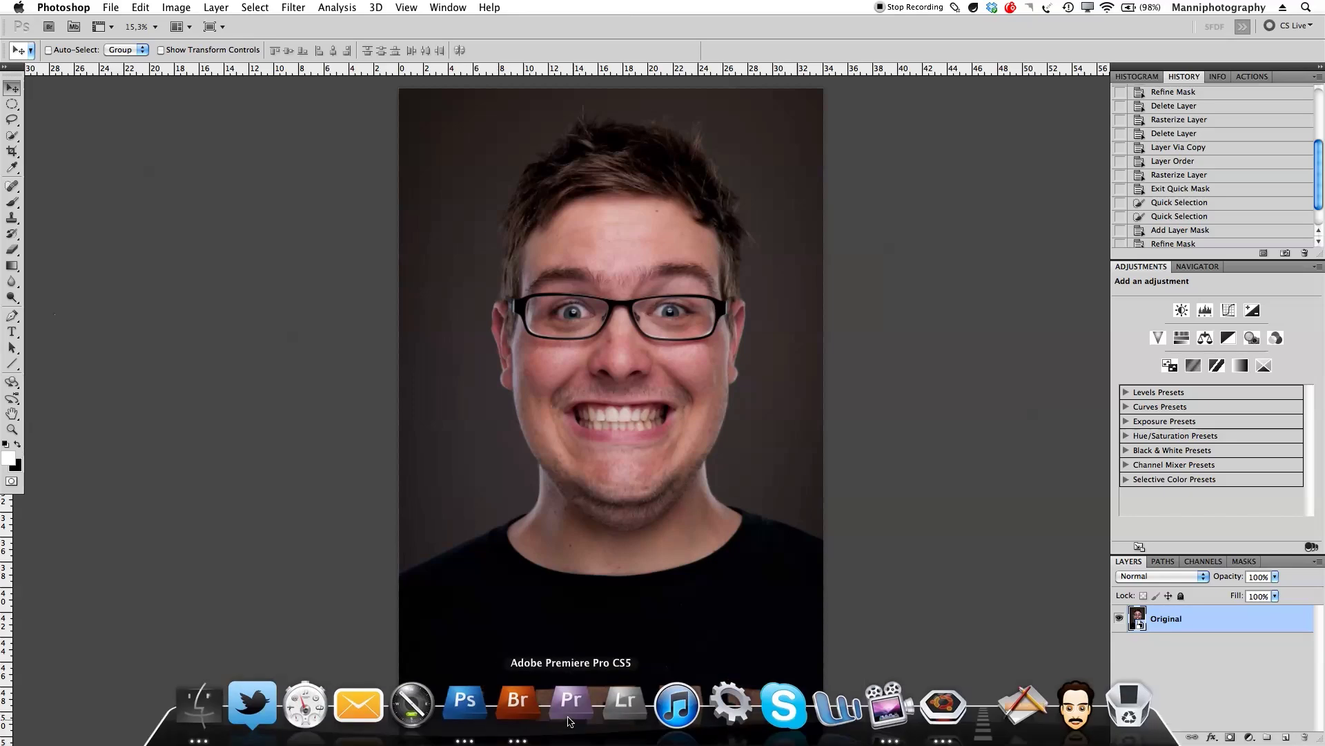
left_click(518, 702)
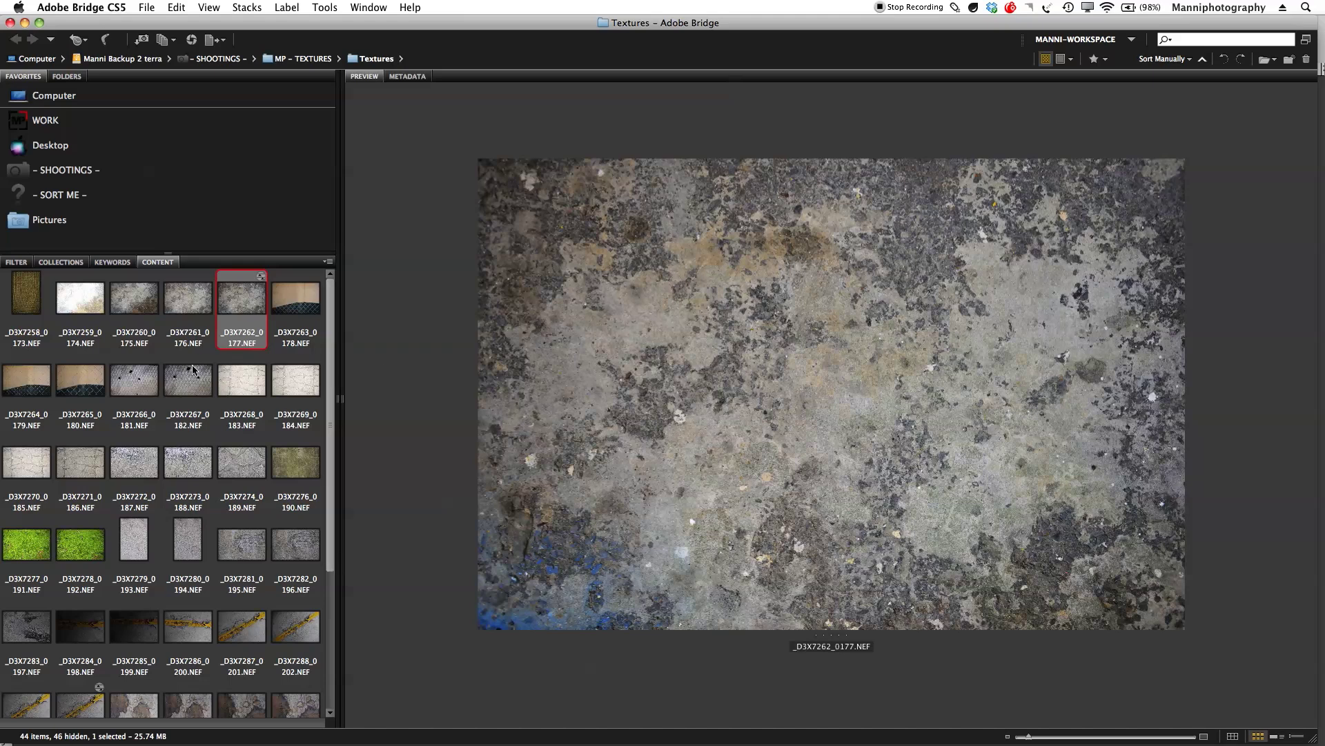
left_click(287, 304)
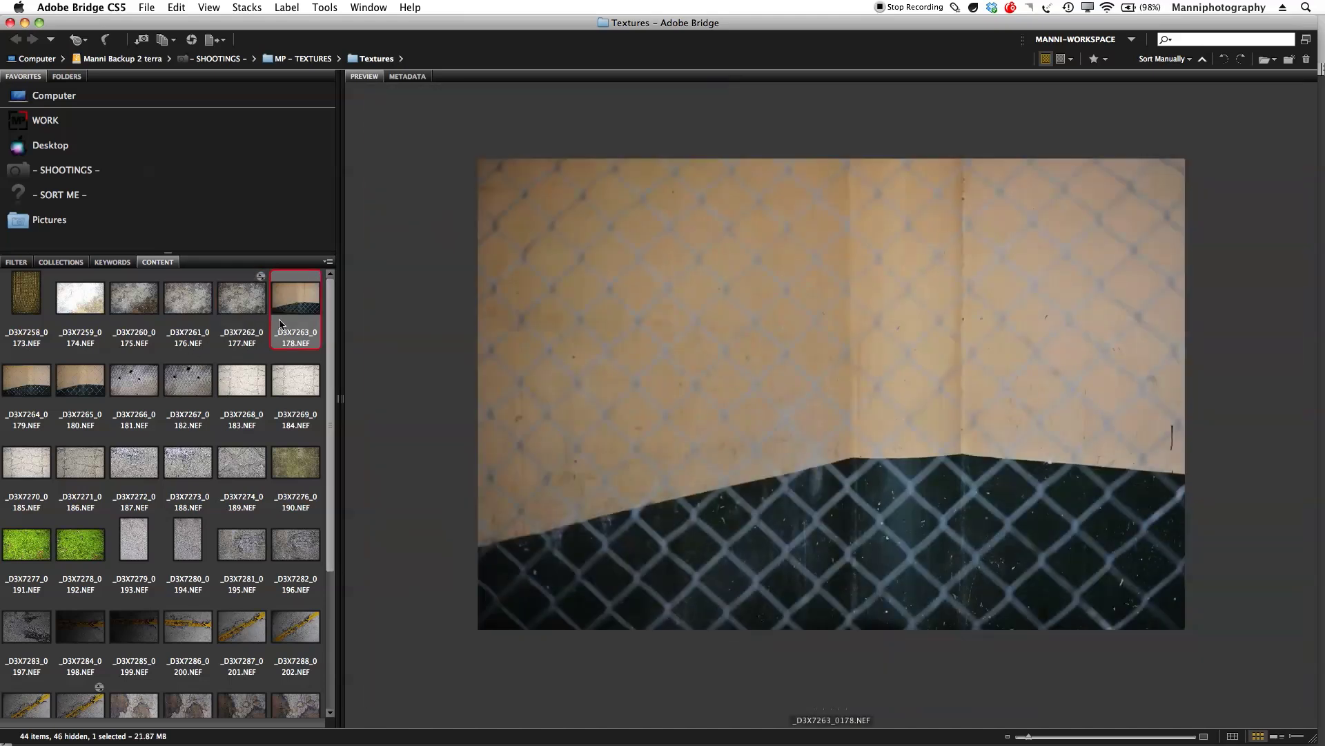
key("Down")
key("Left")
key("Left")
key("Up")
key("Right")
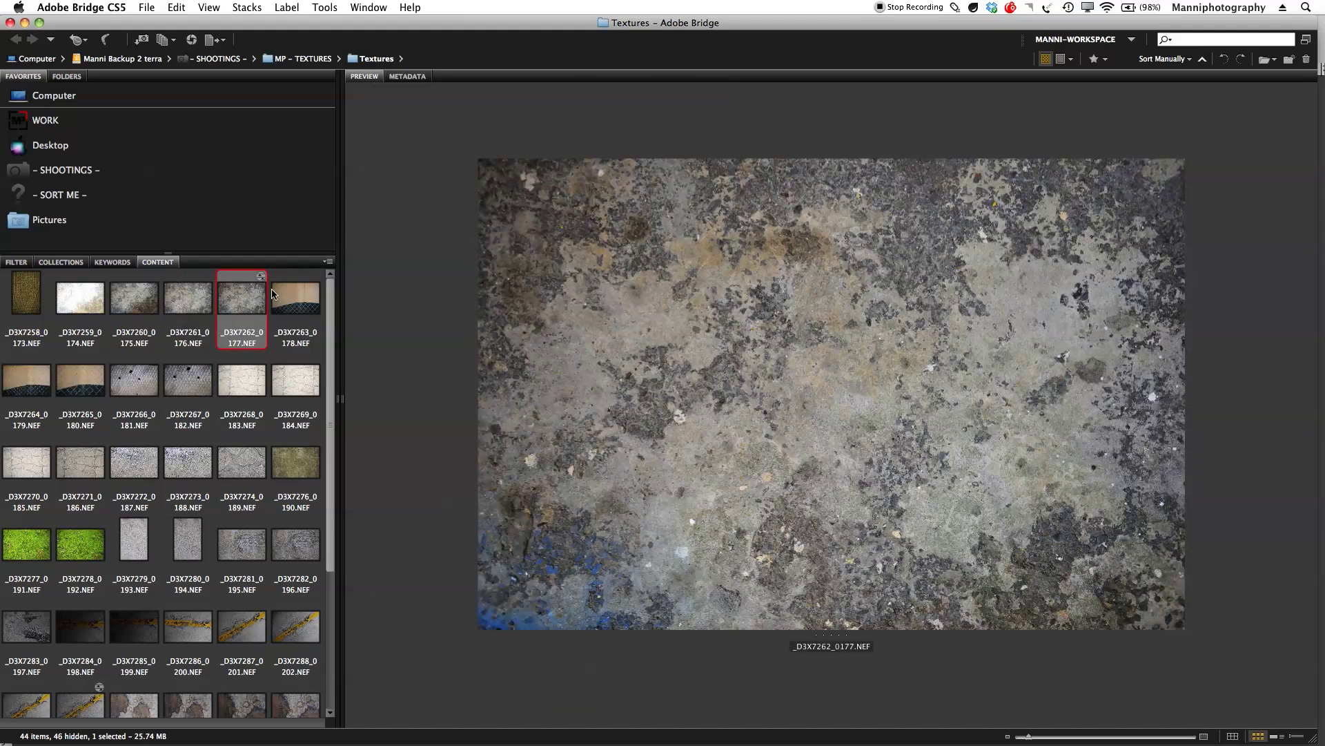
right_click(252, 297)
mouse_move(285, 314)
left_click(506, 345)
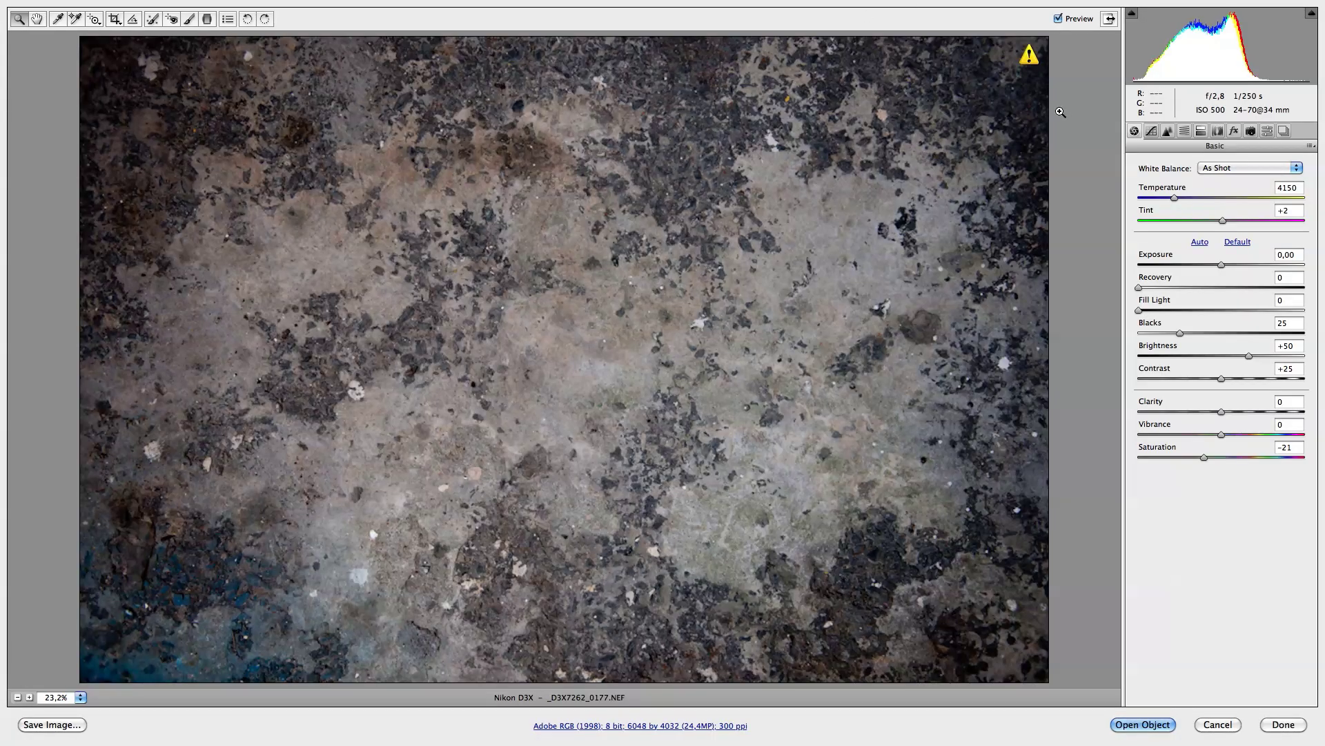
Step: Reset the texture's raw settings to the Camera Raw defaults and set Blacks to 18
left_click(1310, 146)
left_click(1235, 189)
left_click(1313, 147)
left_click(1243, 174)
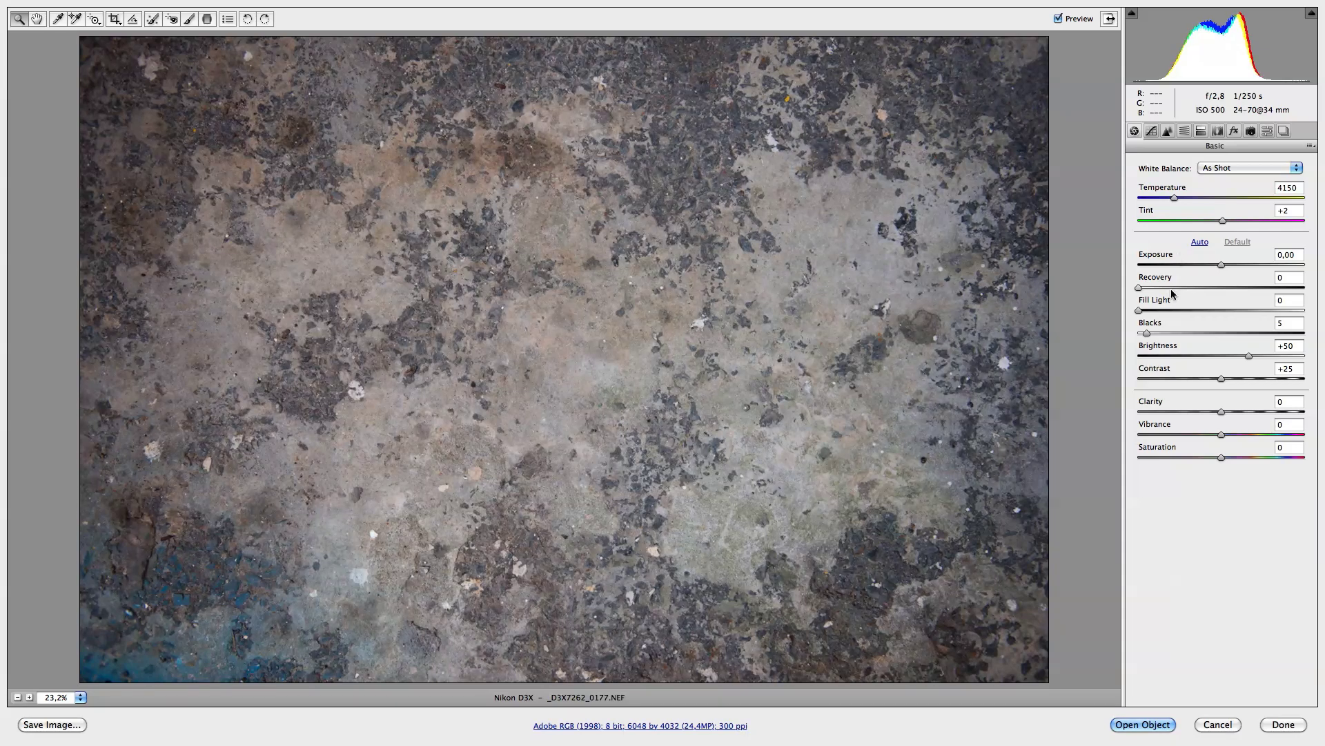
left_click_drag(1147, 334, 1168, 337)
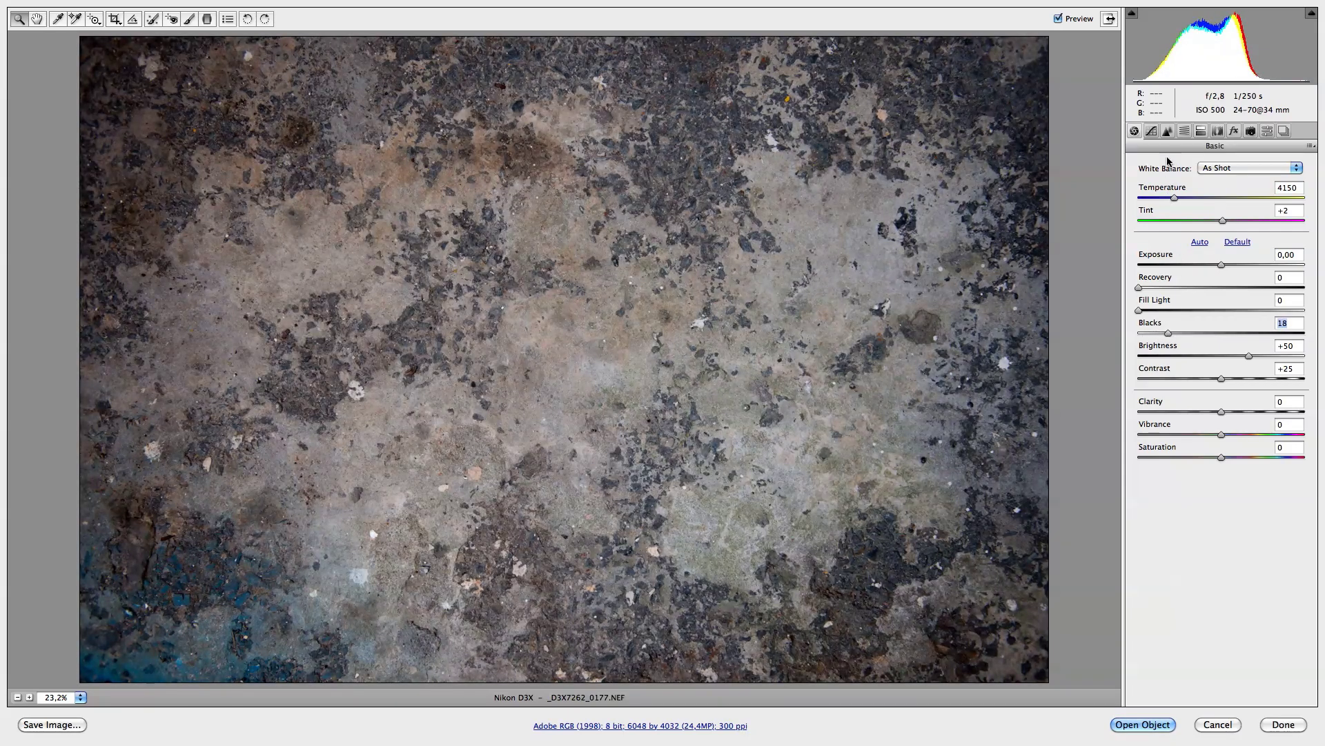
Step: Set the sharpening amount to 40 and radius to 0.6, and open the texture as a smart object in Photoshop
left_click(1167, 130)
left_click_drag(1167, 187, 1146, 210)
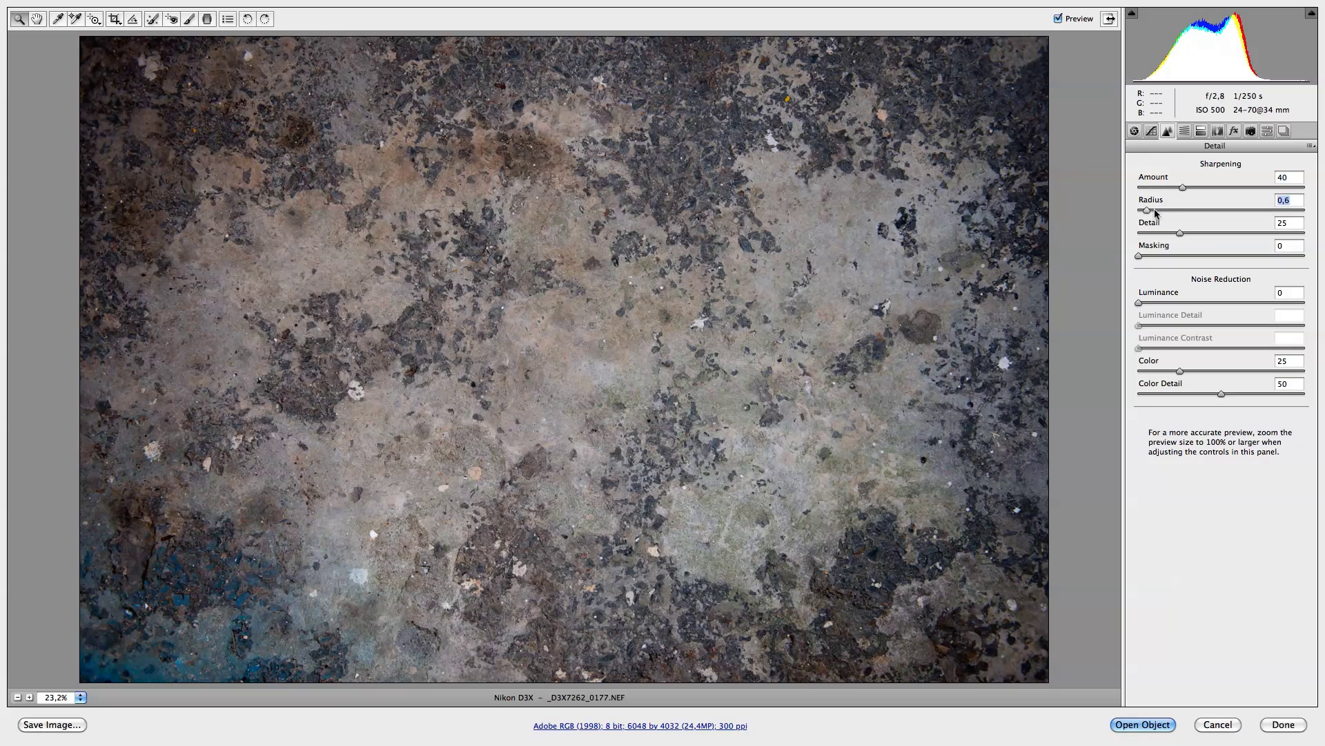
left_click(1134, 131)
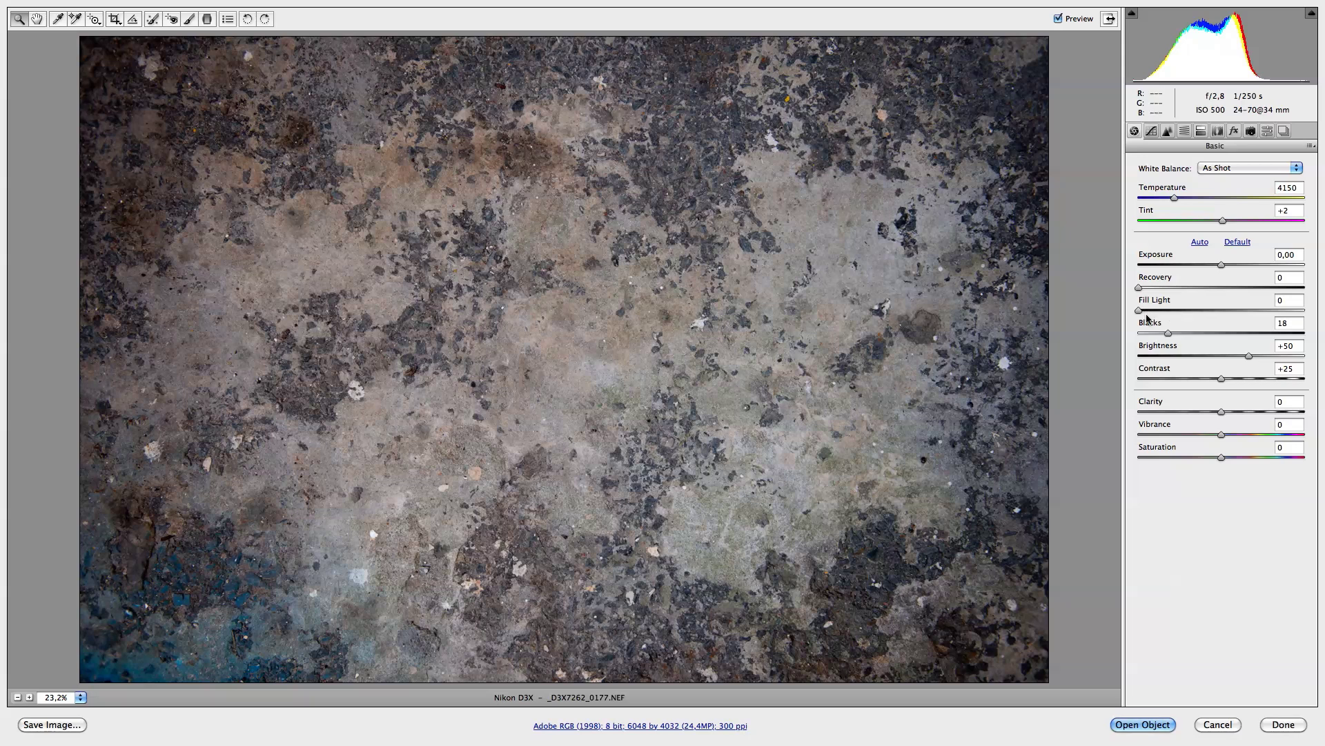
left_click_drag(1168, 334, 1169, 334)
left_click(1141, 722)
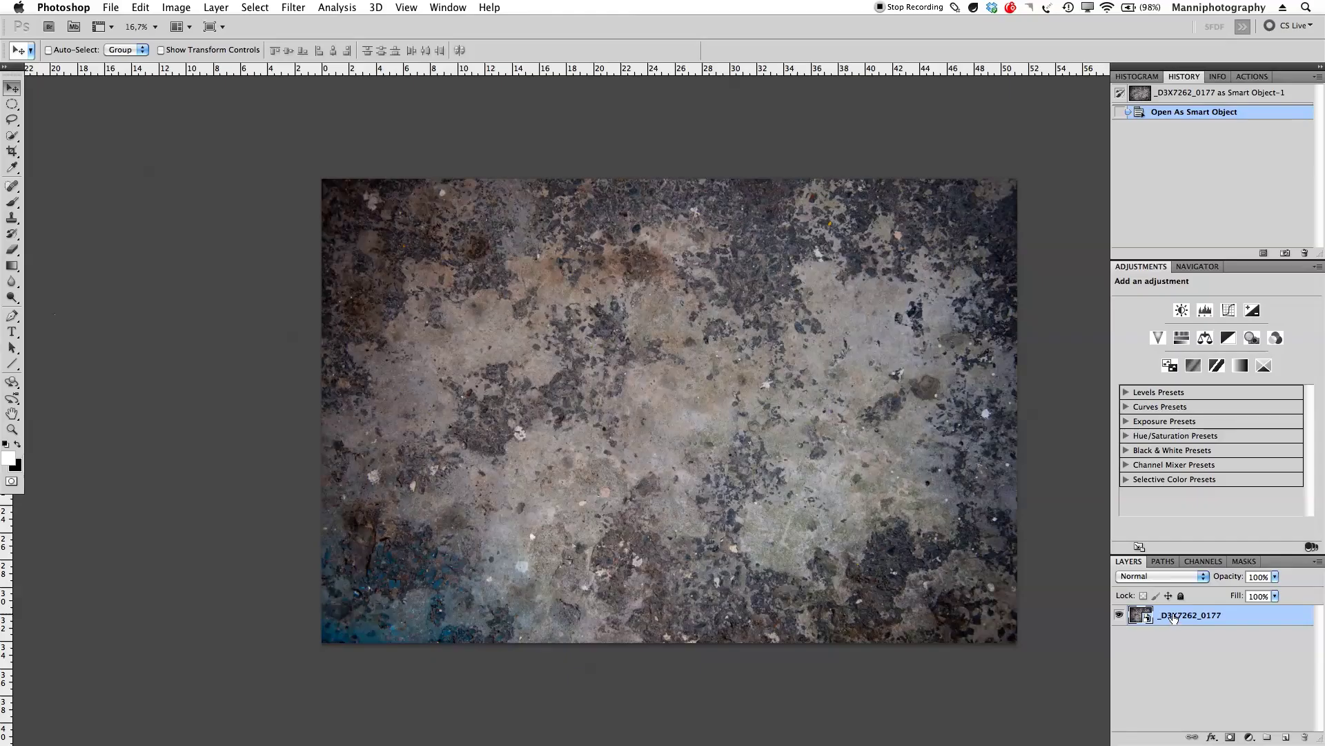
Step: Rasterize the texture's smart object layer and rotate the image 90° clockwise
right_click(1174, 616)
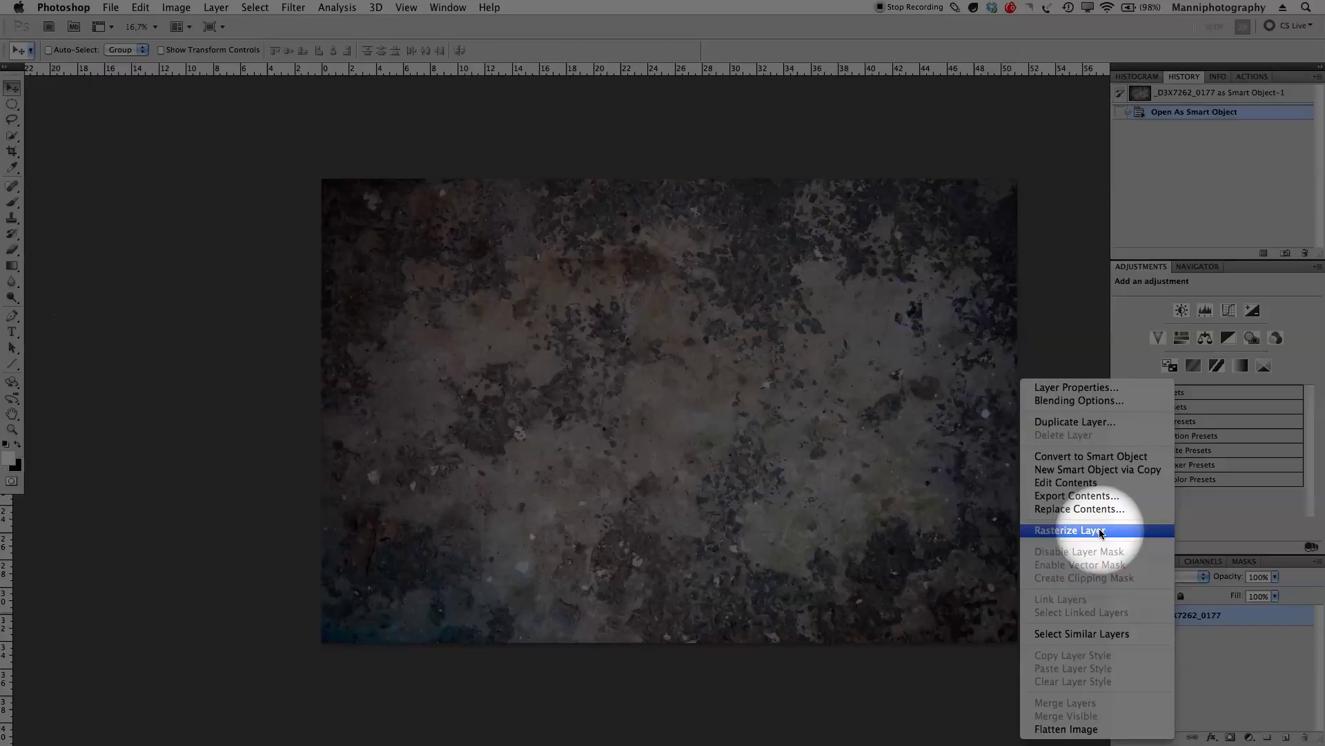
left_click(1100, 531)
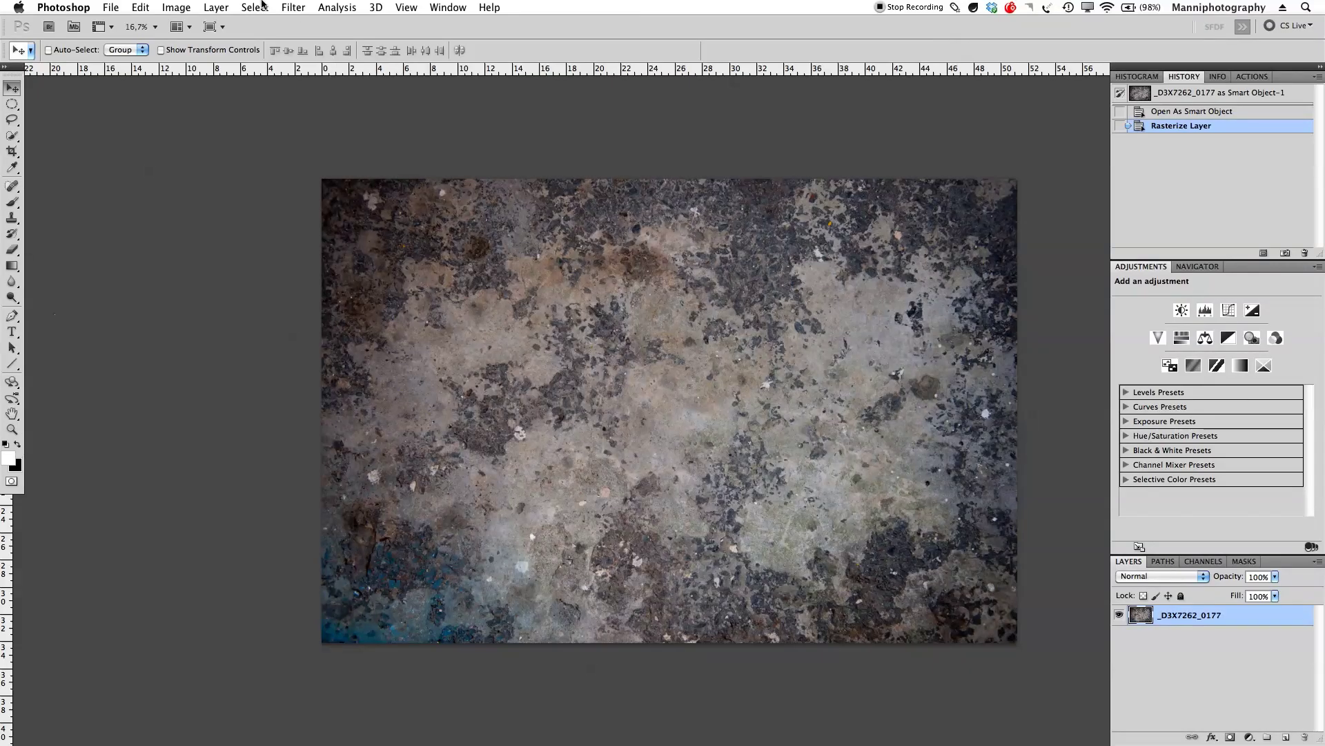
left_click(201, 7)
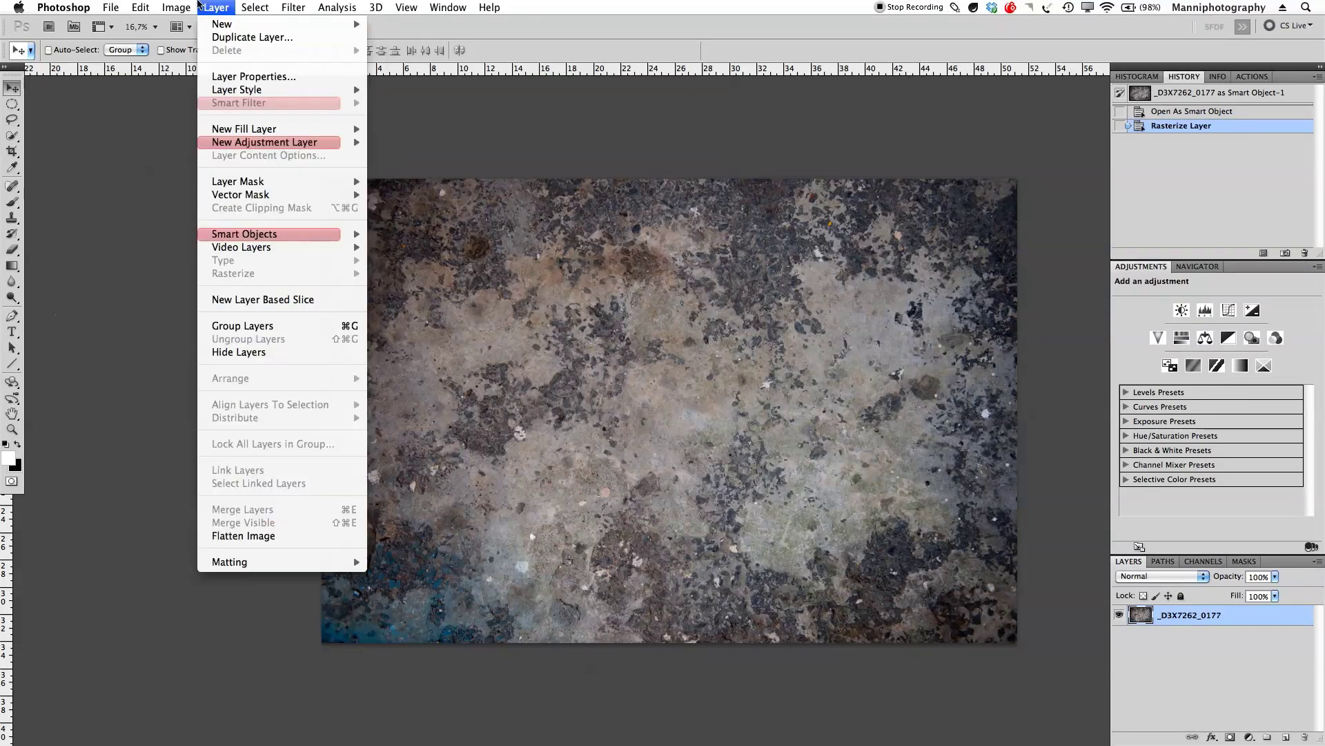
mouse_move(176, 7)
mouse_move(224, 144)
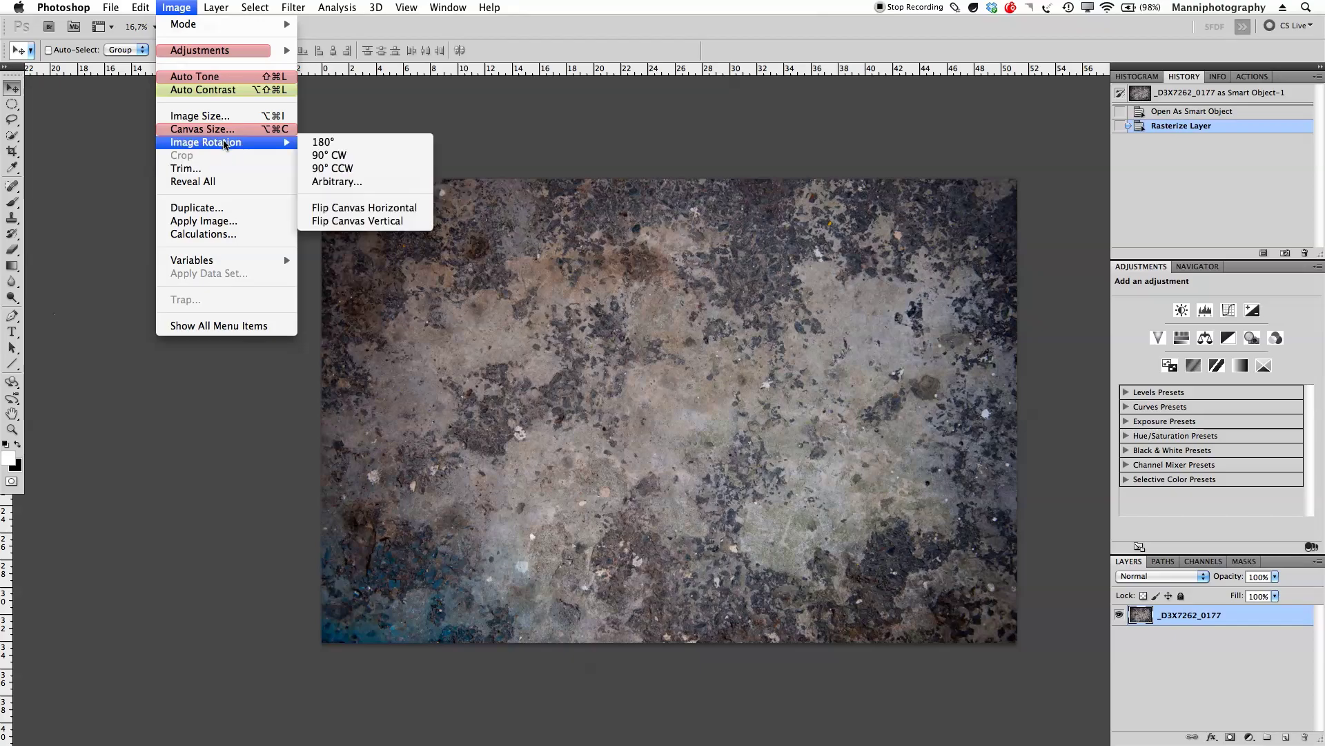
left_click(330, 155)
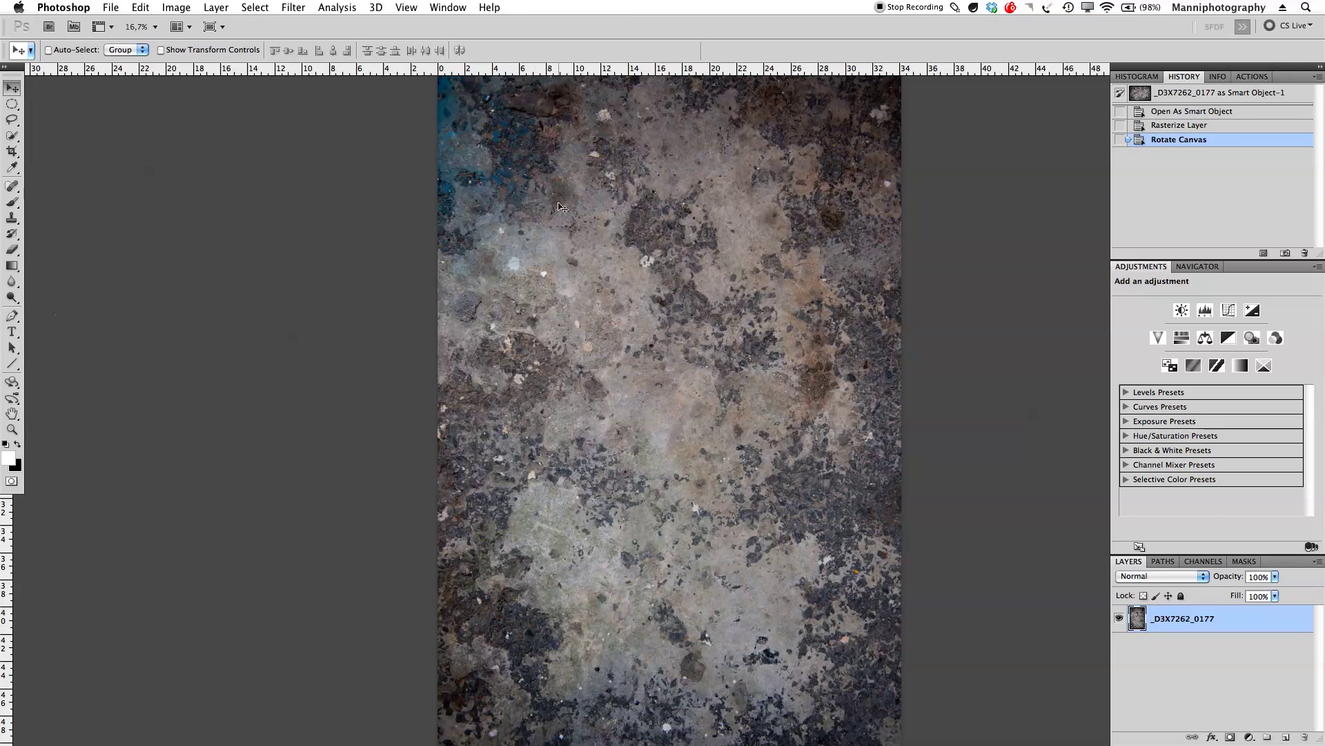
Step: Leave full-screen mode and arrange the portrait and texture documents side by side in floating windows
key("f")
key("f")
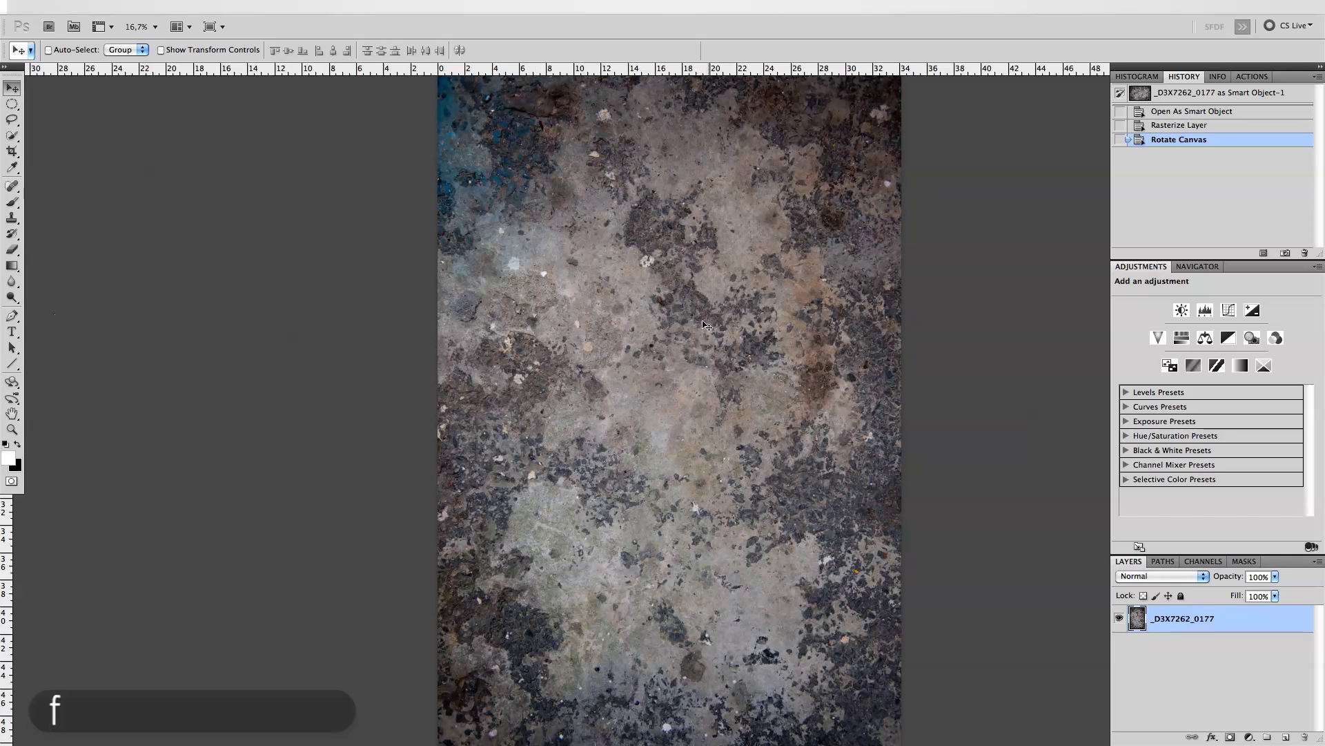
key("f")
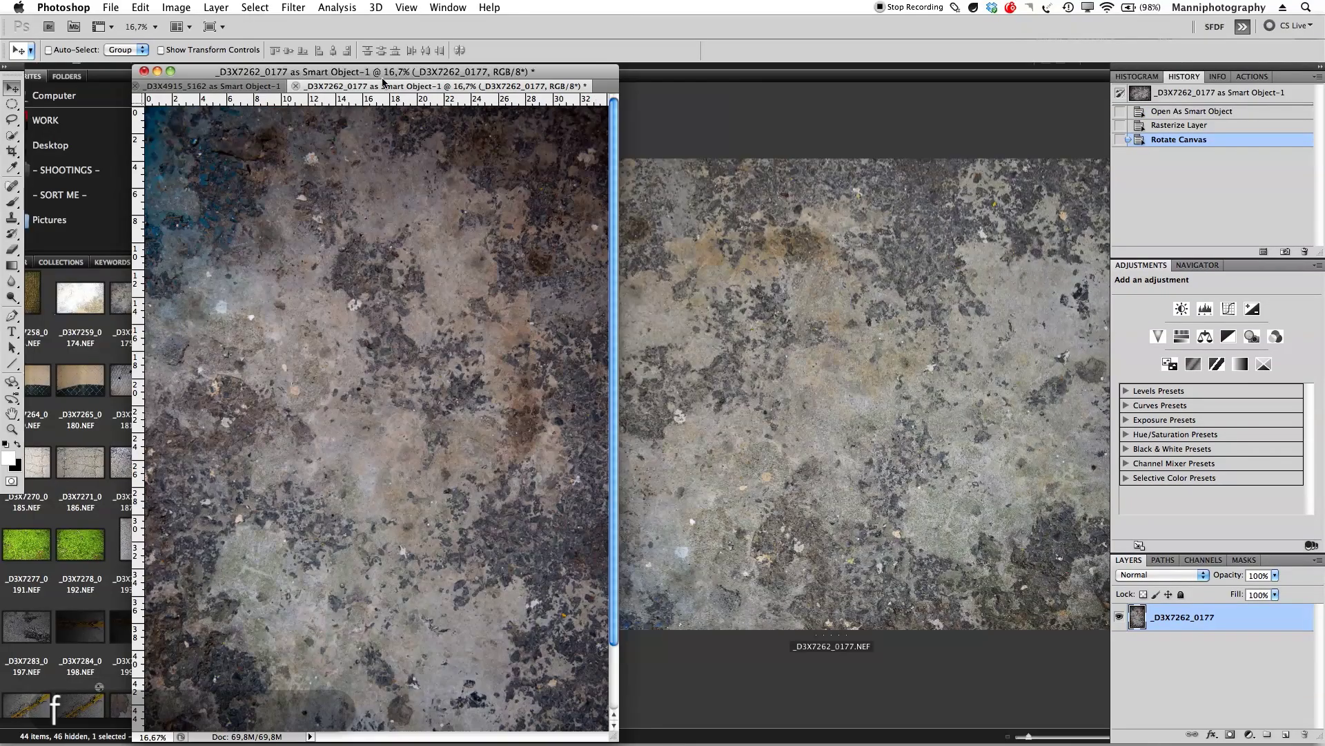
left_click_drag(591, 87, 709, 71)
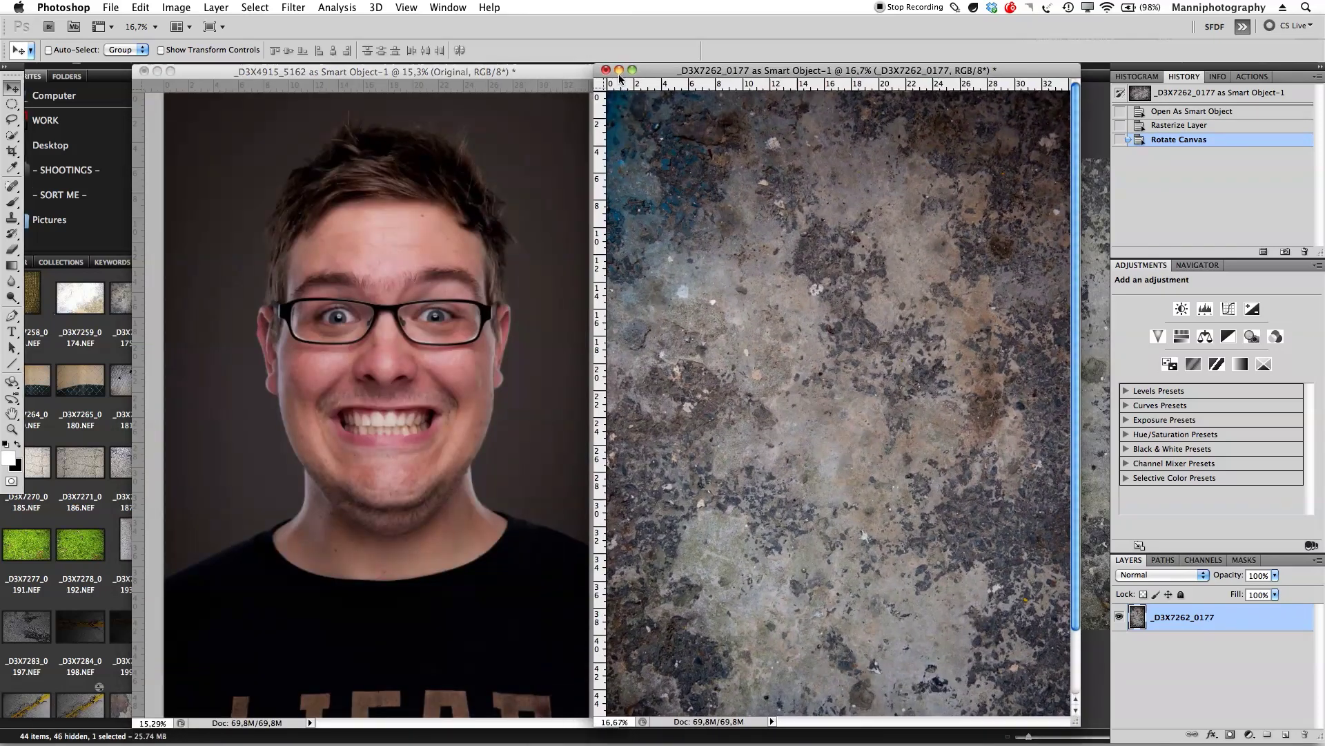
left_click_drag(420, 80, 392, 80)
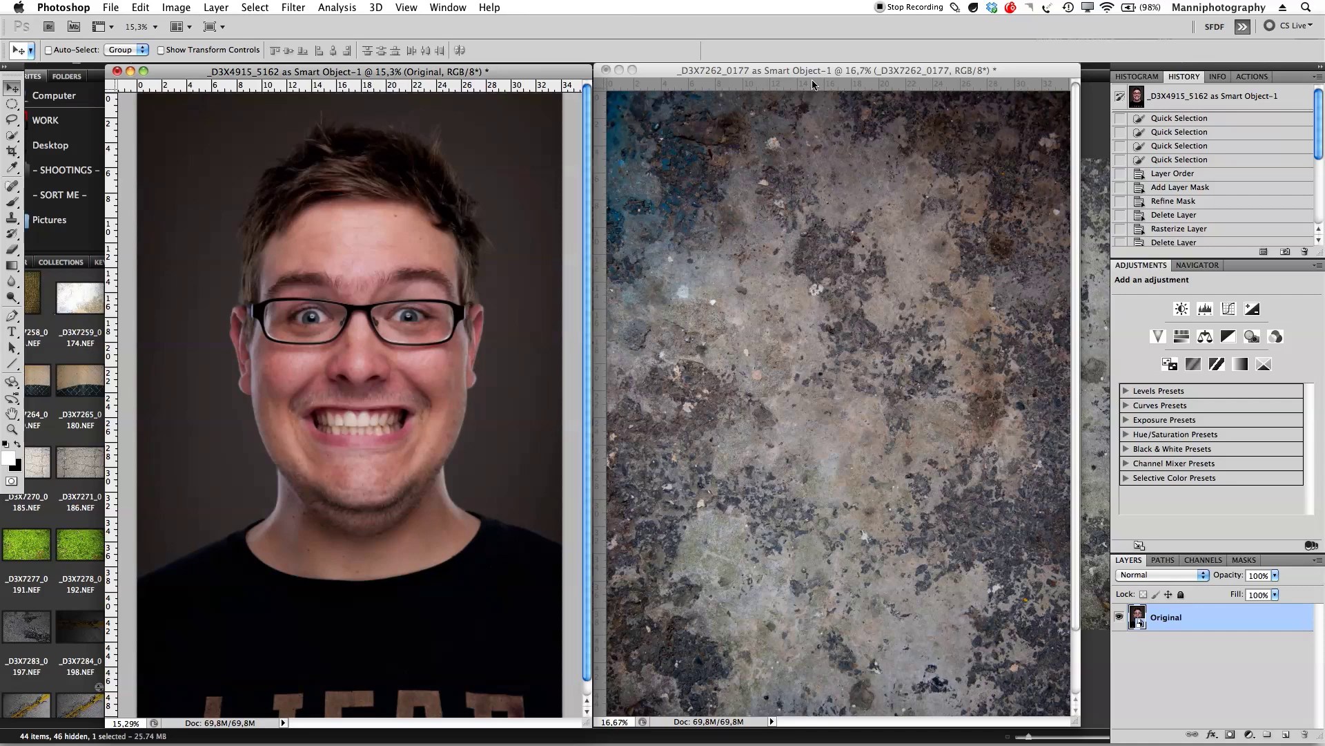
left_click(841, 71)
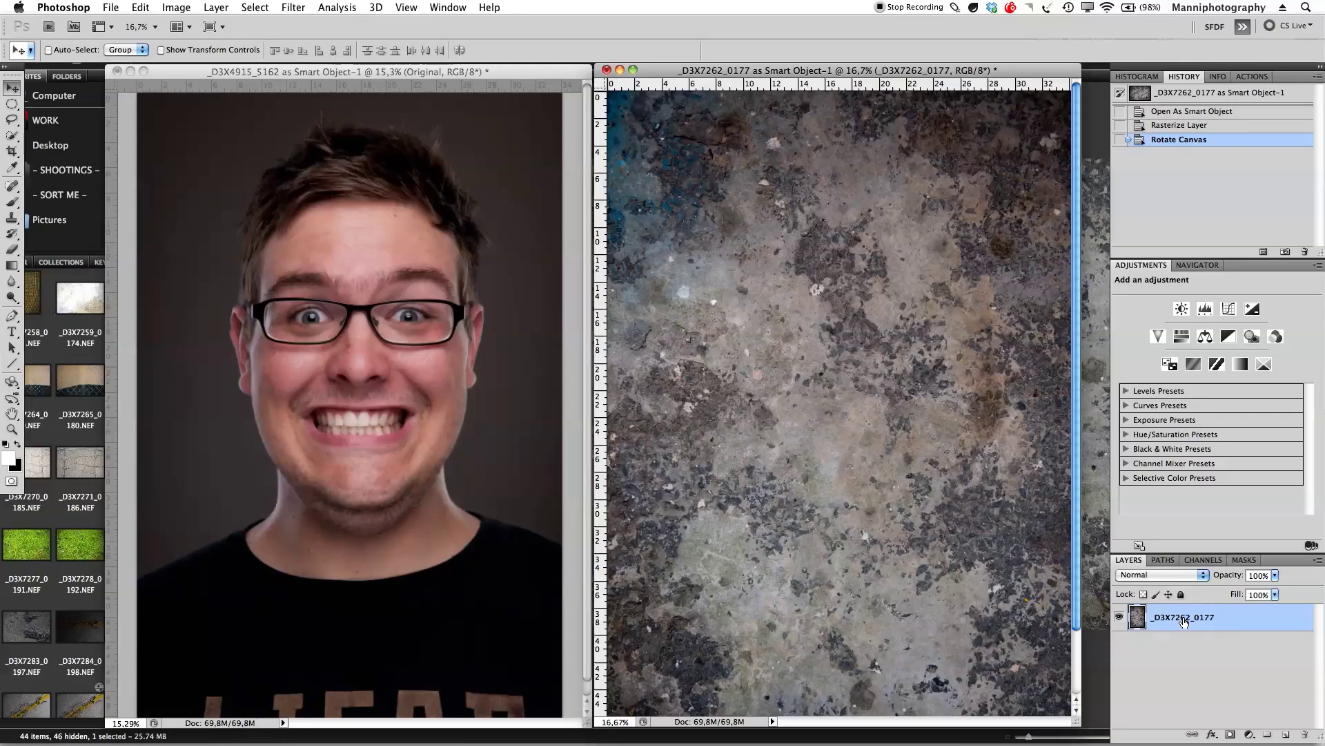
Step: Copy the texture layer into the portrait document, minimize the texture document and show the portrait document in full-screen mode
left_click_drag(1185, 619, 397, 379)
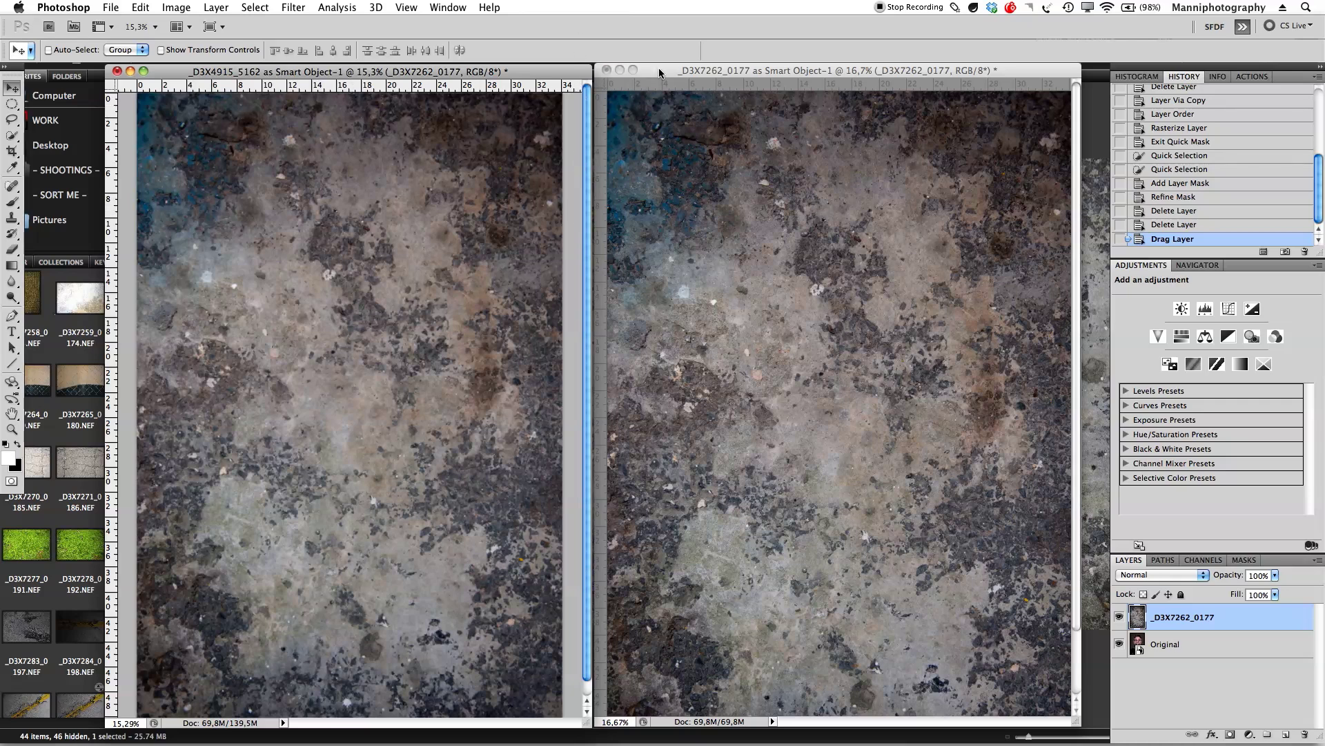
left_click(619, 71)
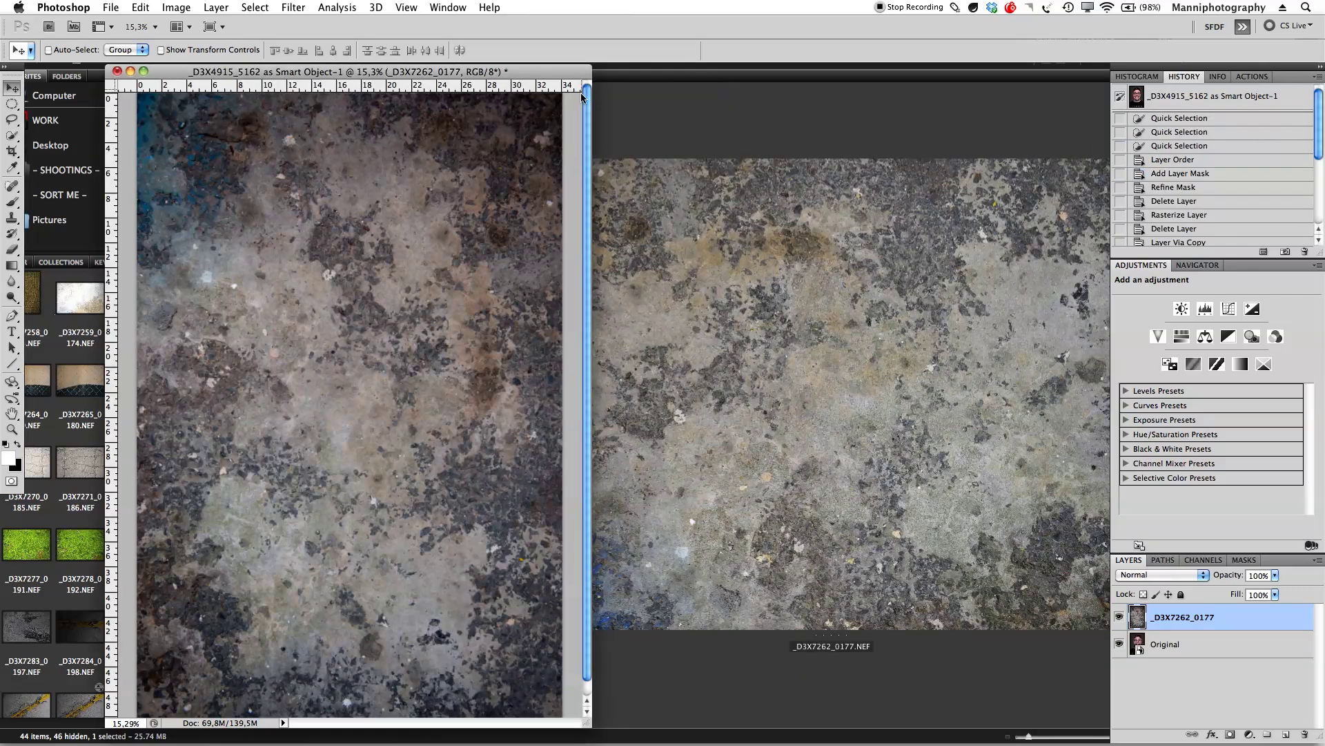
key("f")
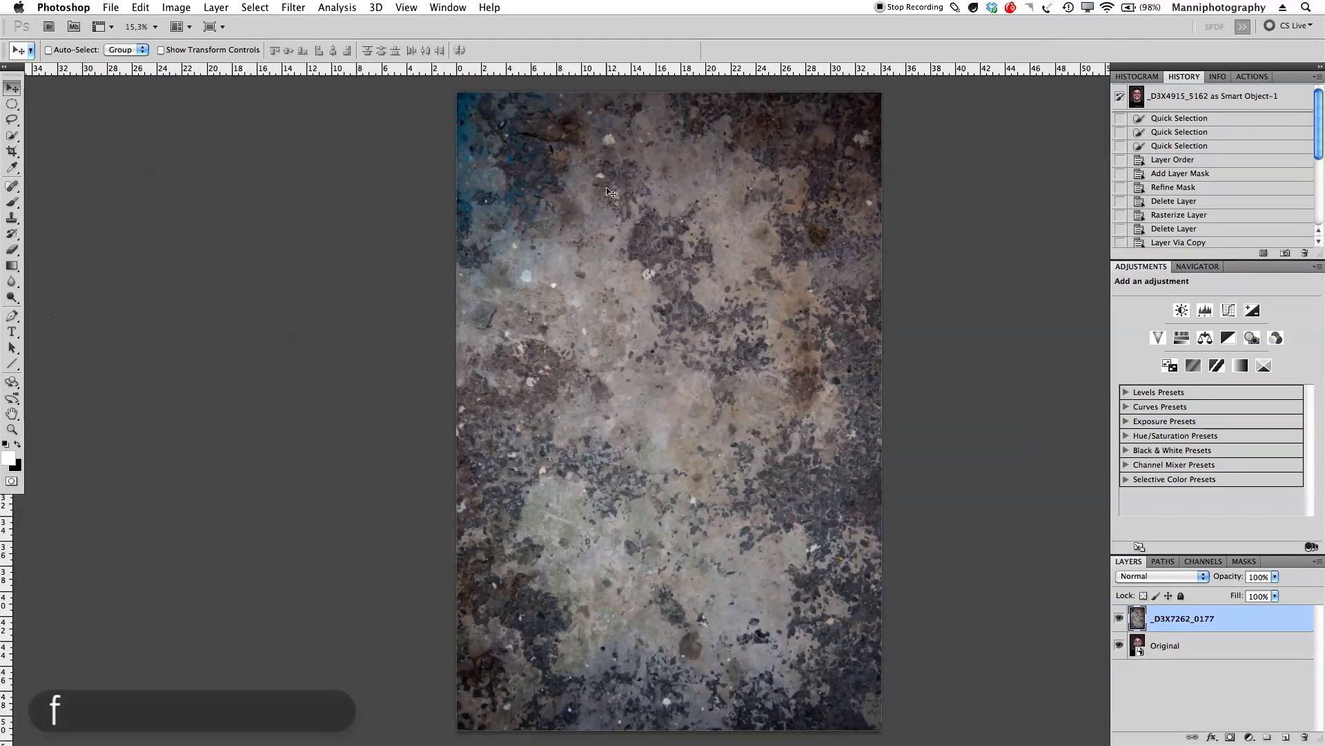
left_click_drag(758, 350, 705, 341)
Step: Rename the copied texture layer as Texture
double_click(1181, 619)
type("Texture")
key("Return")
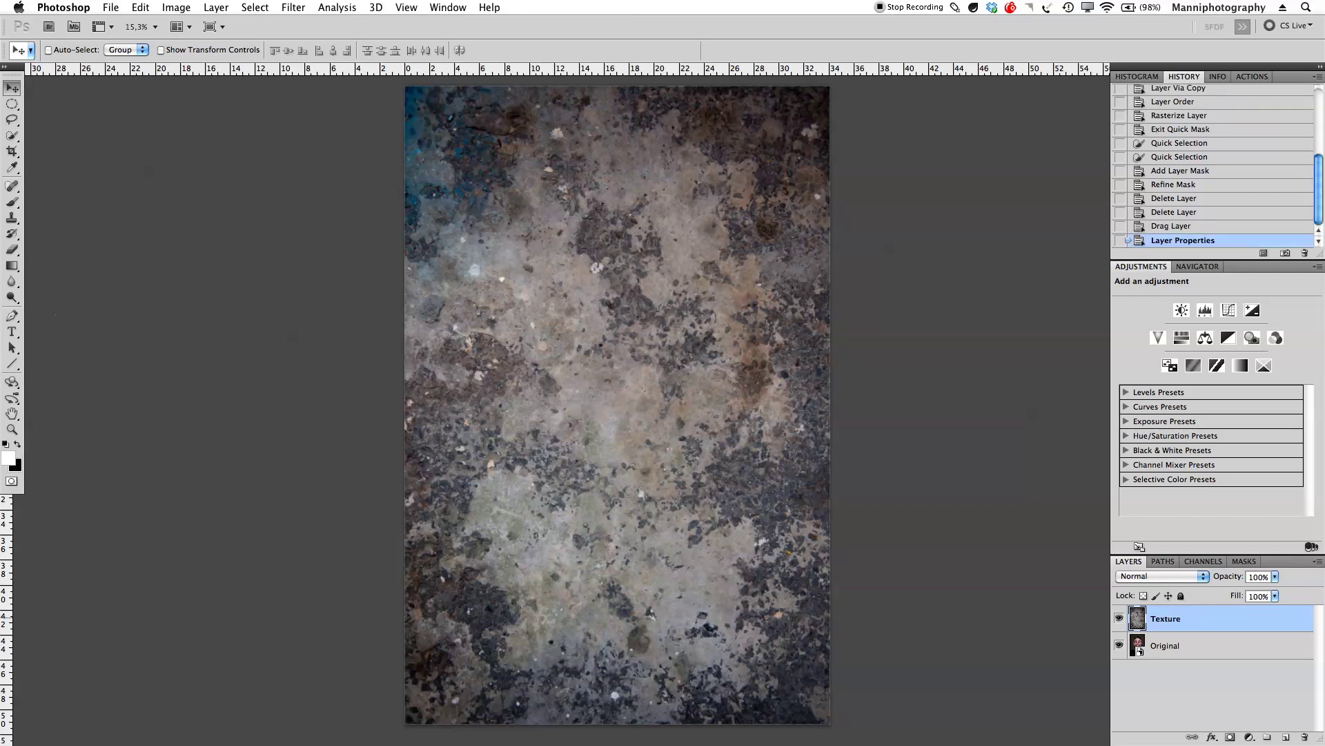
Step: Hide the Texture layer and duplicate the Original layer
left_click(1193, 655)
left_click(1119, 620)
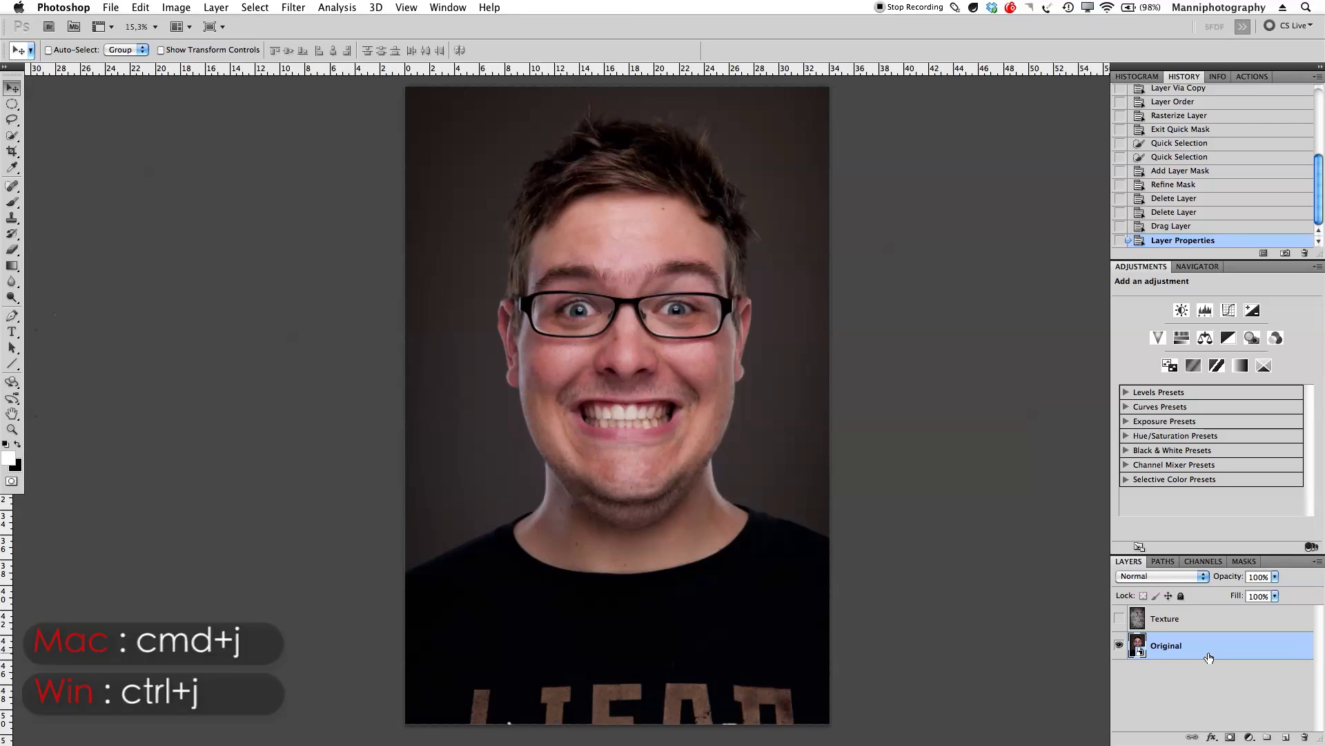
key("super+j")
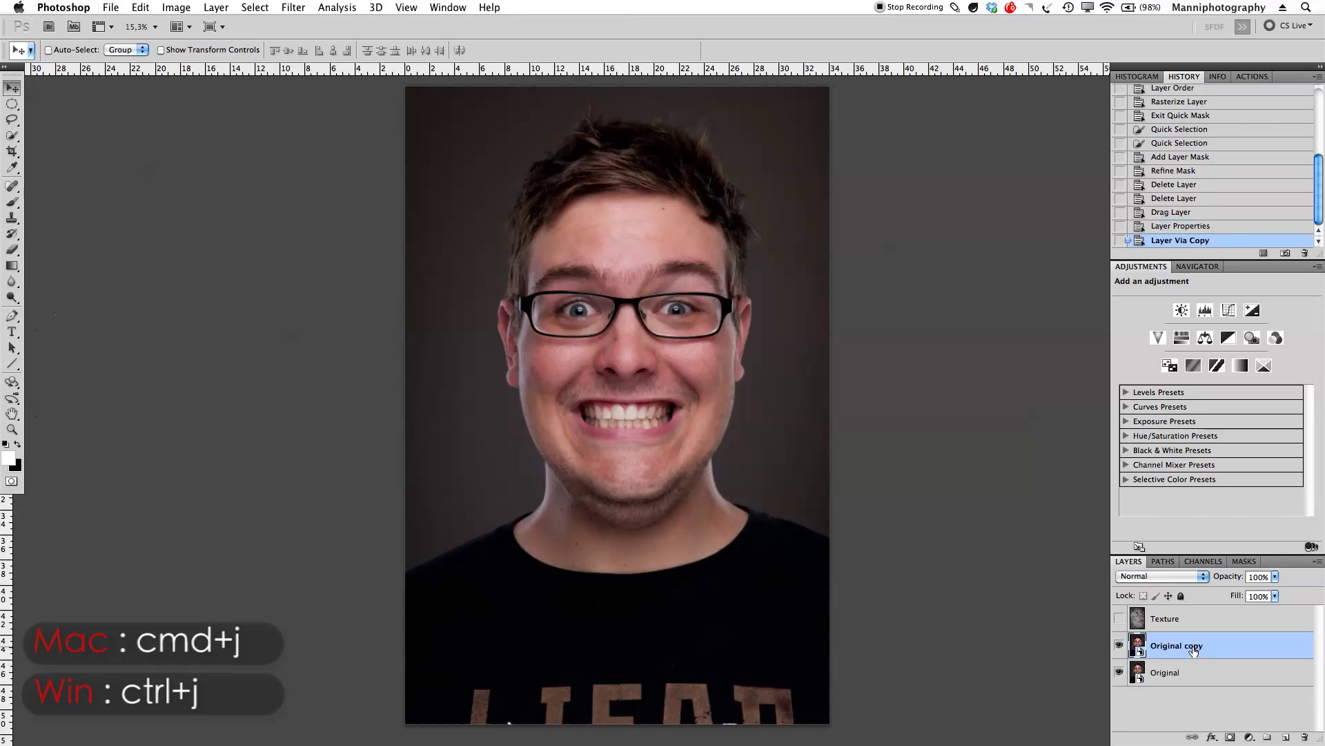
Step: Rasterize the duplicate of the Original layer and rename it as Person
right_click(1193, 649)
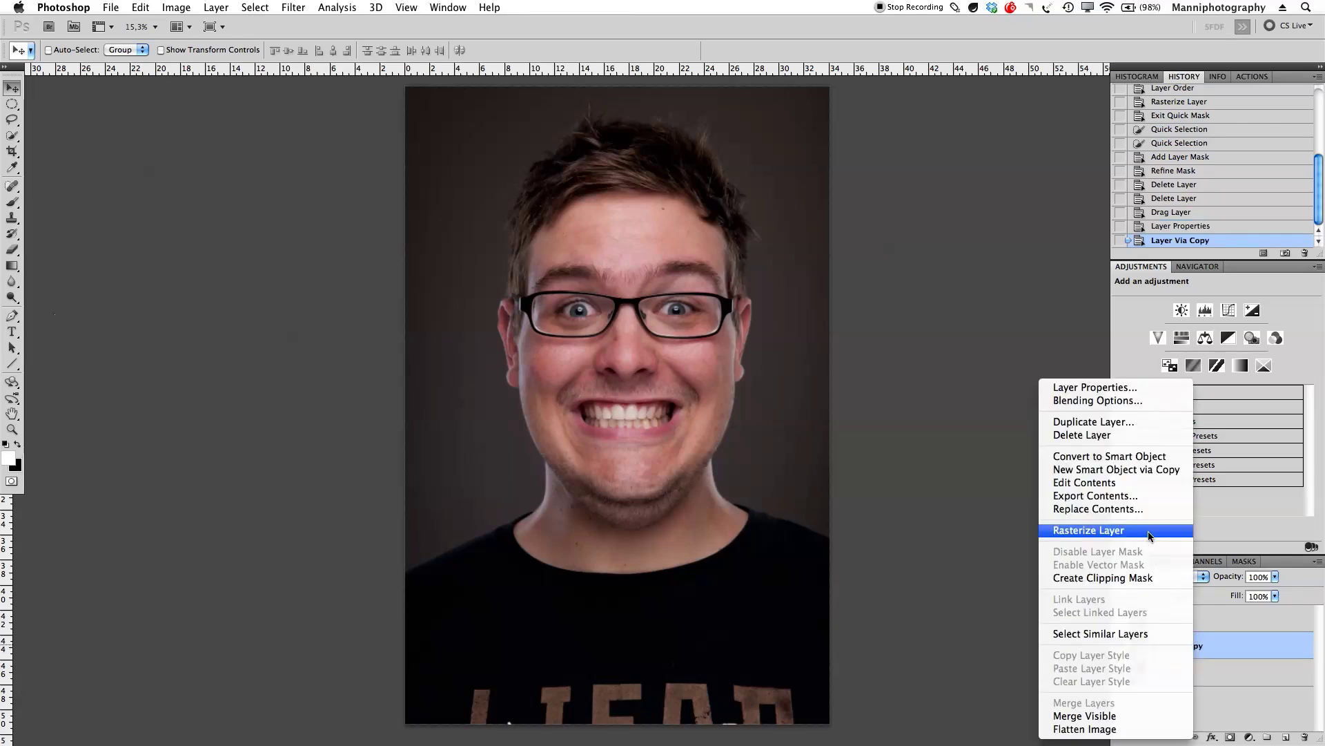
left_click(1149, 533)
double_click(1190, 645)
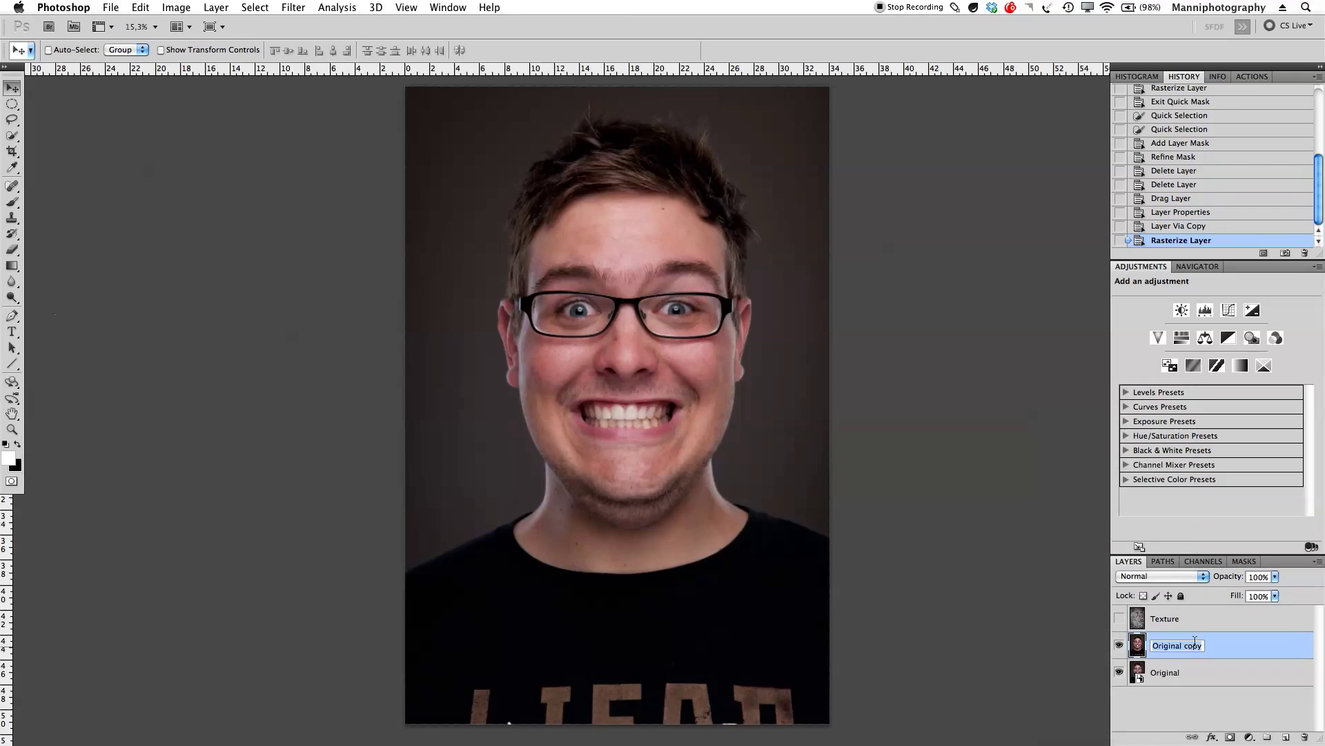
type("Person")
key("Return")
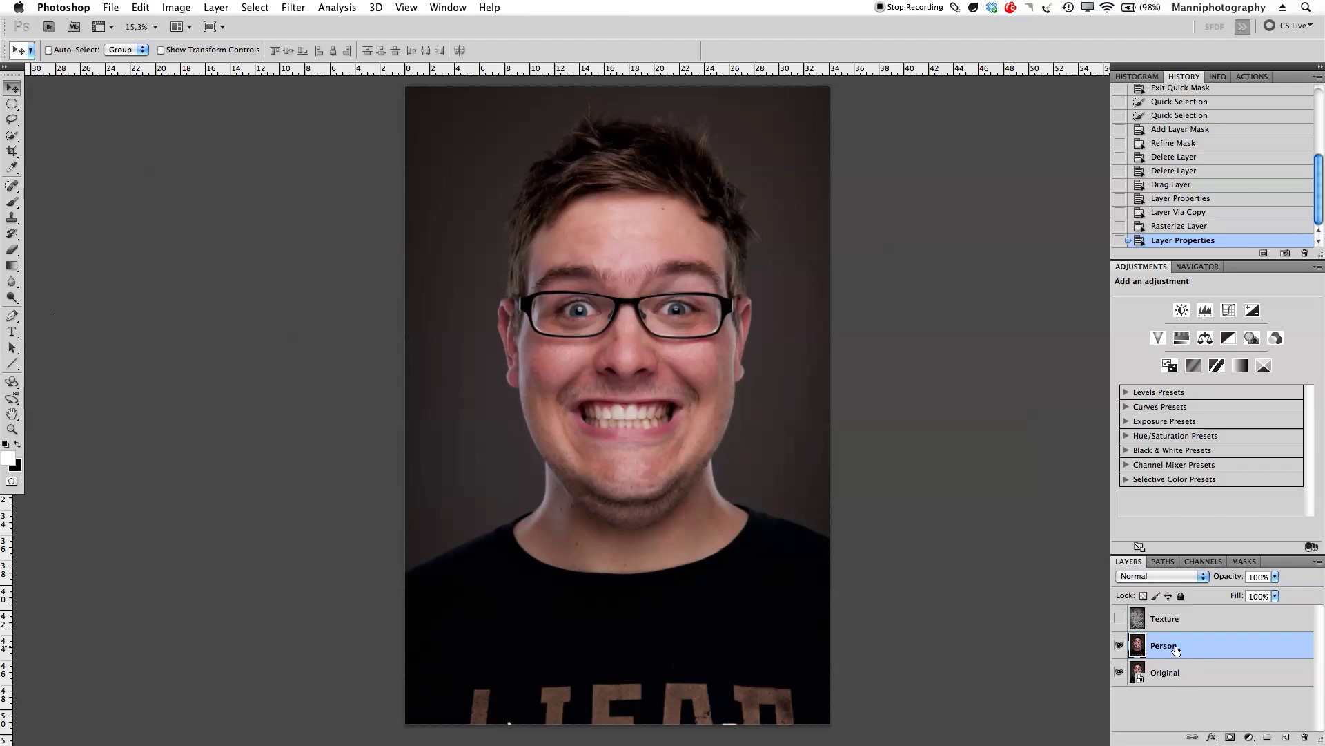
Step: Move the Person layer above the Texture layer in the layer stack
left_click_drag(1178, 649, 1187, 612)
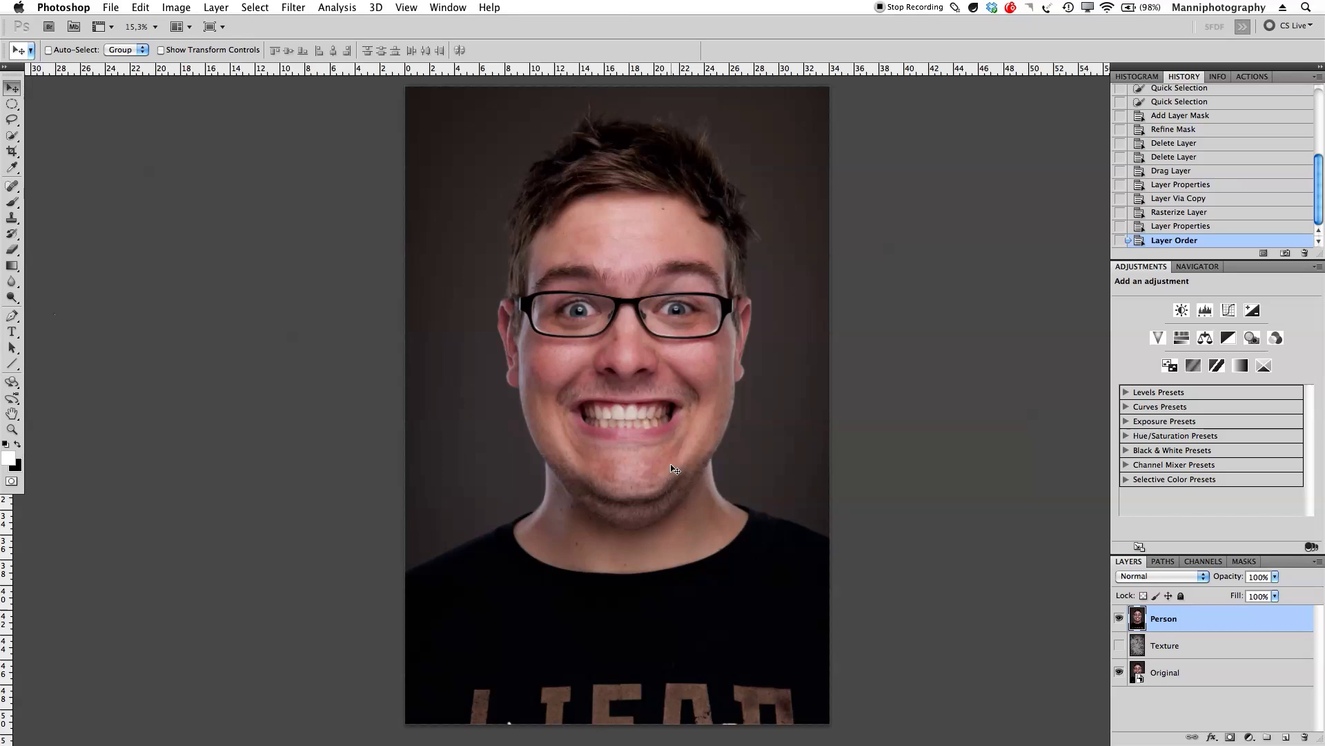
left_click(1120, 644)
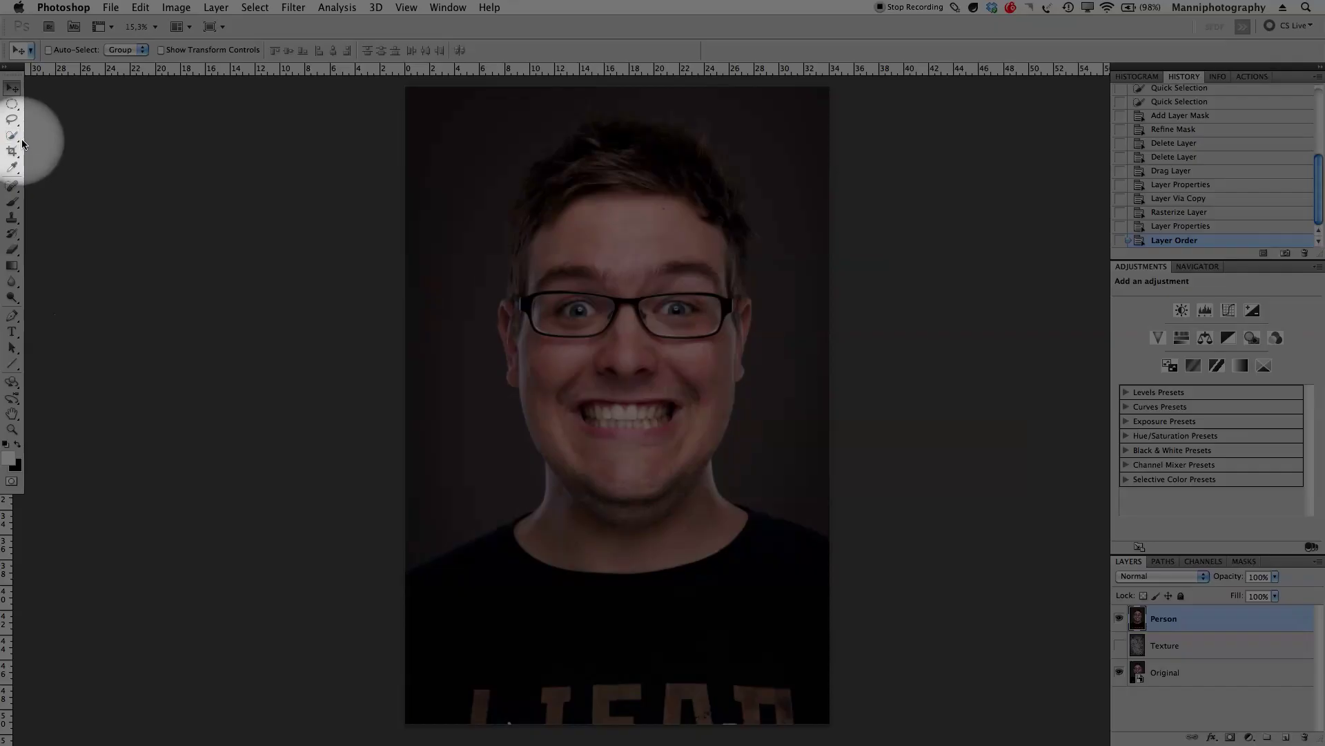
Step: Select the man's face and neck on the Person layer using Quick Selection with a brush size of 500
left_click(12, 135)
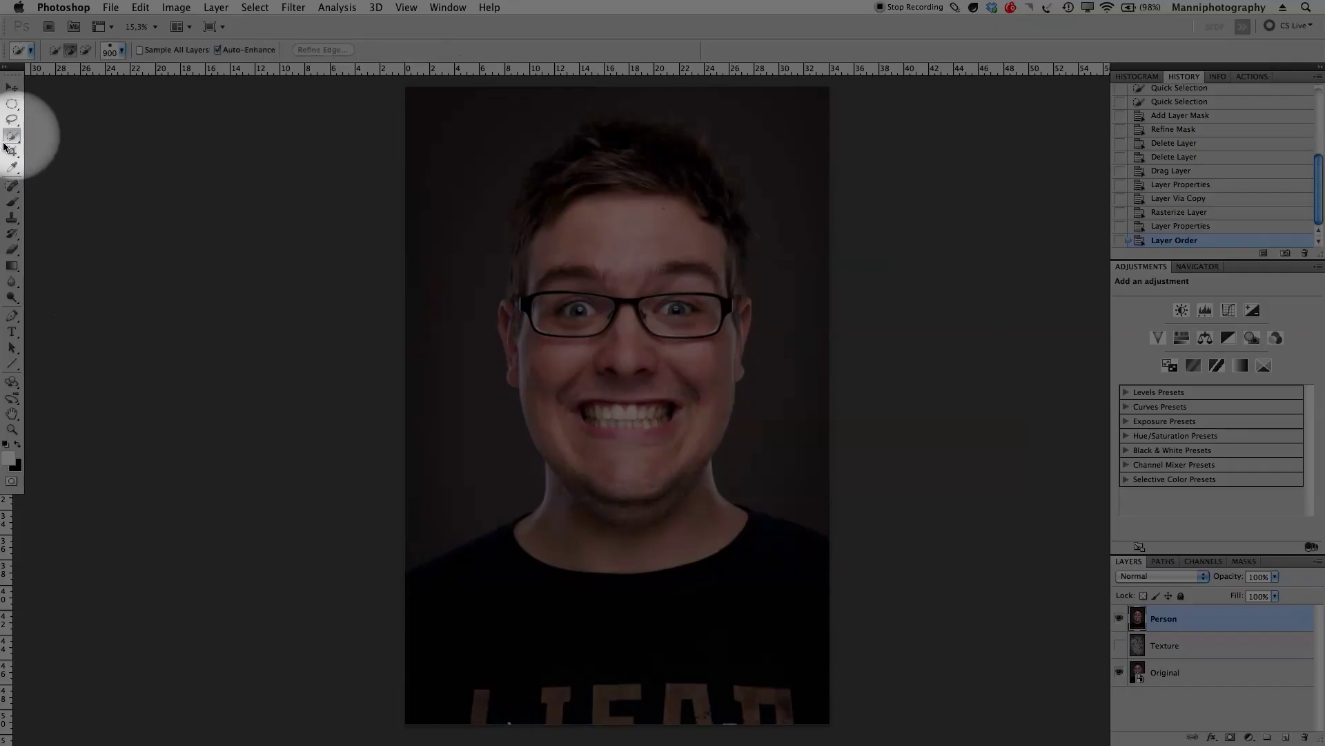
left_click(46, 133)
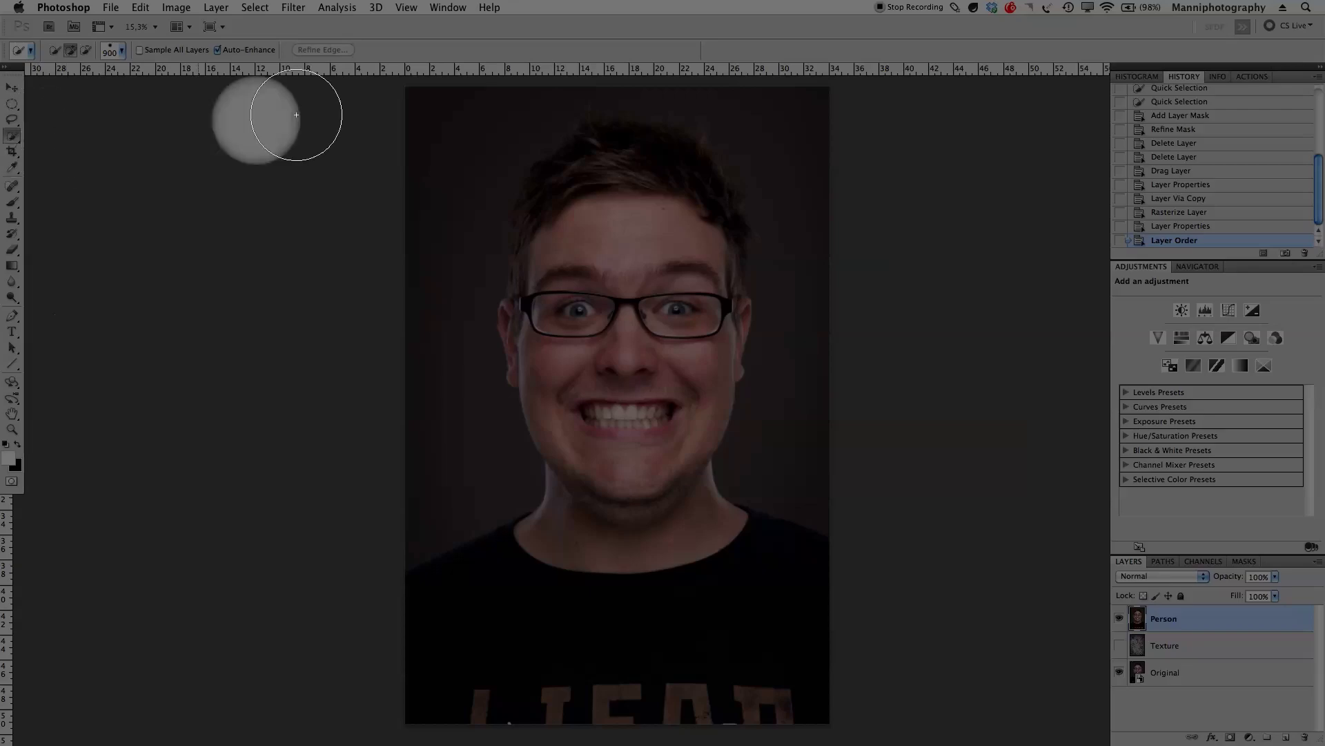
key("bracketleft")
key("bracketleft")
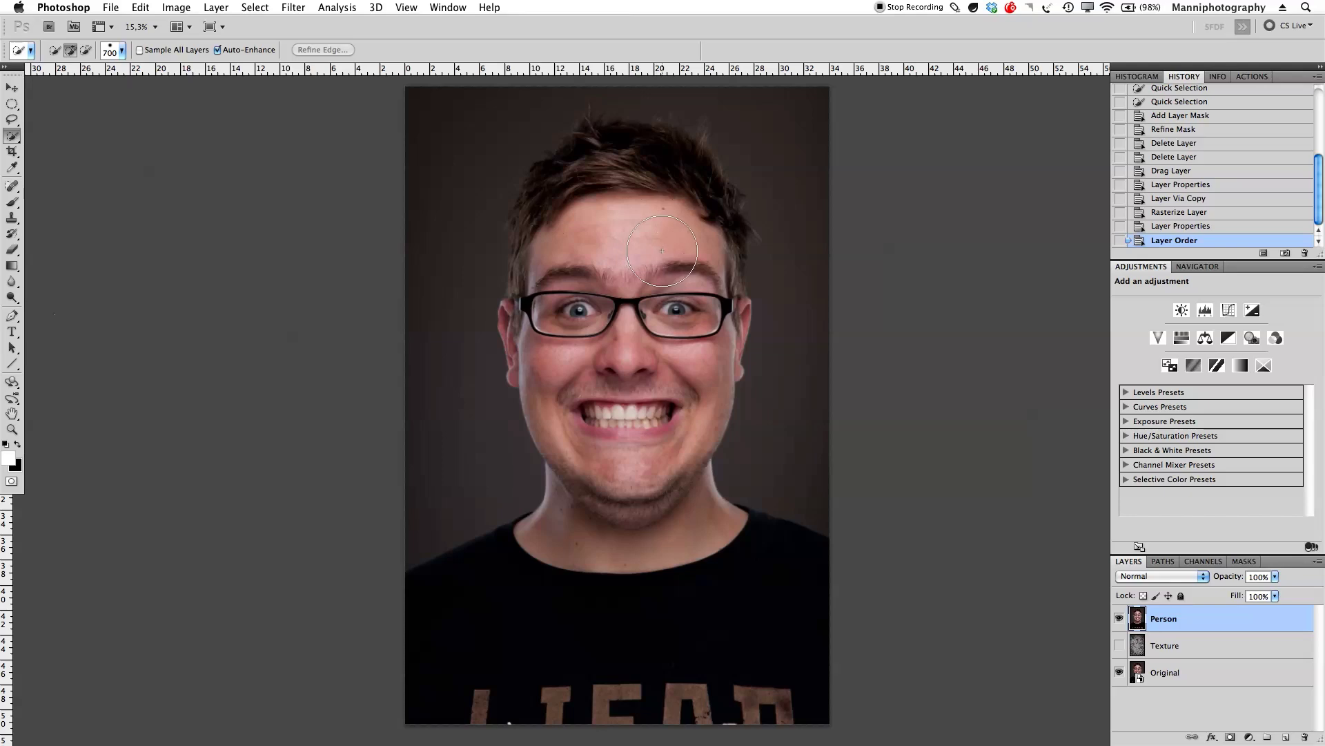
key("bracketleft")
key("bracketleft")
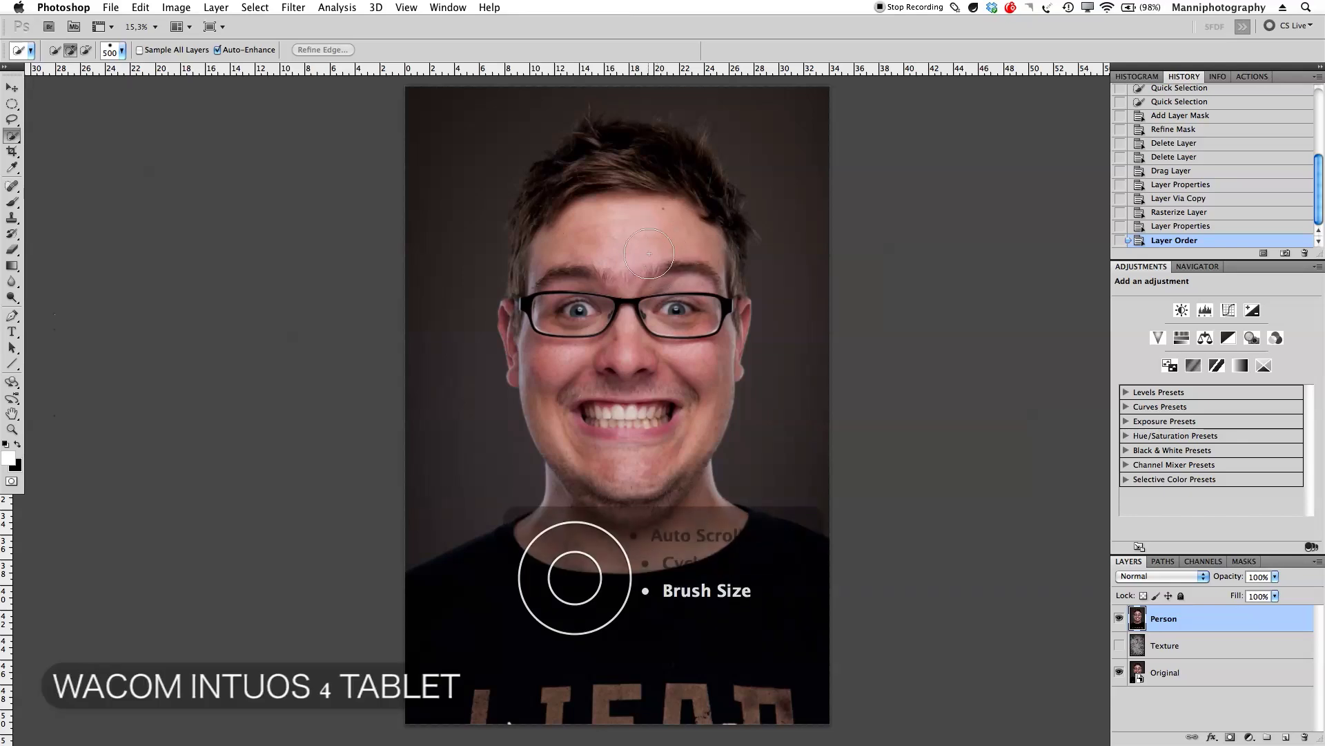
mouse_move(655, 208)
left_mouse_down()
mouse_move(613, 177)
mouse_move(586, 195)
mouse_move(565, 273)
mouse_move(560, 336)
mouse_move(624, 472)
mouse_move(571, 537)
left_mouse_up()
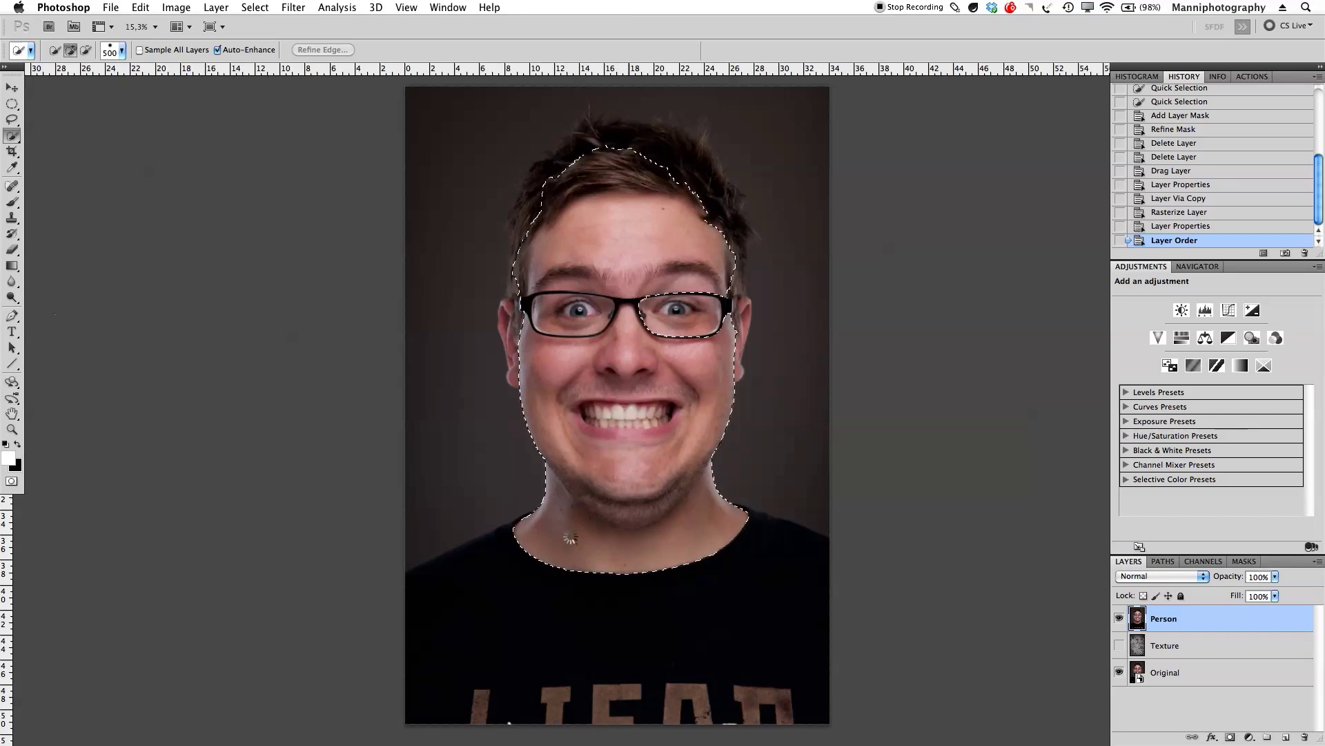
Step: Extend the selection over the shirt, hair and ears with a size 300 Quick Selection brush, undoing the spill into the background
left_click(528, 556)
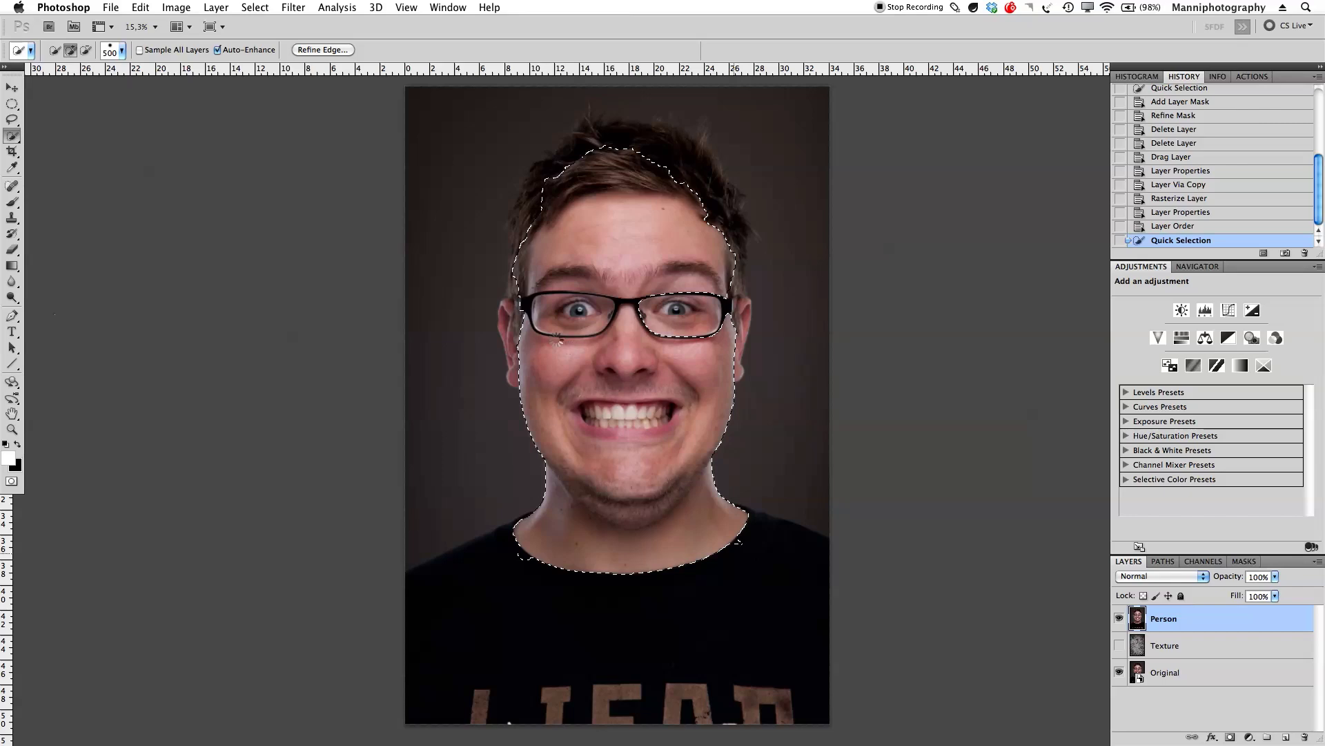
key("bracketleft")
key("bracketleft")
left_click(705, 183)
mouse_move(633, 151)
left_mouse_down()
mouse_move(568, 169)
mouse_move(545, 206)
mouse_move(531, 350)
left_mouse_up()
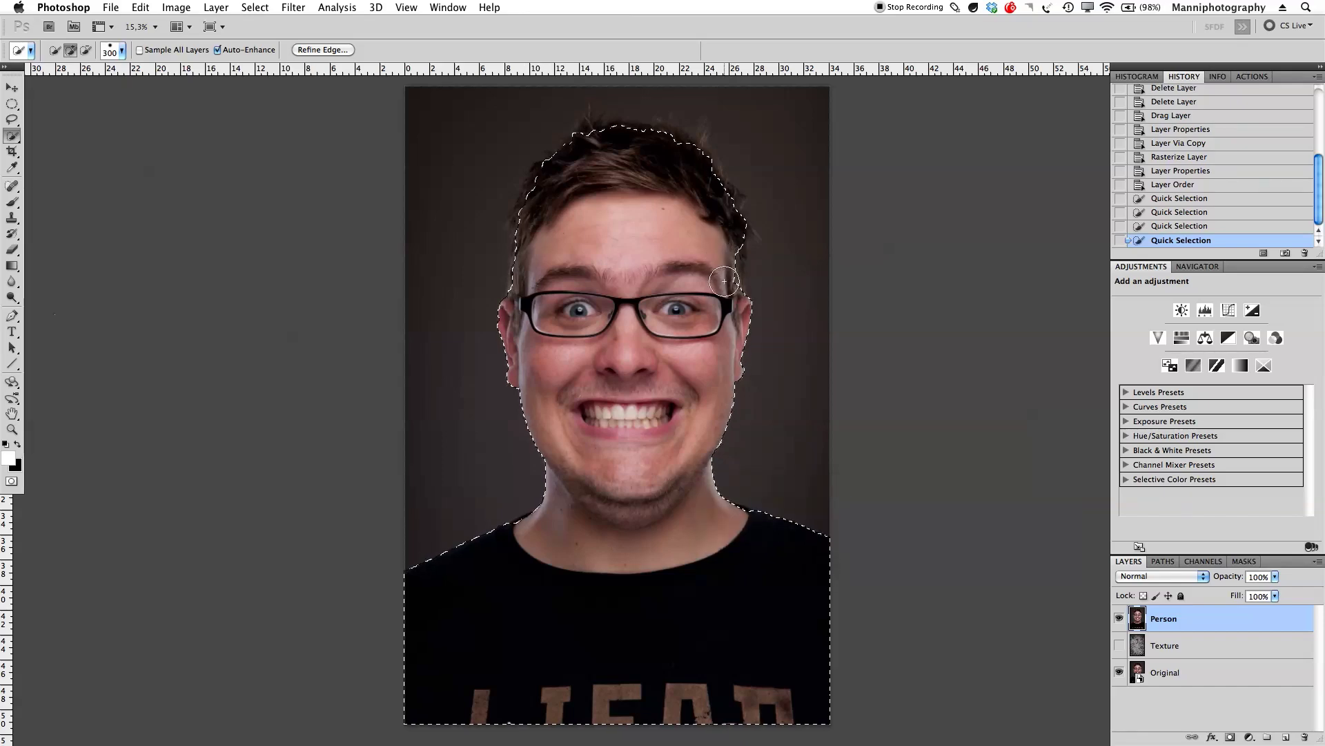
left_click_drag(713, 189, 690, 157)
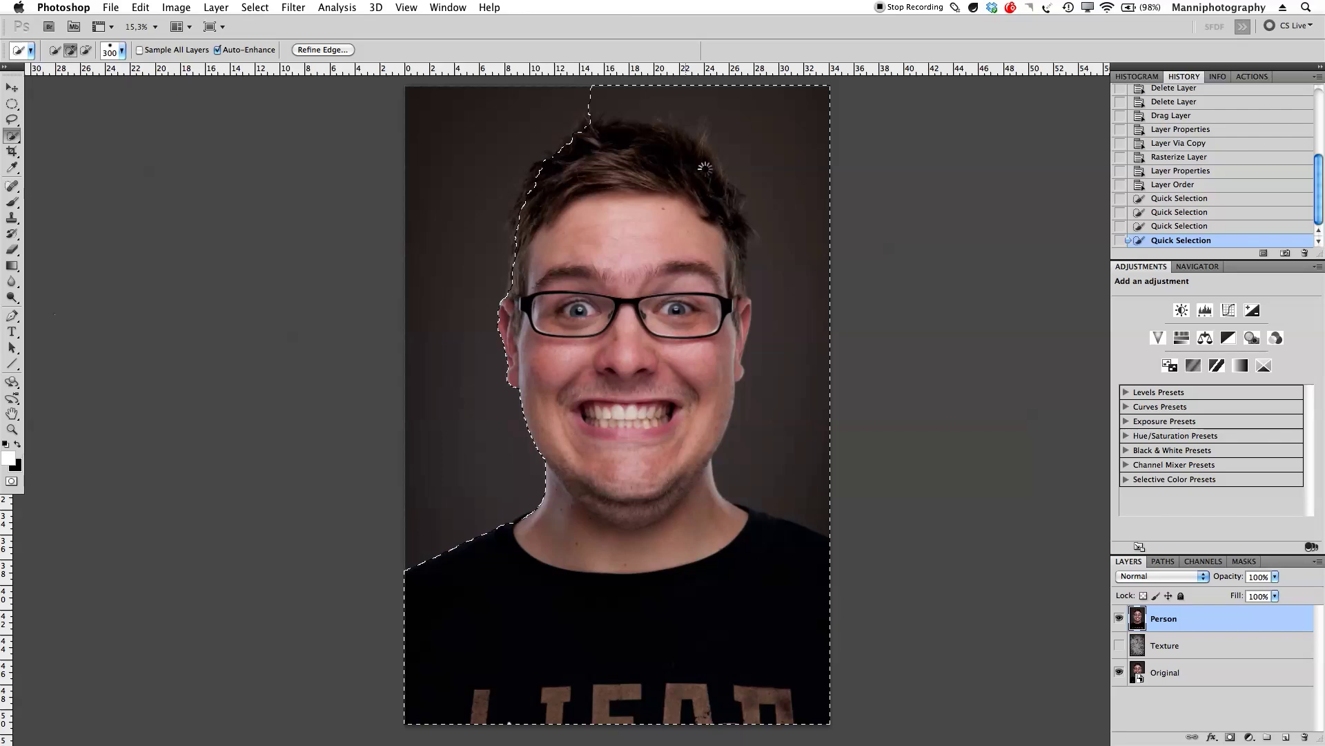
key("super+z")
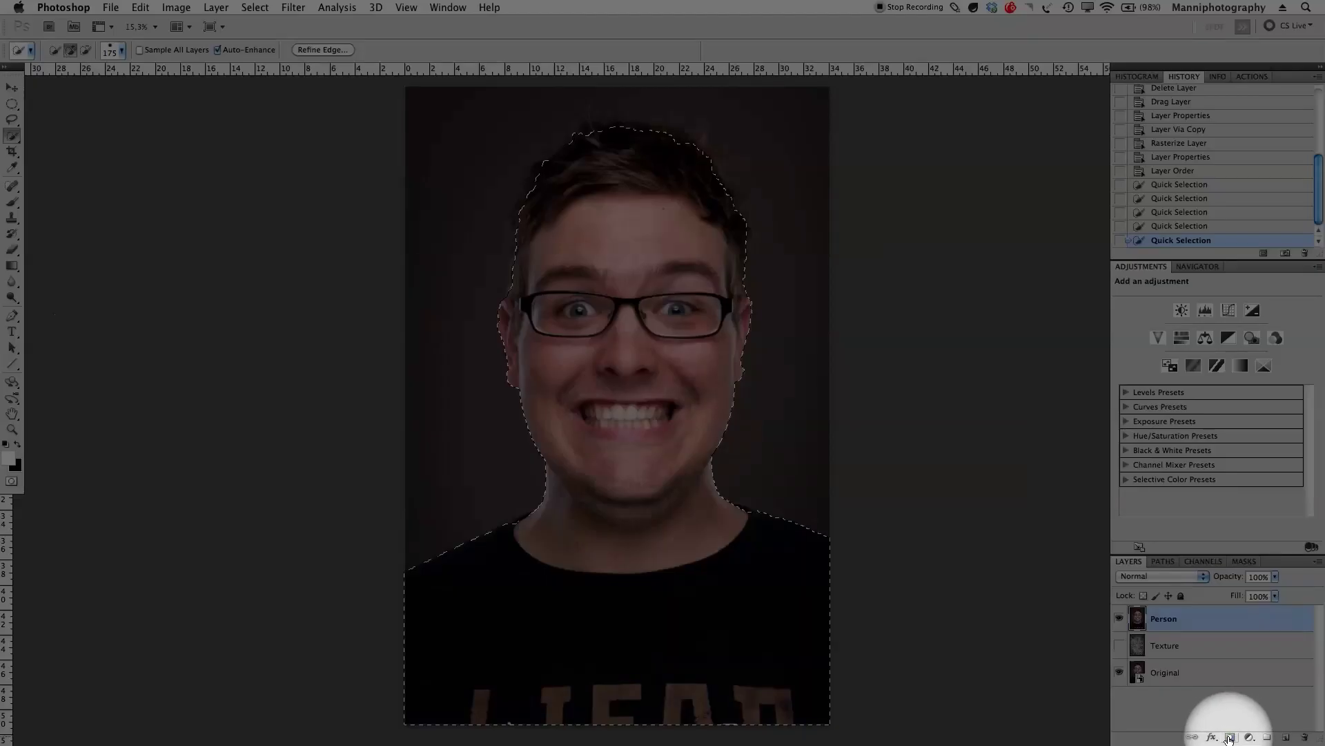
Step: Add a layer mask to the Person layer from the selection and show the Texture layer beneath it
left_click(1230, 737)
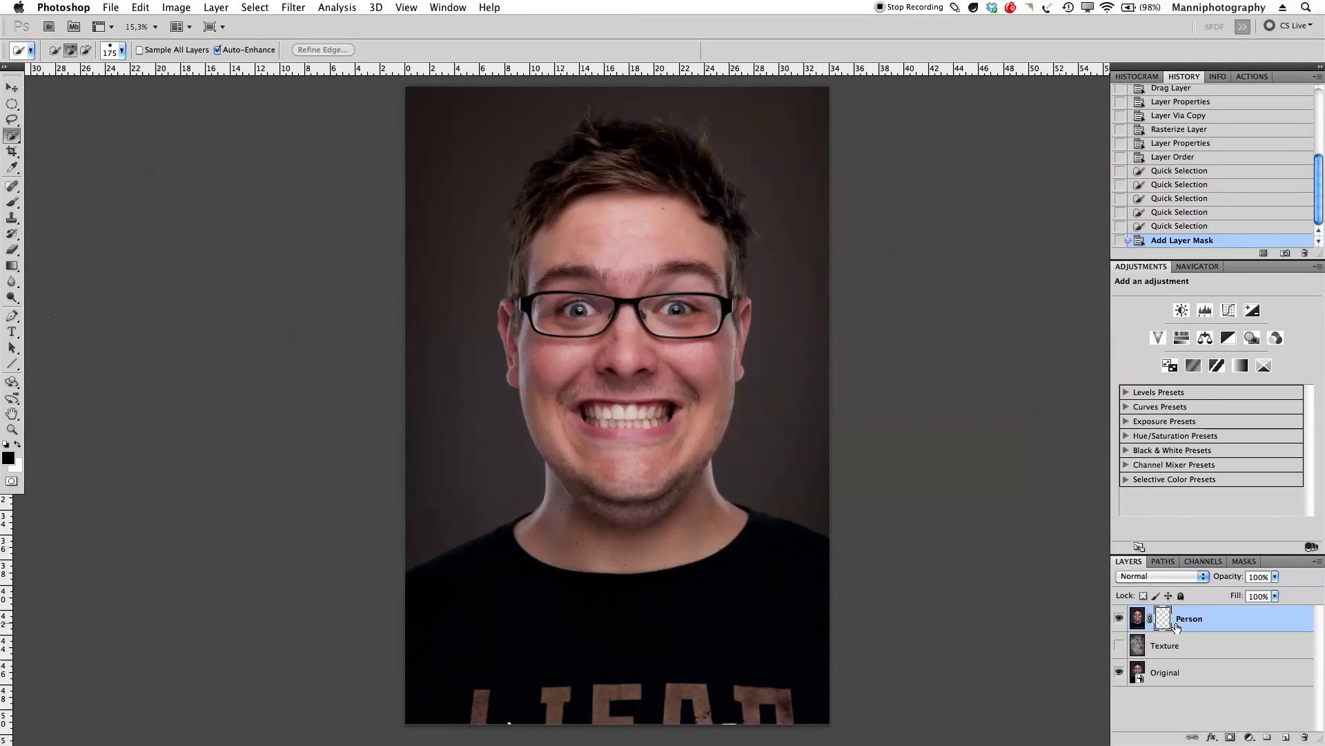
left_click(1119, 645)
left_click(1119, 645)
left_click(1119, 646)
left_click(1137, 644)
key("x")
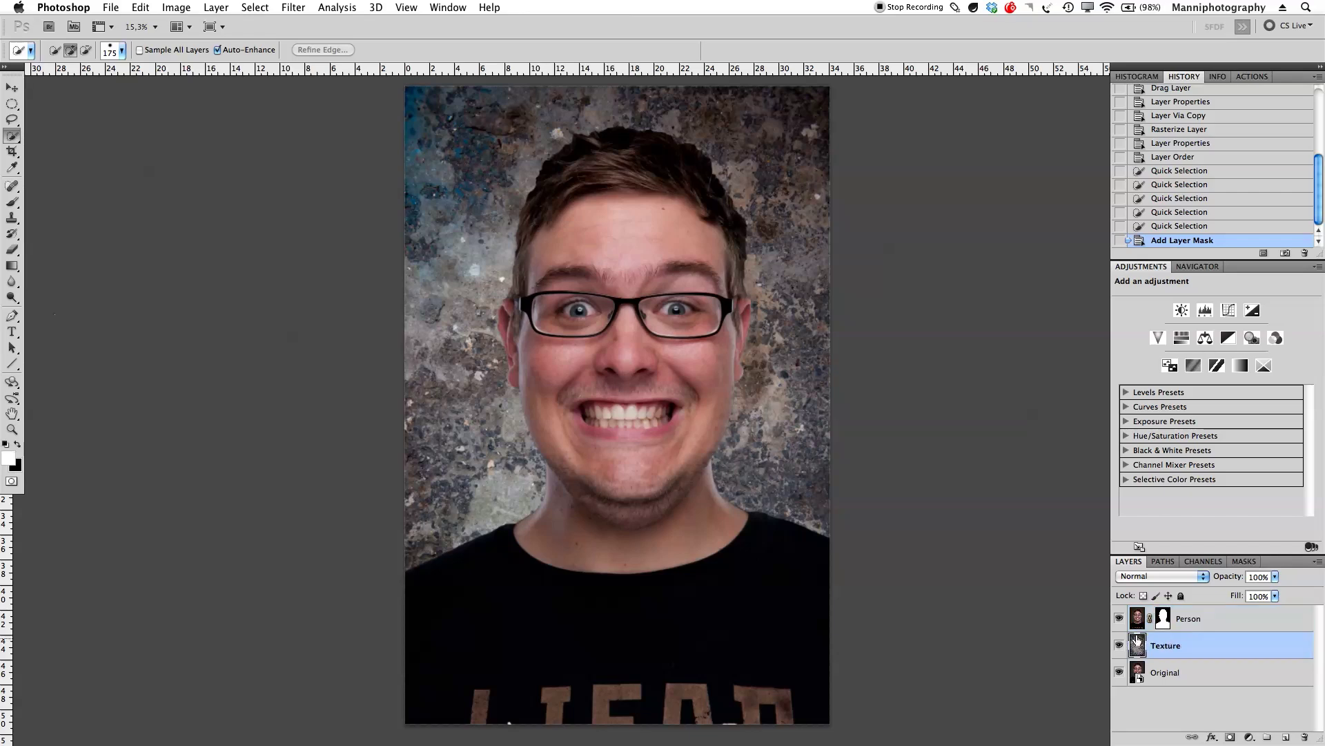
left_click(1119, 646)
left_click(1119, 646)
Step: Open Refine Mask for the Person layer's mask and preview the cut-out in On Layers view
left_click(1246, 625)
key("x")
left_click(1165, 621)
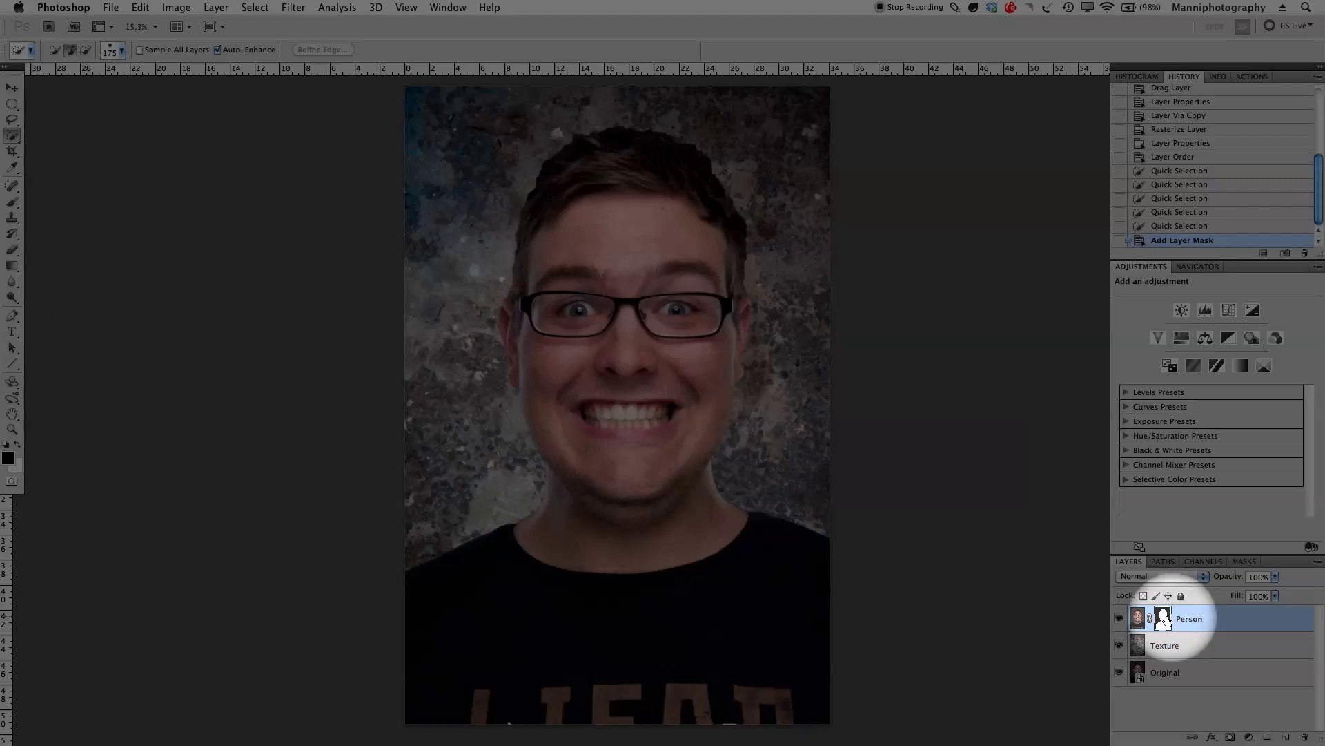
right_click(1165, 622)
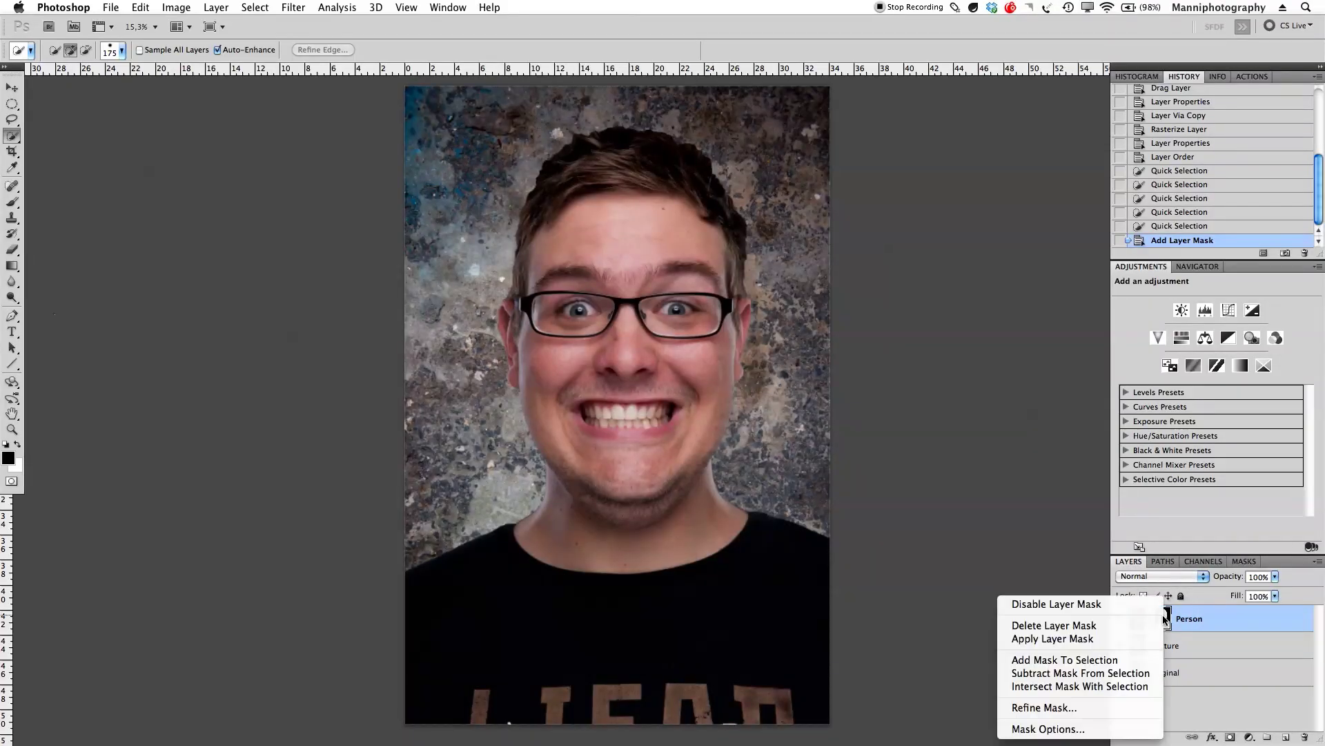
left_click(1040, 709)
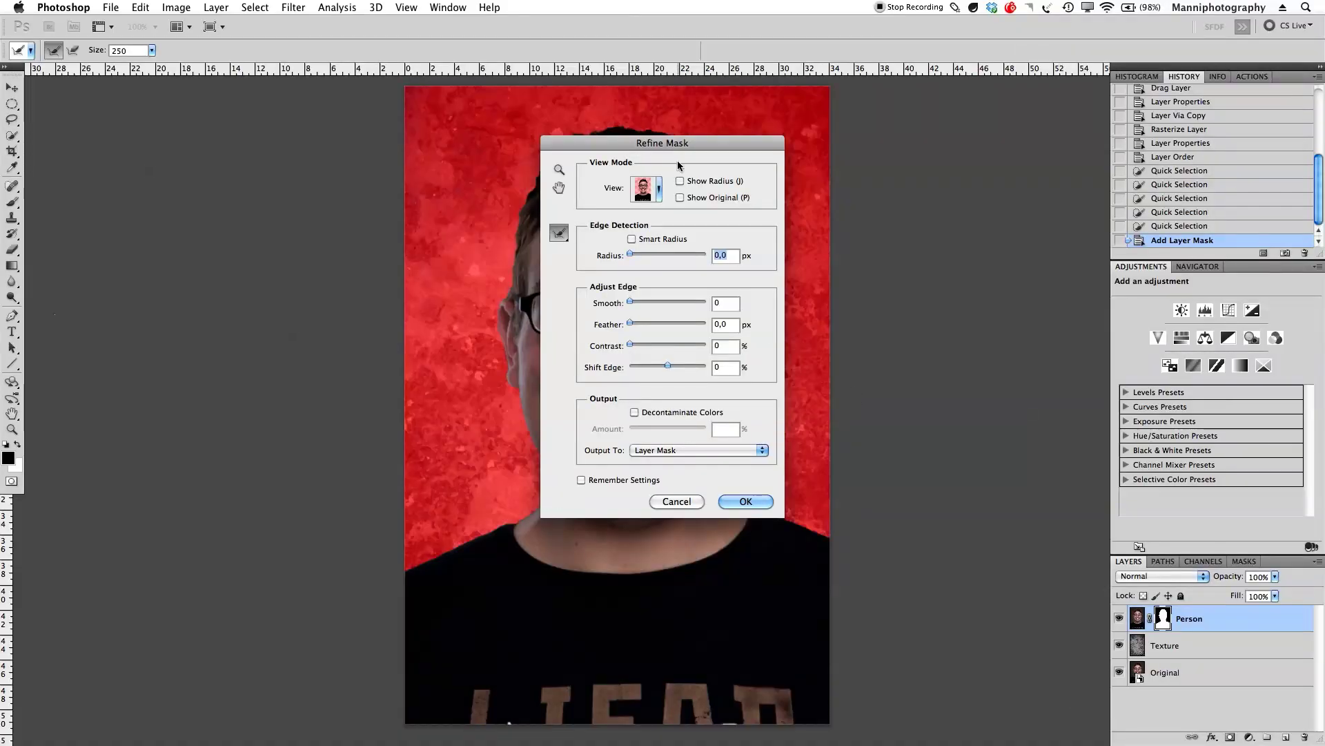
left_click_drag(680, 145, 232, 162)
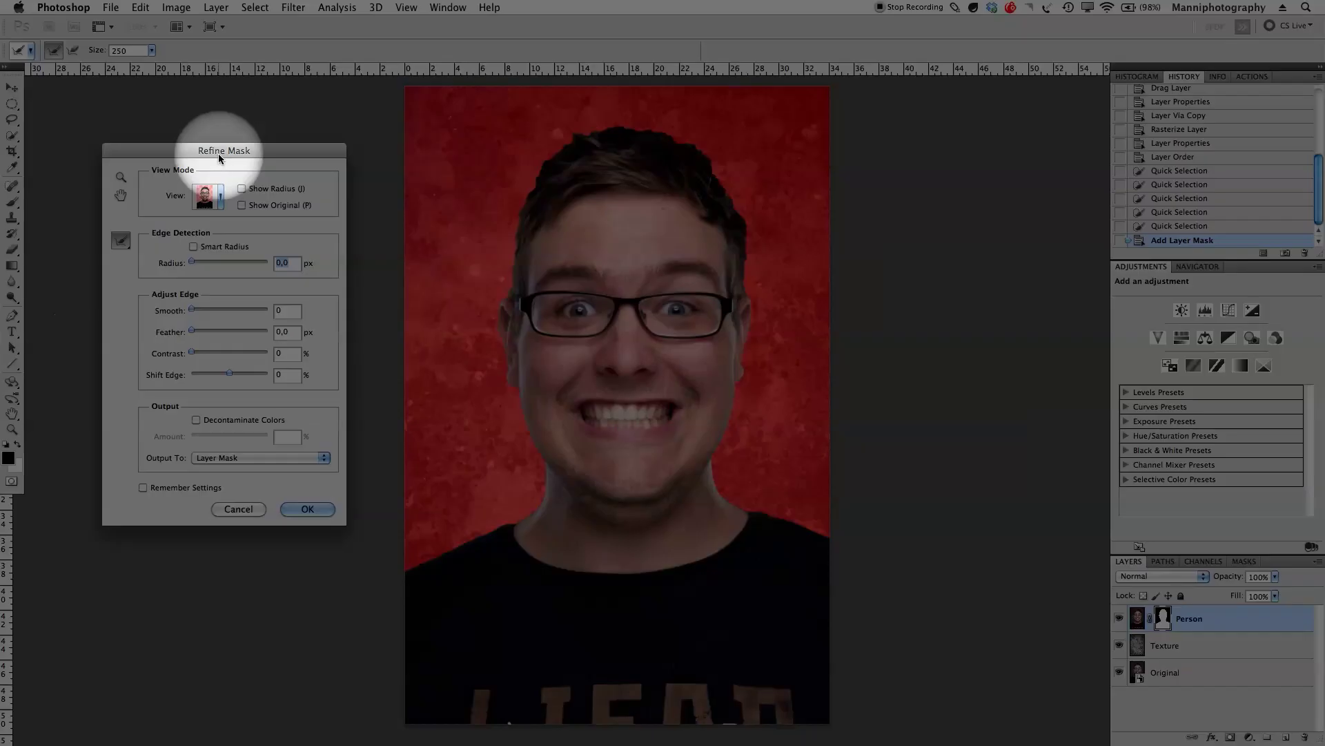
left_click(220, 202)
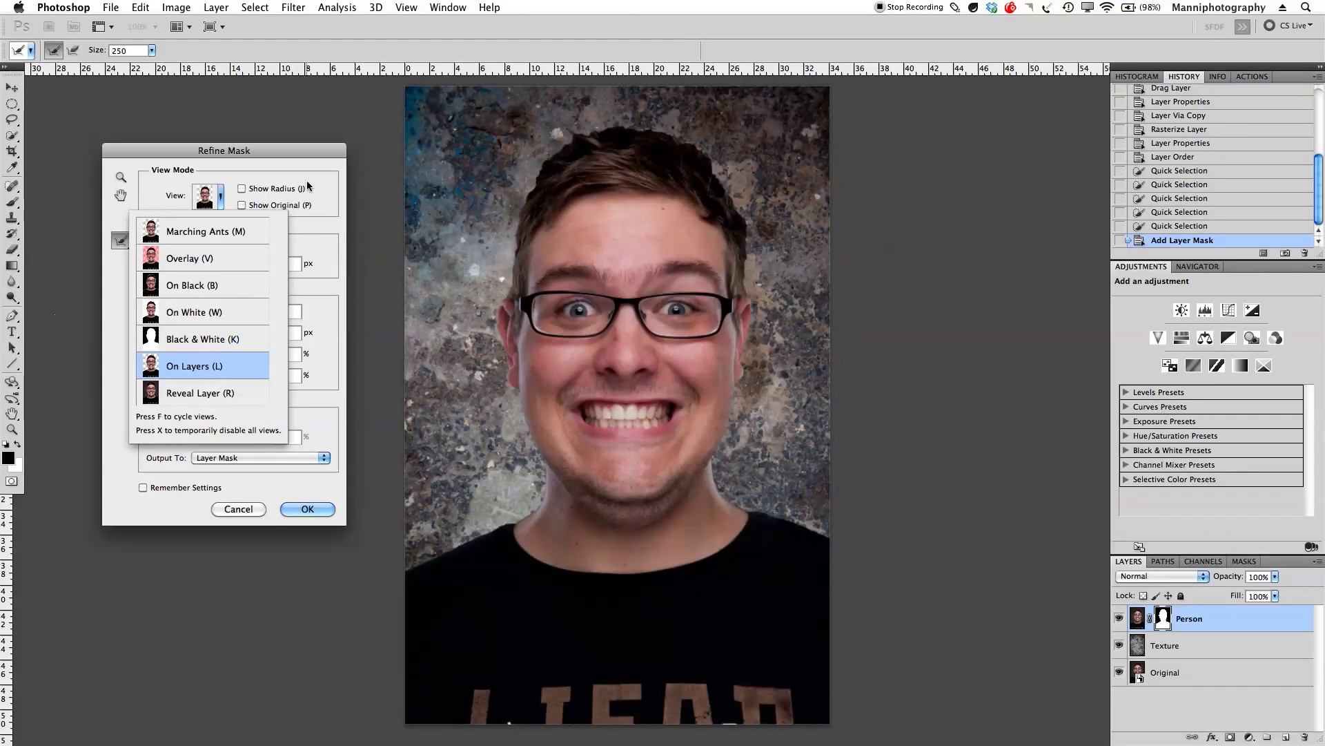
Step: Enable Smart Radius with a 1.4 px radius, refine the mask along the shoulders and hair edges, and apply it
left_click(308, 186)
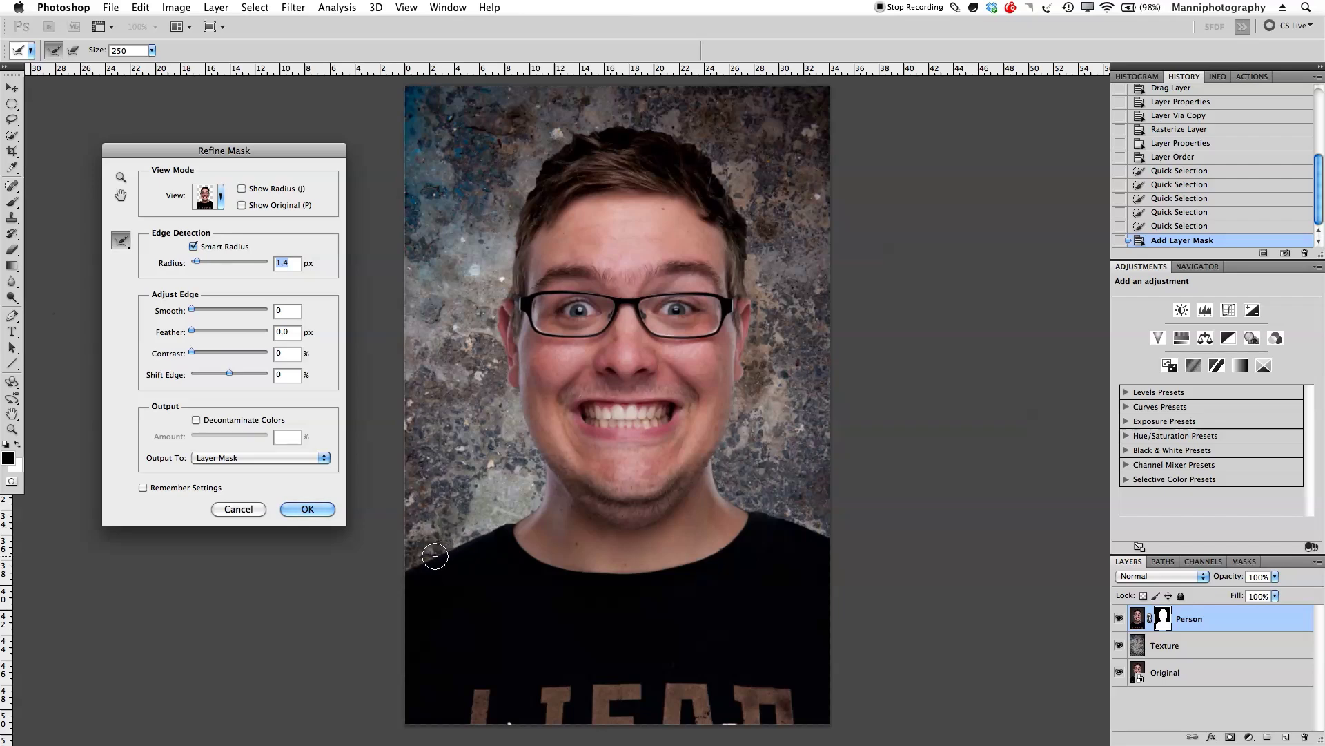
mouse_move(408, 567)
left_mouse_down()
mouse_move(536, 507)
mouse_move(498, 305)
mouse_move(530, 198)
mouse_move(509, 216)
mouse_move(552, 147)
mouse_move(616, 128)
mouse_move(696, 145)
mouse_move(742, 215)
mouse_move(749, 345)
mouse_move(720, 471)
mouse_move(740, 504)
mouse_move(832, 535)
left_mouse_up()
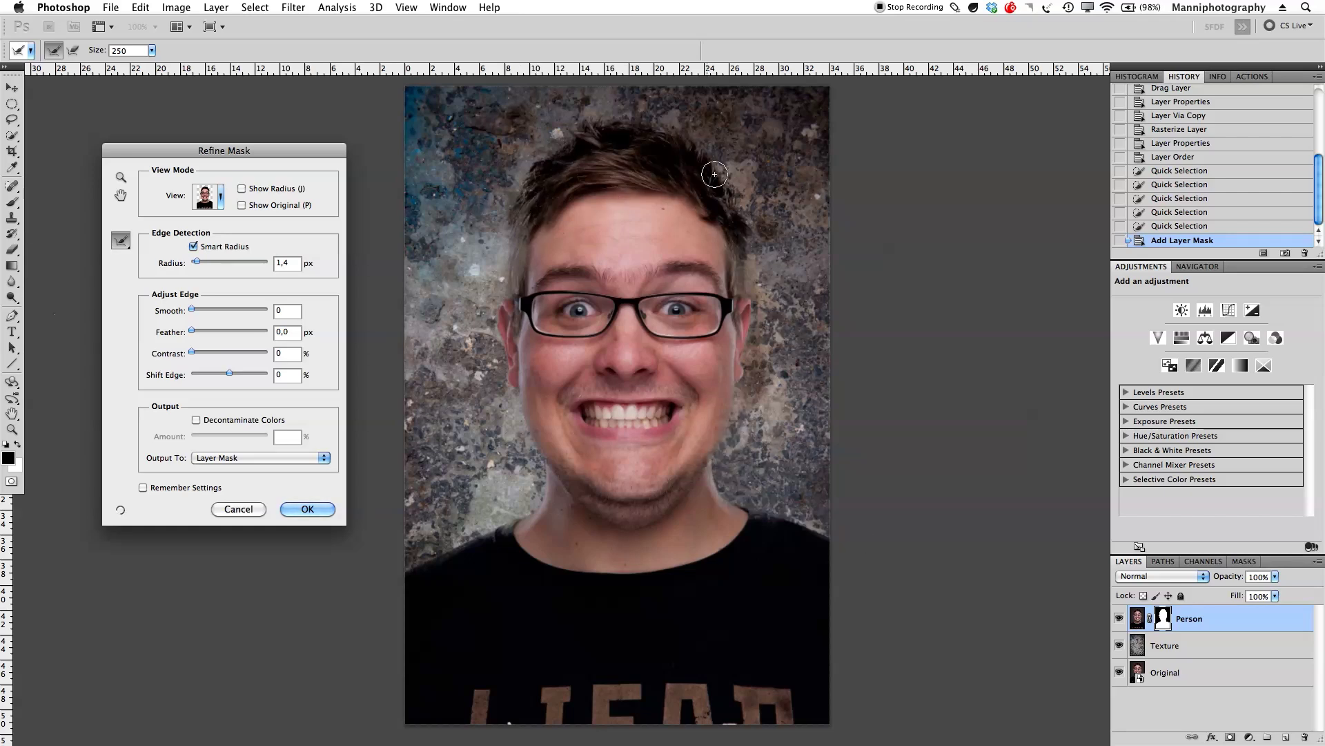
mouse_move(717, 163)
left_mouse_down()
mouse_move(746, 241)
mouse_move(740, 201)
mouse_move(745, 278)
left_mouse_up()
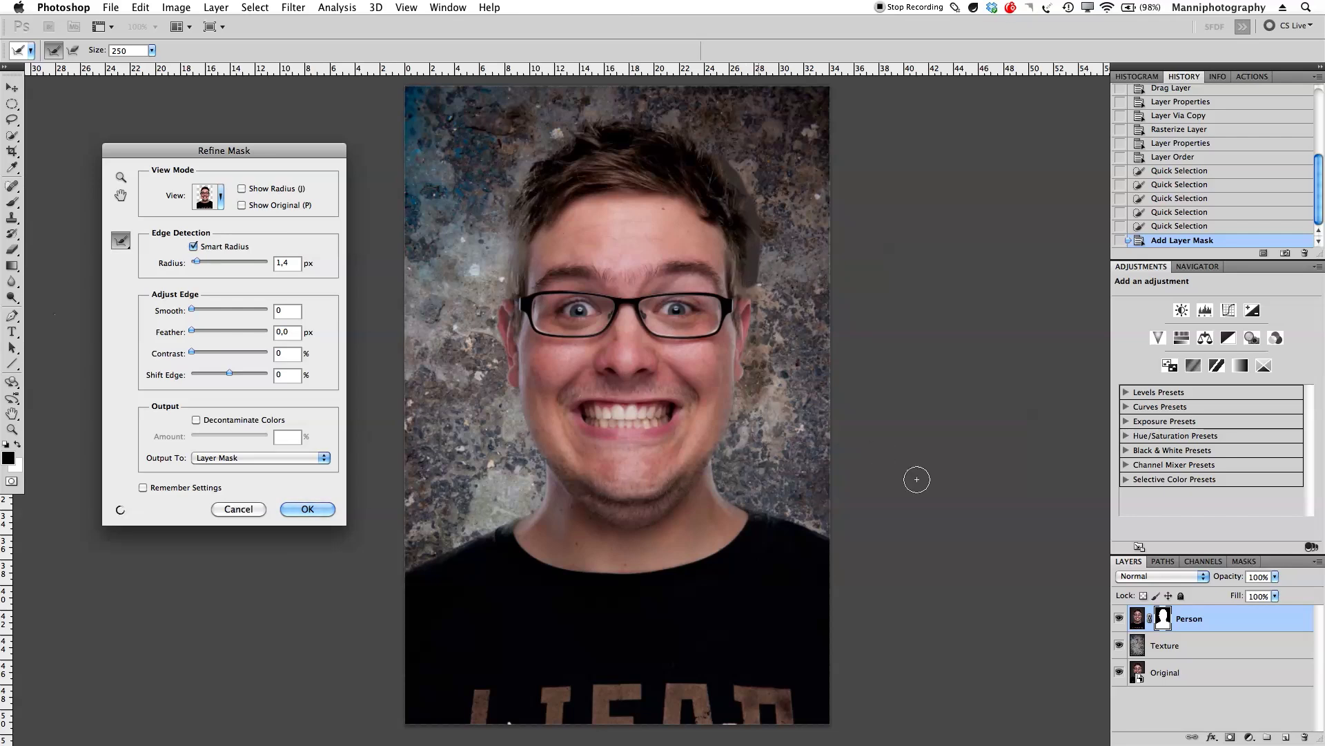
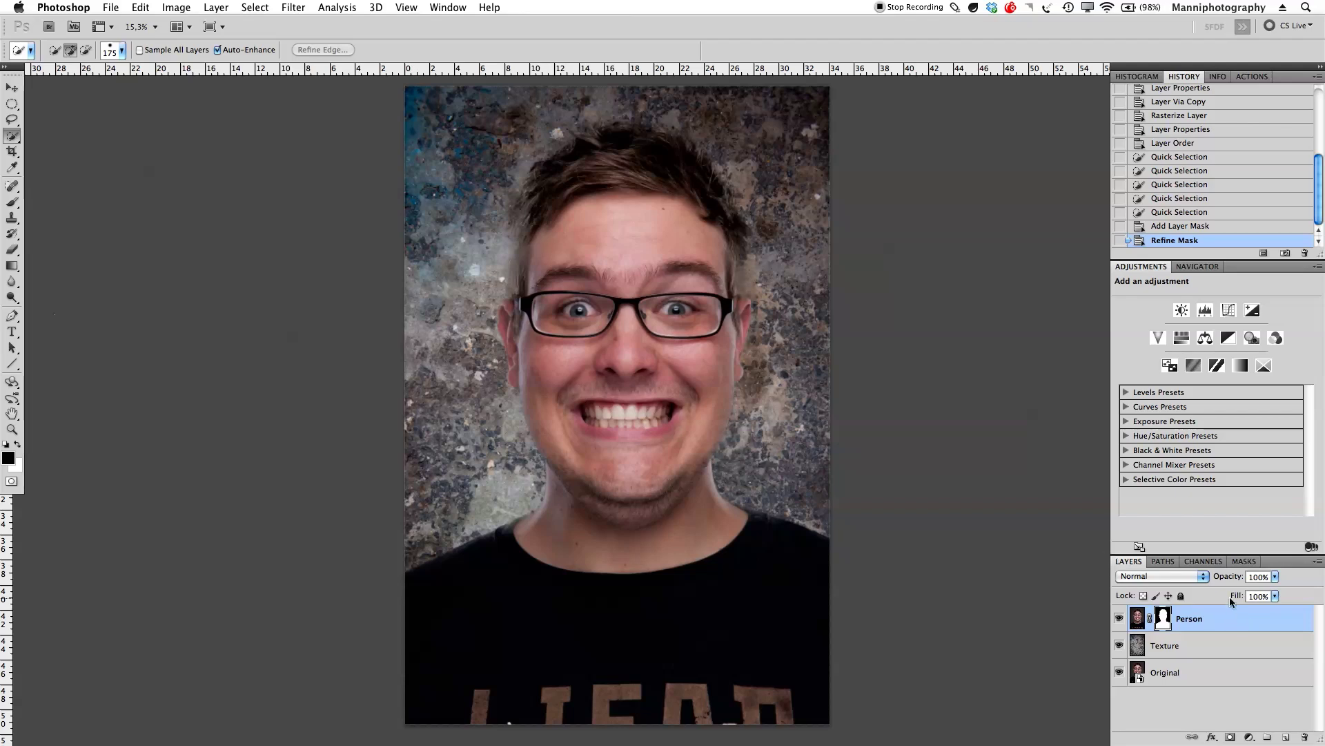
Step: Paint black on the Person mask with a size 100 Brush to hide part of the ear on the image's right side
left_click(1198, 266)
left_click_drag(1264, 553, 1268, 554)
left_click_drag(867, 391, 637, 556)
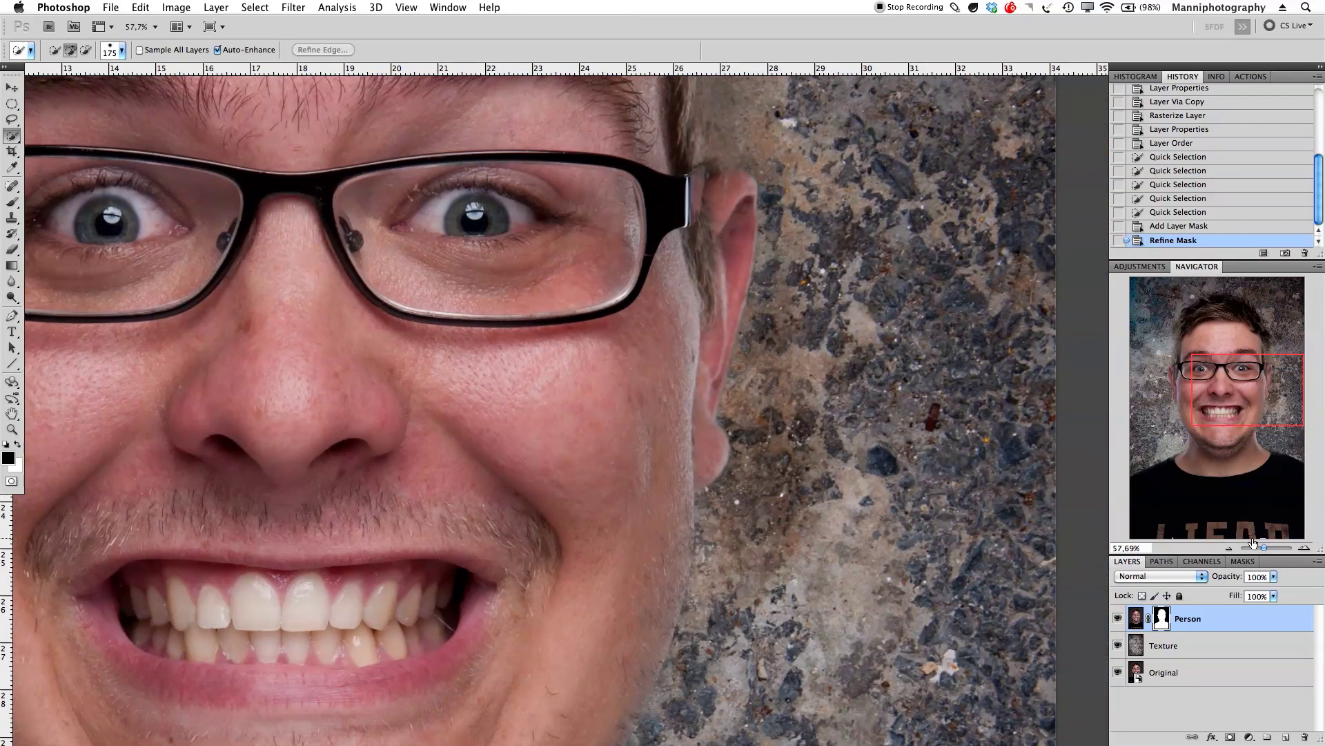
left_click_drag(1264, 547, 1263, 547)
left_click_drag(898, 497, 859, 497)
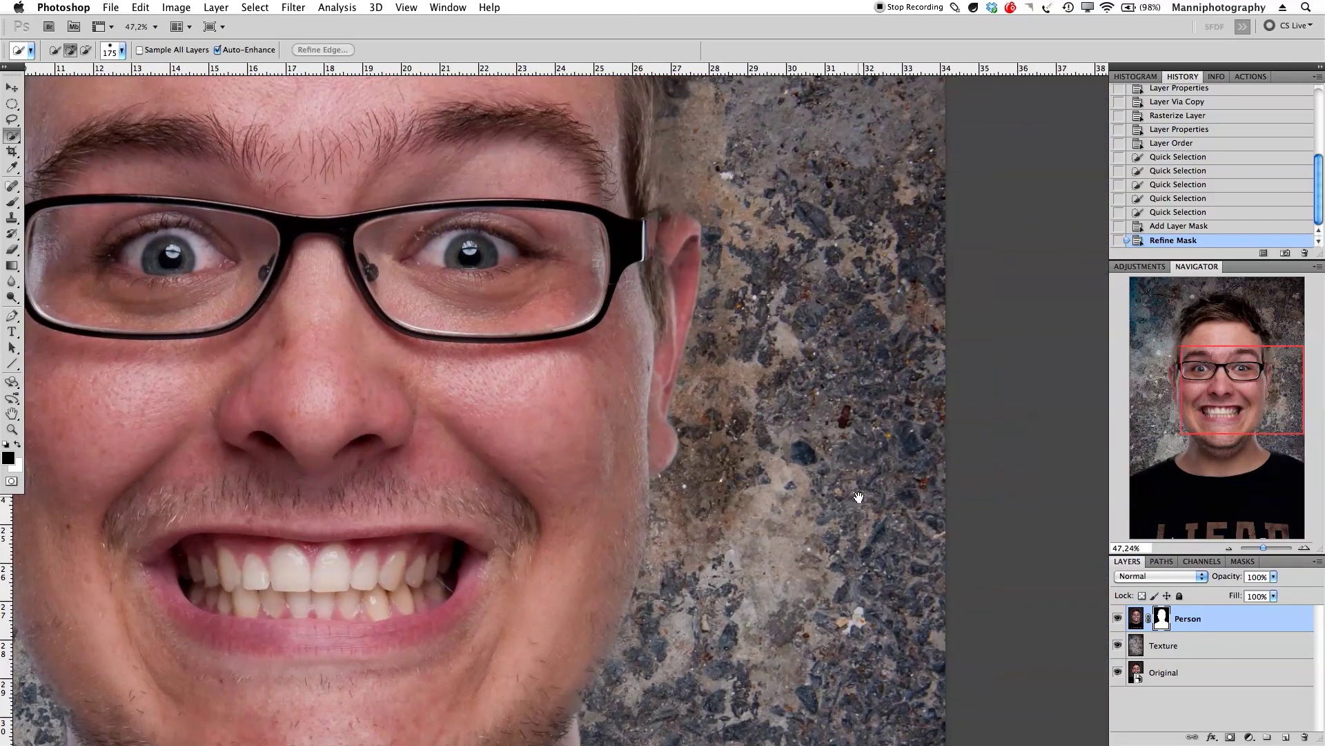
key("b")
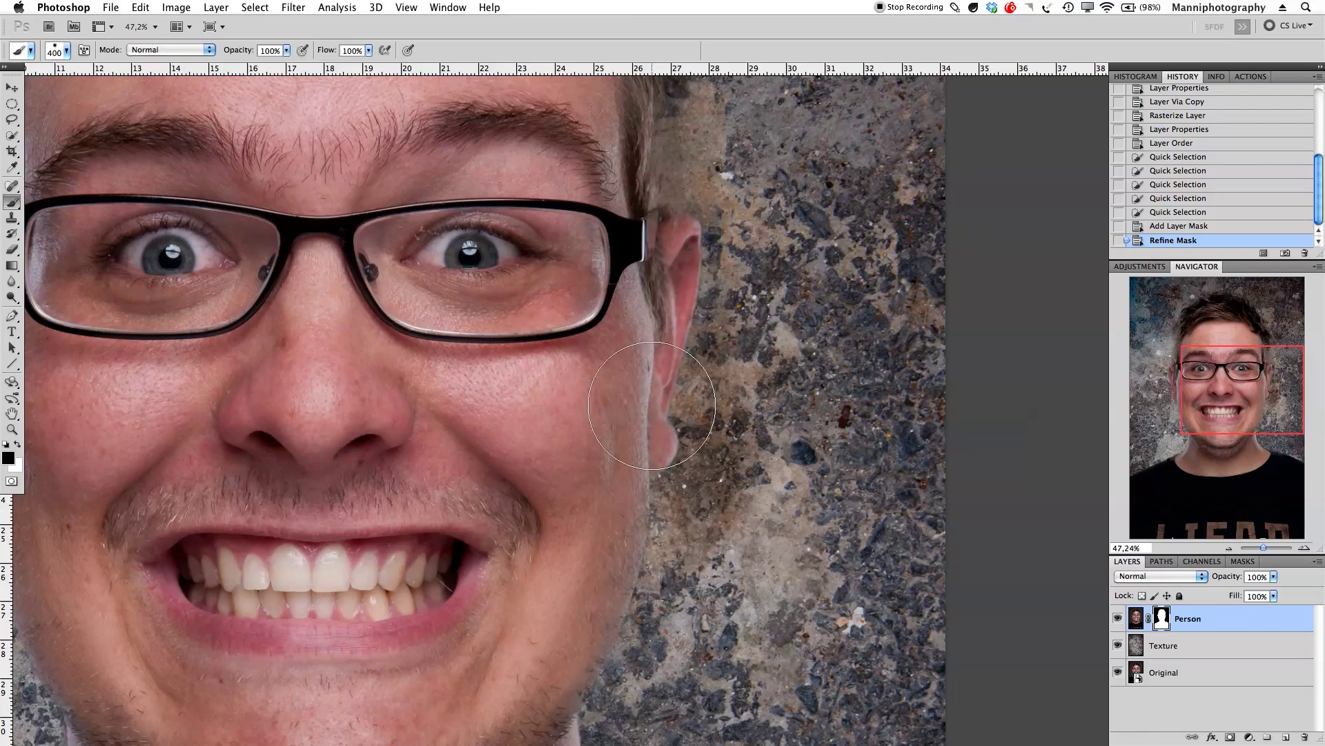
key("bracketleft")
key("bracketleft")
key("bracketleft")
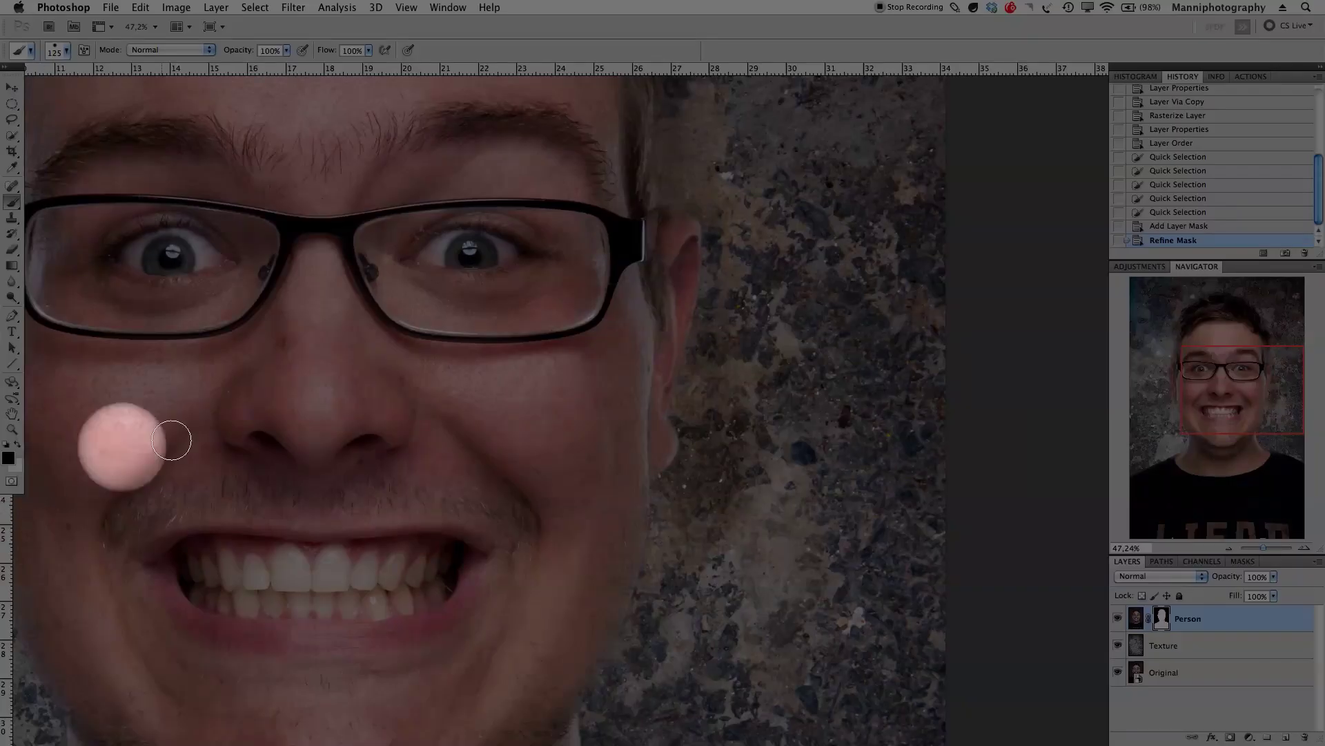
key("bracketleft")
mouse_move(655, 279)
left_mouse_down()
mouse_move(661, 301)
mouse_move(674, 281)
left_mouse_up()
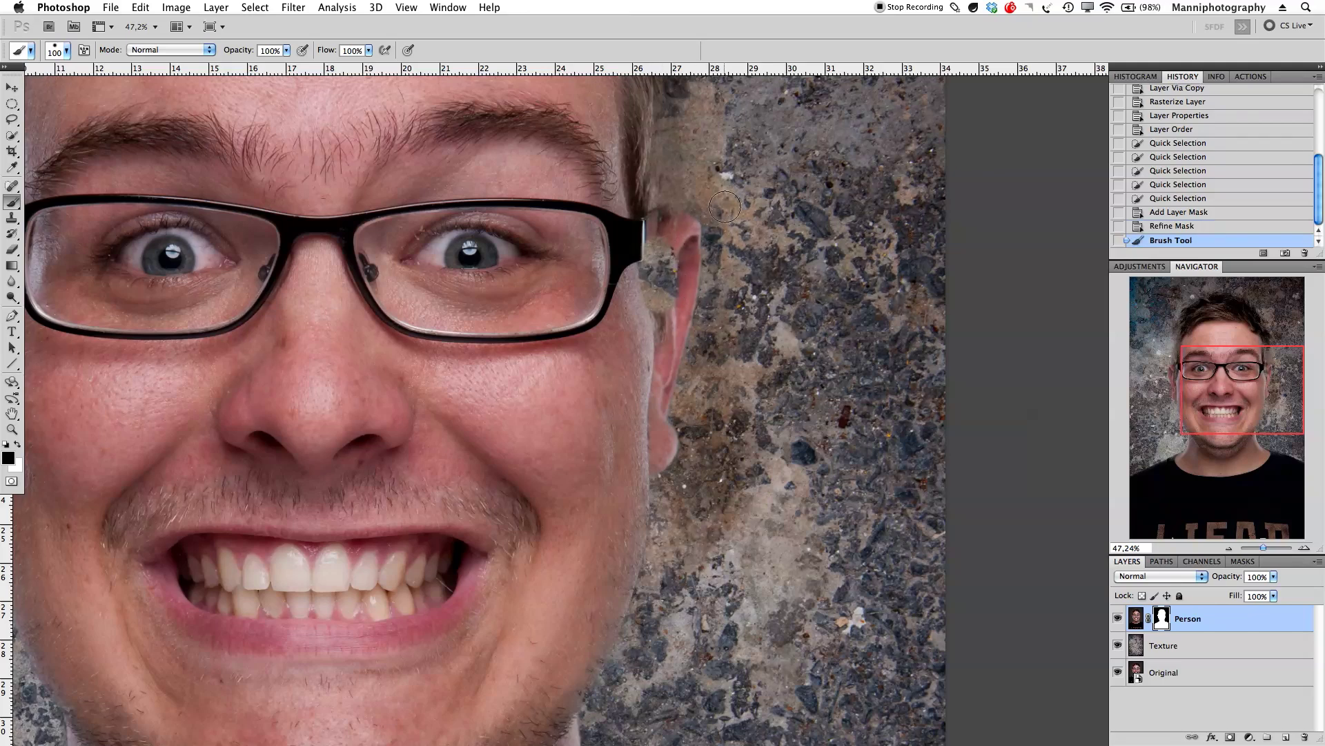
Step: Paint white on the Person mask to restore the hidden ear area and fill in the adjacent cheek and jaw edge
key("x")
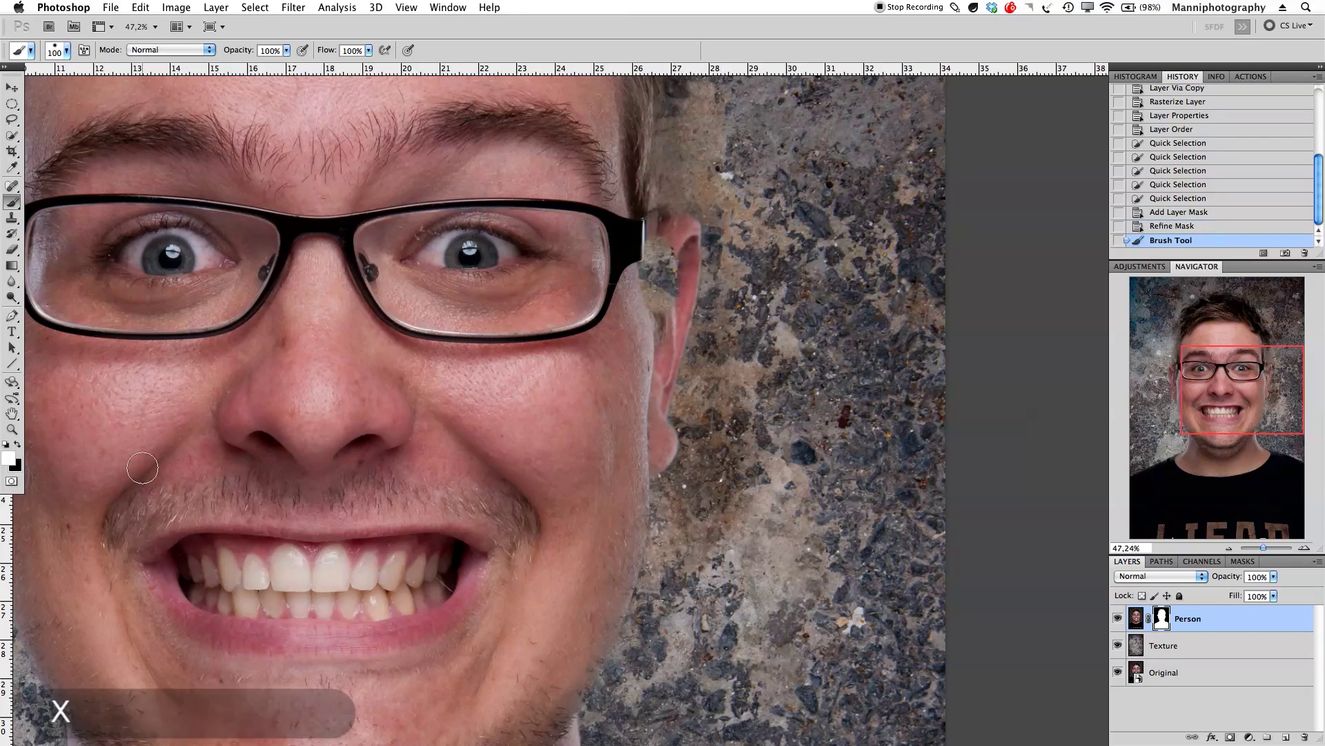
left_click_drag(665, 280, 646, 313)
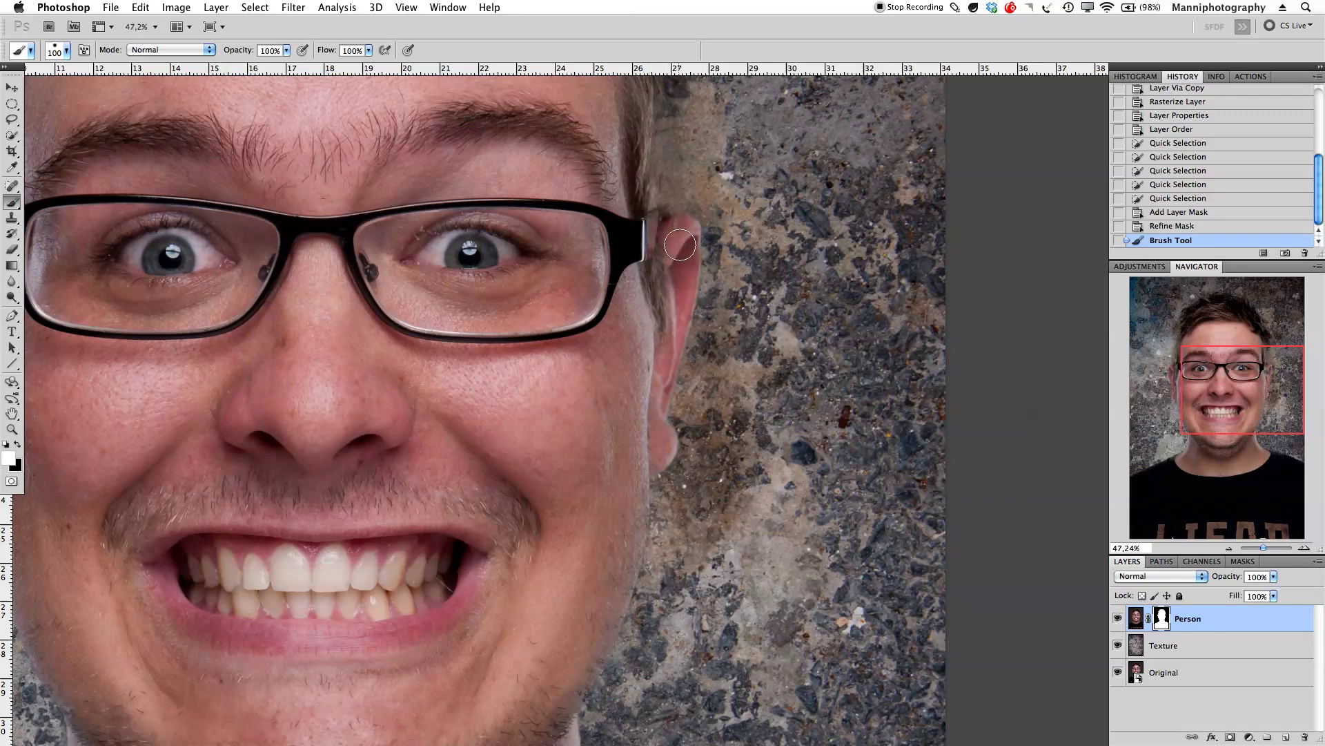
mouse_move(646, 426)
left_mouse_down()
mouse_move(655, 453)
mouse_move(635, 444)
left_mouse_up()
scroll(600, 450, "down", 3)
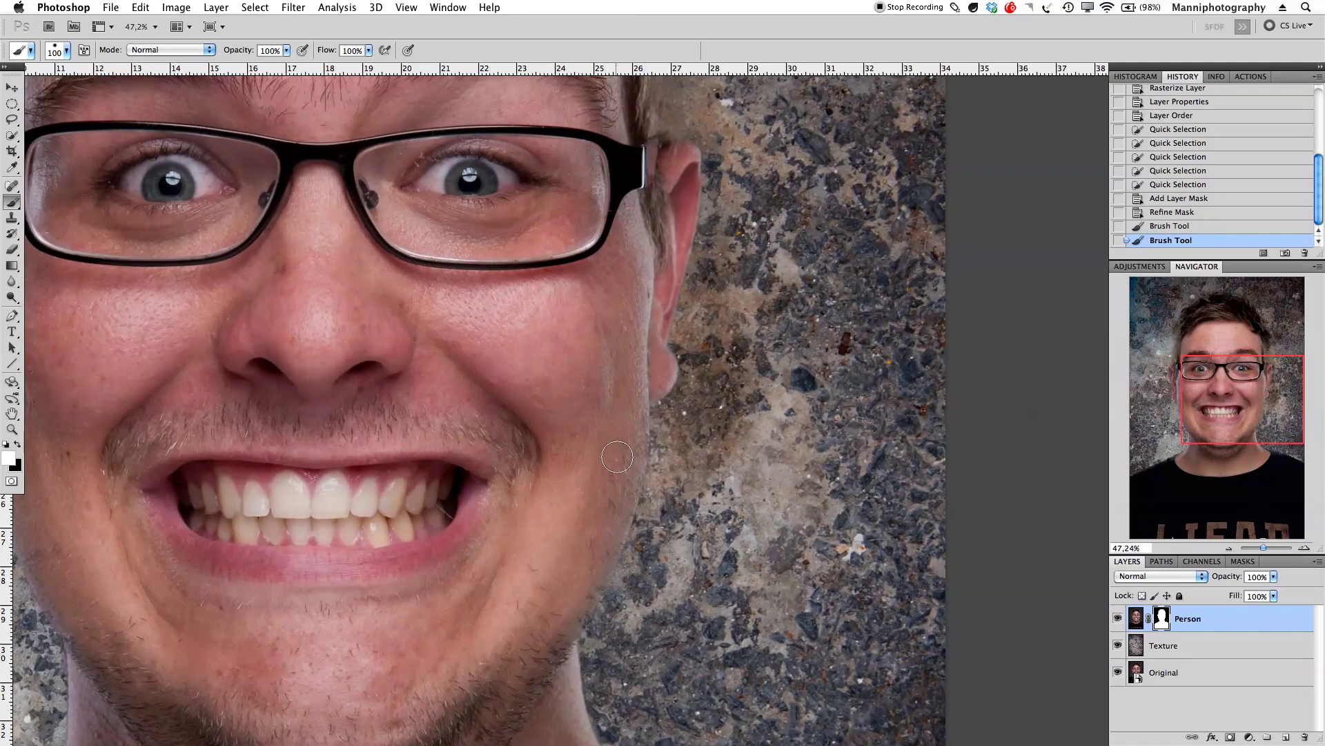
mouse_move(600, 543)
left_mouse_down()
mouse_move(613, 521)
mouse_move(559, 578)
mouse_move(583, 531)
mouse_move(562, 517)
left_mouse_up()
Step: Paint white on the mask along the shirt's right-hand collar and shoulder, enlarging the brush to size 250
scroll(562, 497, "down", 3)
scroll(562, 518, "down", 6)
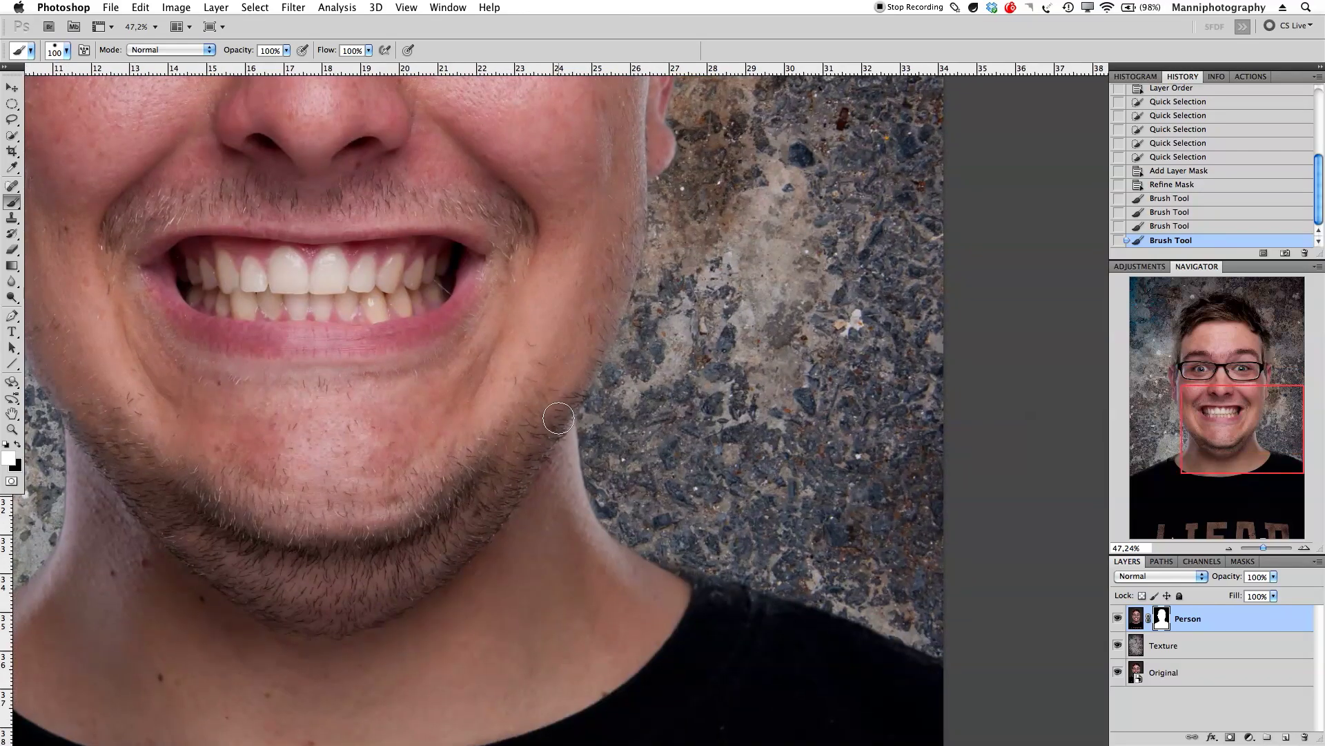
left_click_drag(734, 609, 676, 586)
mouse_move(612, 553)
left_mouse_down("ctrl+alt")
mouse_move(655, 553)
mouse_move(647, 486)
left_mouse_up("ctrl+alt")
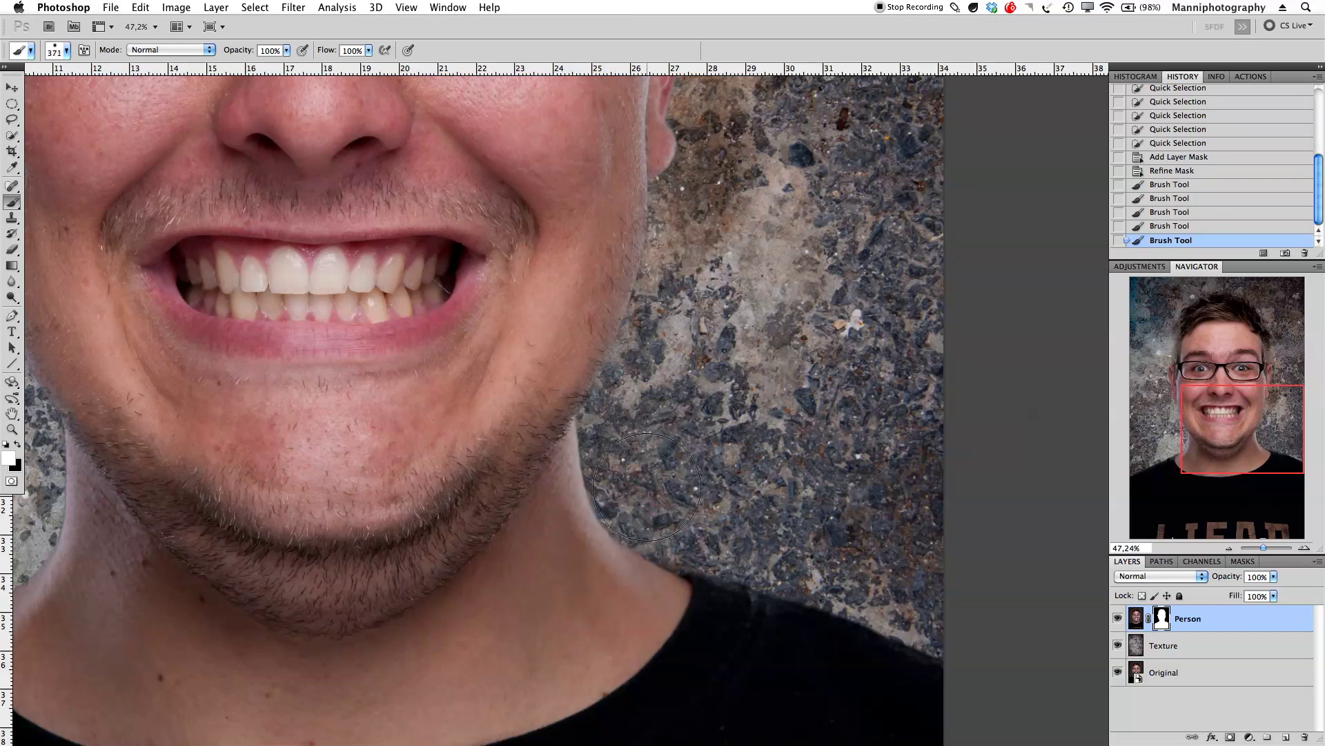
key("bracketleft")
key("bracketleft")
left_click_drag(763, 641, 849, 669)
Step: Paint white on the Person mask inside the hair to make the top and left part of it solid
left_click_drag(580, 227, 603, 614)
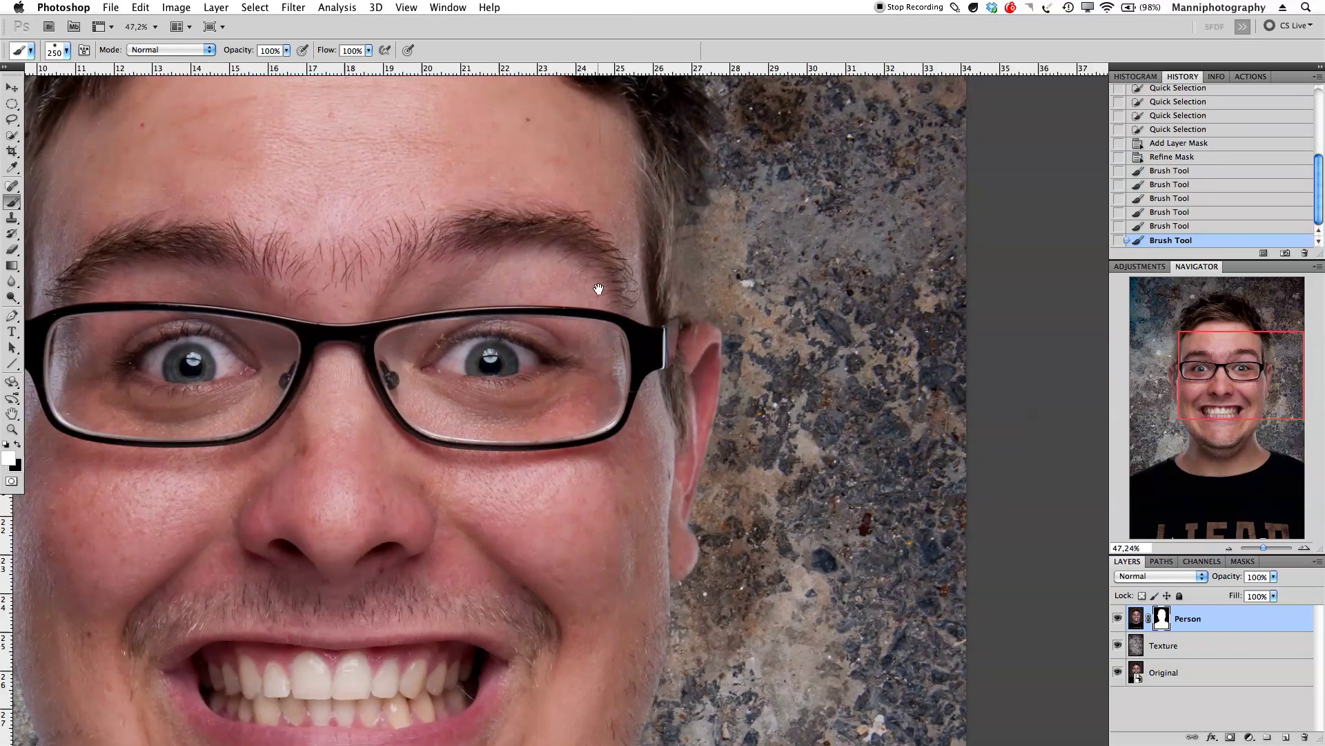
left_click_drag(598, 289, 663, 502)
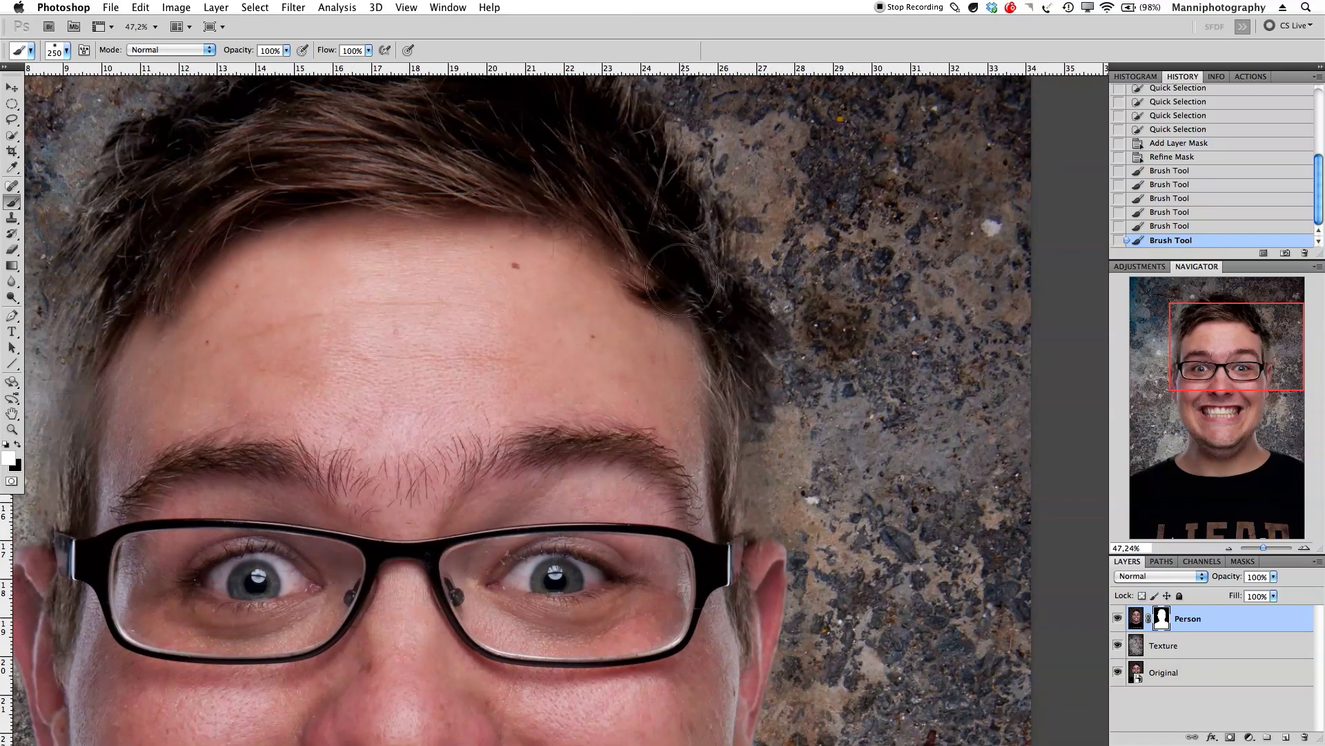
left_click_drag(568, 188, 770, 475)
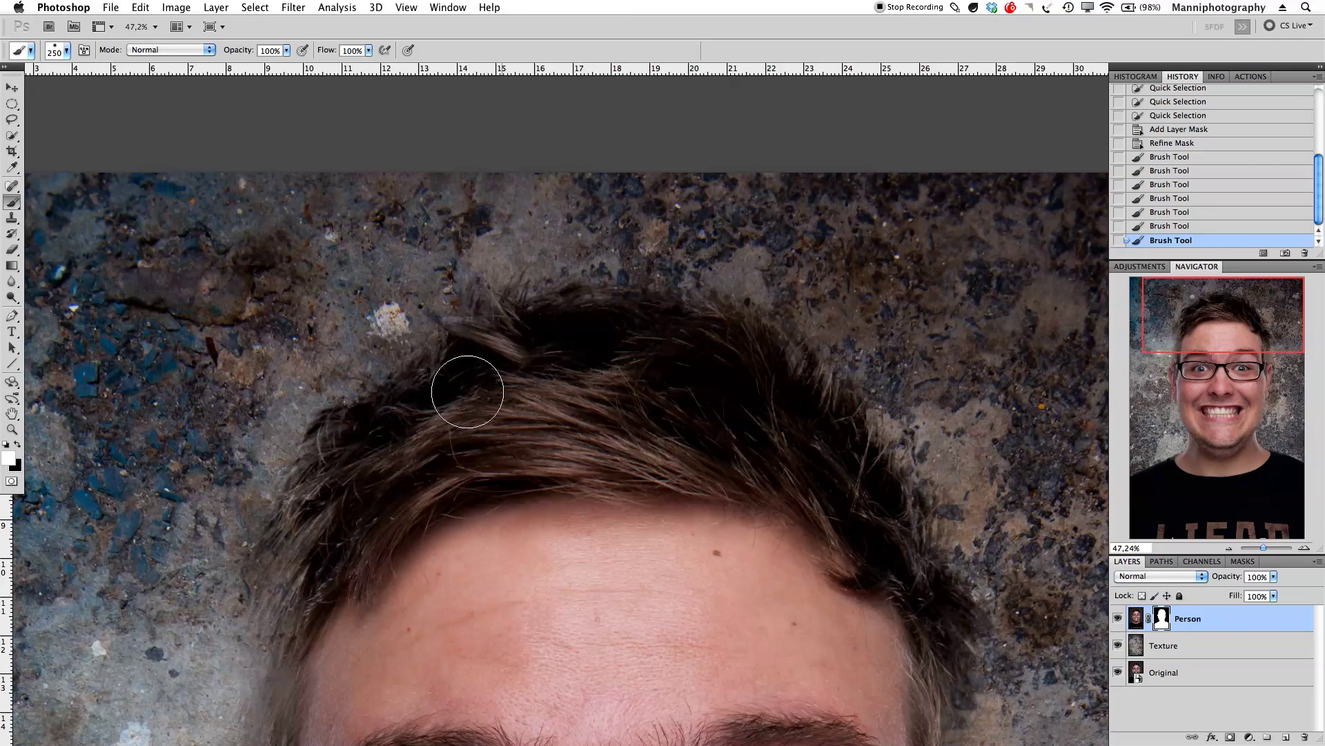
mouse_move(336, 628)
left_mouse_down()
mouse_move(434, 379)
mouse_move(425, 398)
mouse_move(352, 403)
mouse_move(343, 354)
mouse_move(351, 515)
mouse_move(338, 530)
mouse_move(340, 485)
mouse_move(321, 593)
mouse_move(366, 470)
left_mouse_up()
left_click_drag(386, 514, 400, 349)
Step: Paint white on the mask with a size 150 brush along the face and jaw on the image's left side
key("bracketleft")
key("bracketleft")
key("bracketleft")
mouse_move(296, 491)
left_mouse_down()
mouse_move(317, 599)
mouse_move(370, 299)
left_mouse_up()
left_click_drag(333, 446, 363, 302)
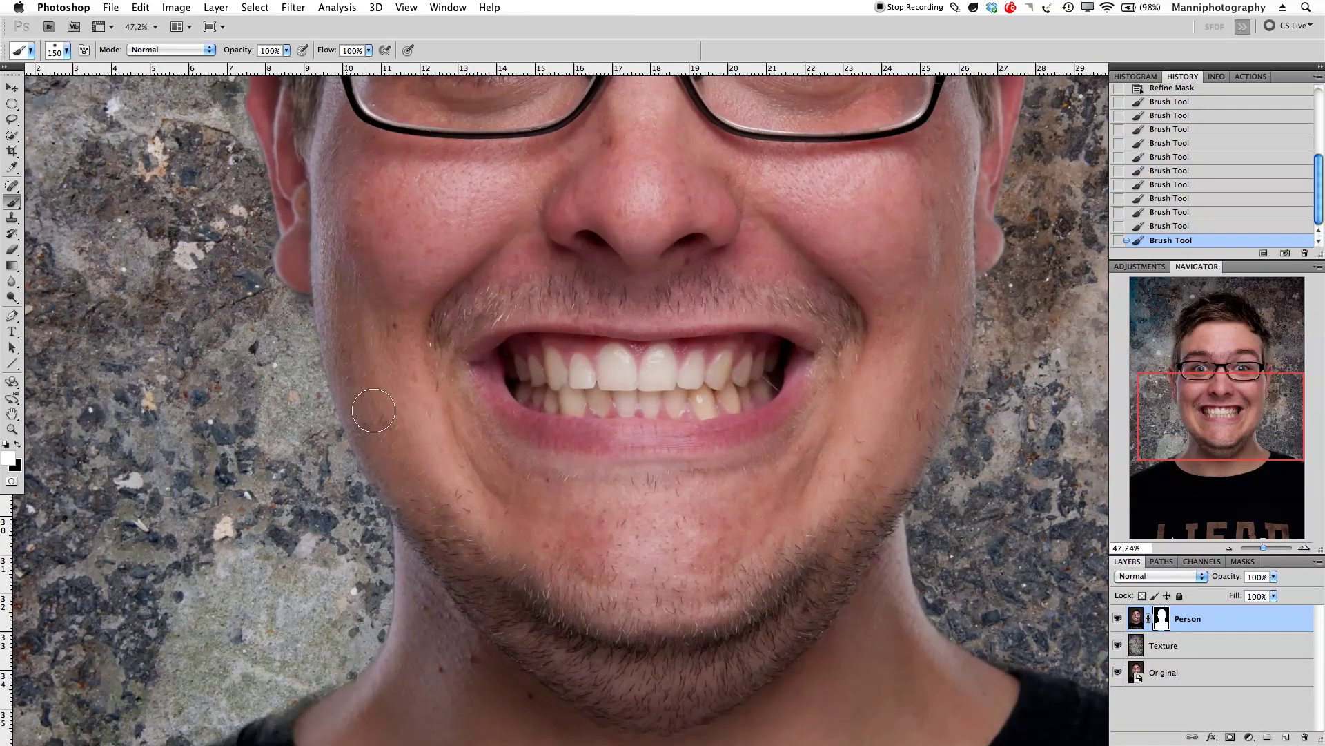
left_click_drag(438, 503, 408, 399)
left_click_drag(1264, 547, 1260, 550)
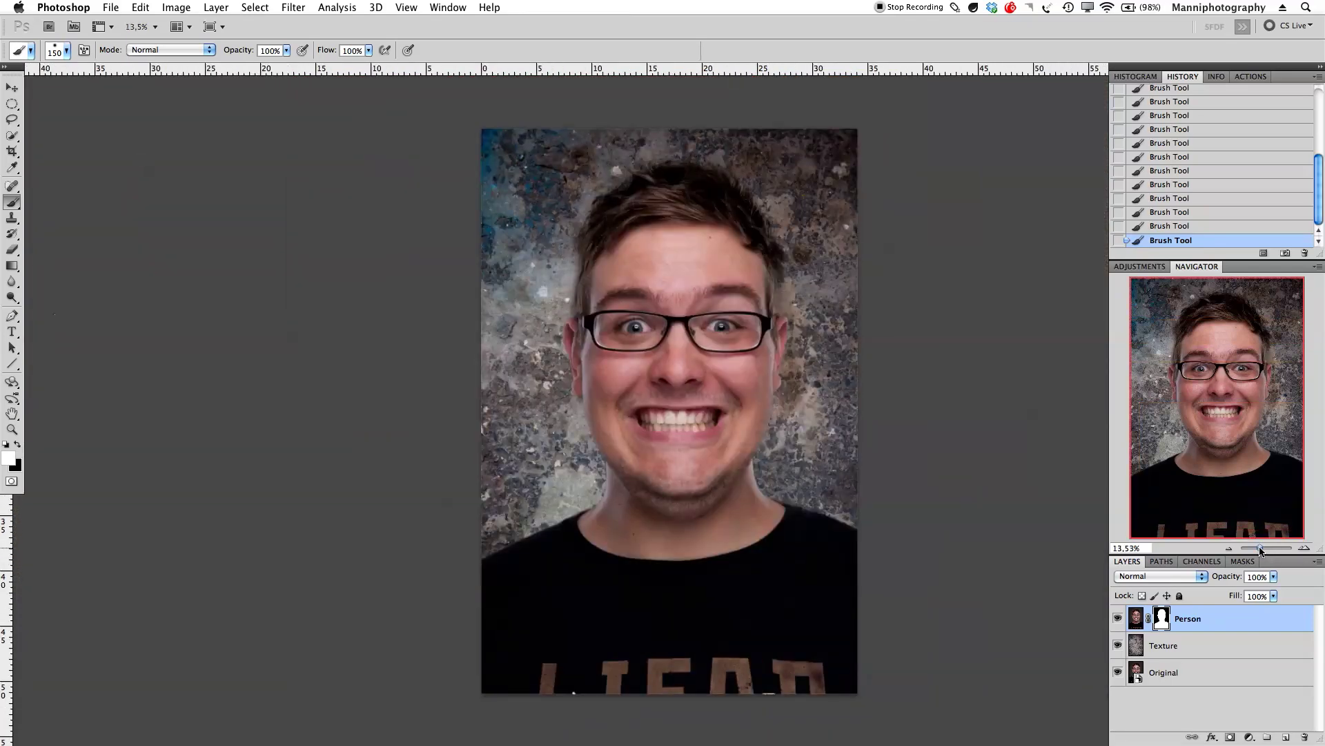
Step: Add a solid colour fill layer in dark reddish brown (#392929) above the Texture layer, clipped to it
left_click_drag(856, 432, 817, 420)
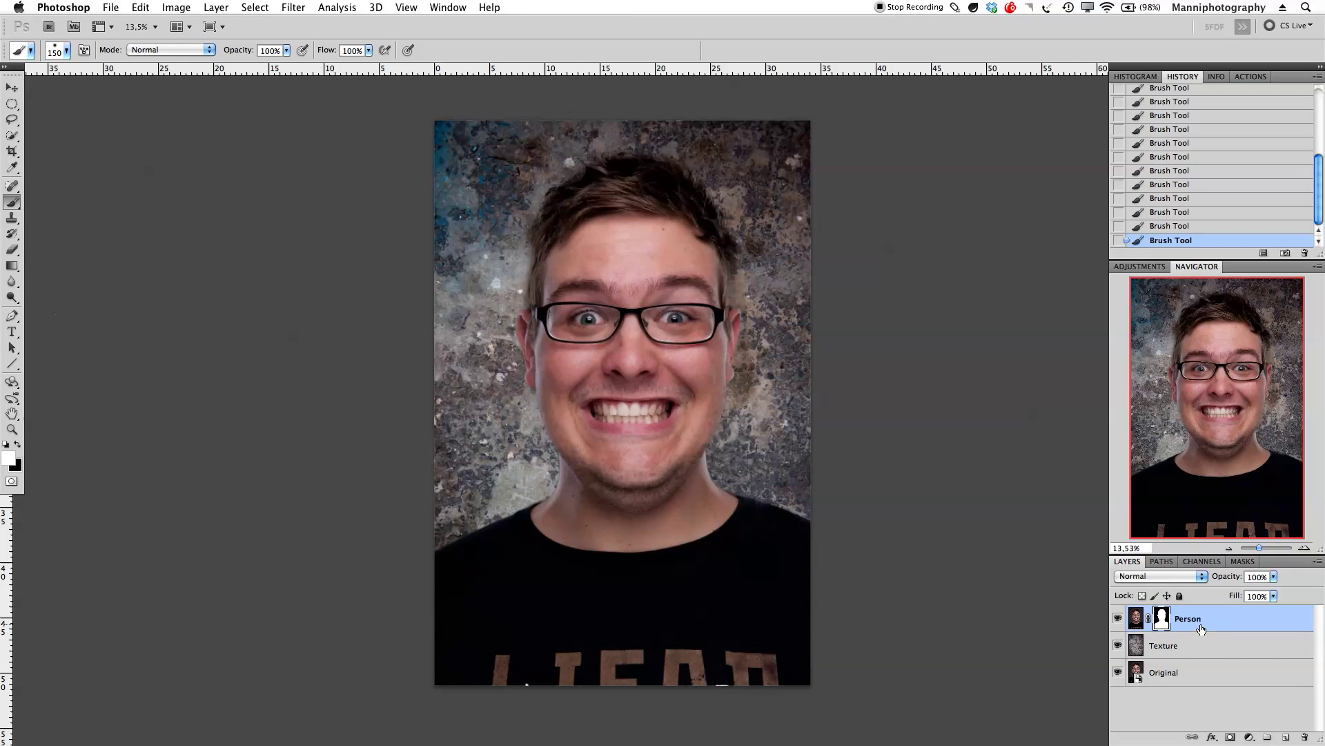
left_click(1232, 651)
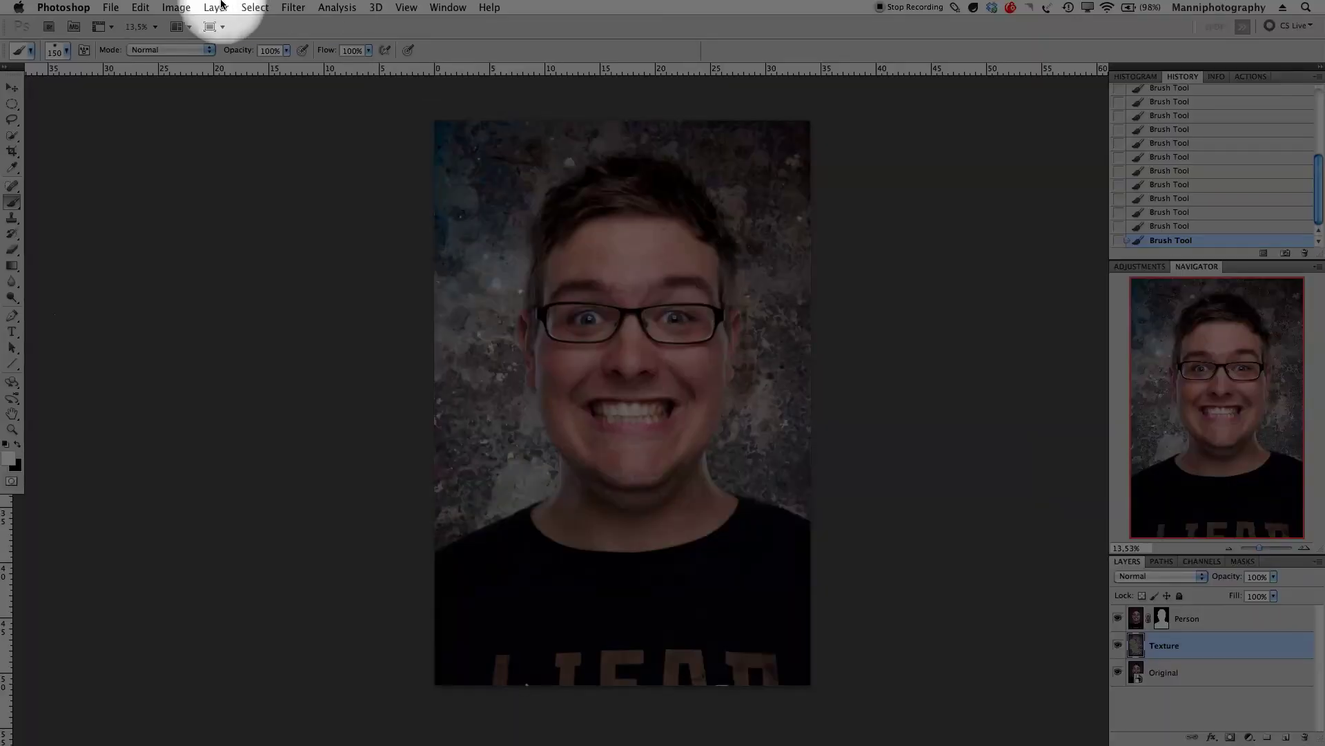
left_click(217, 8)
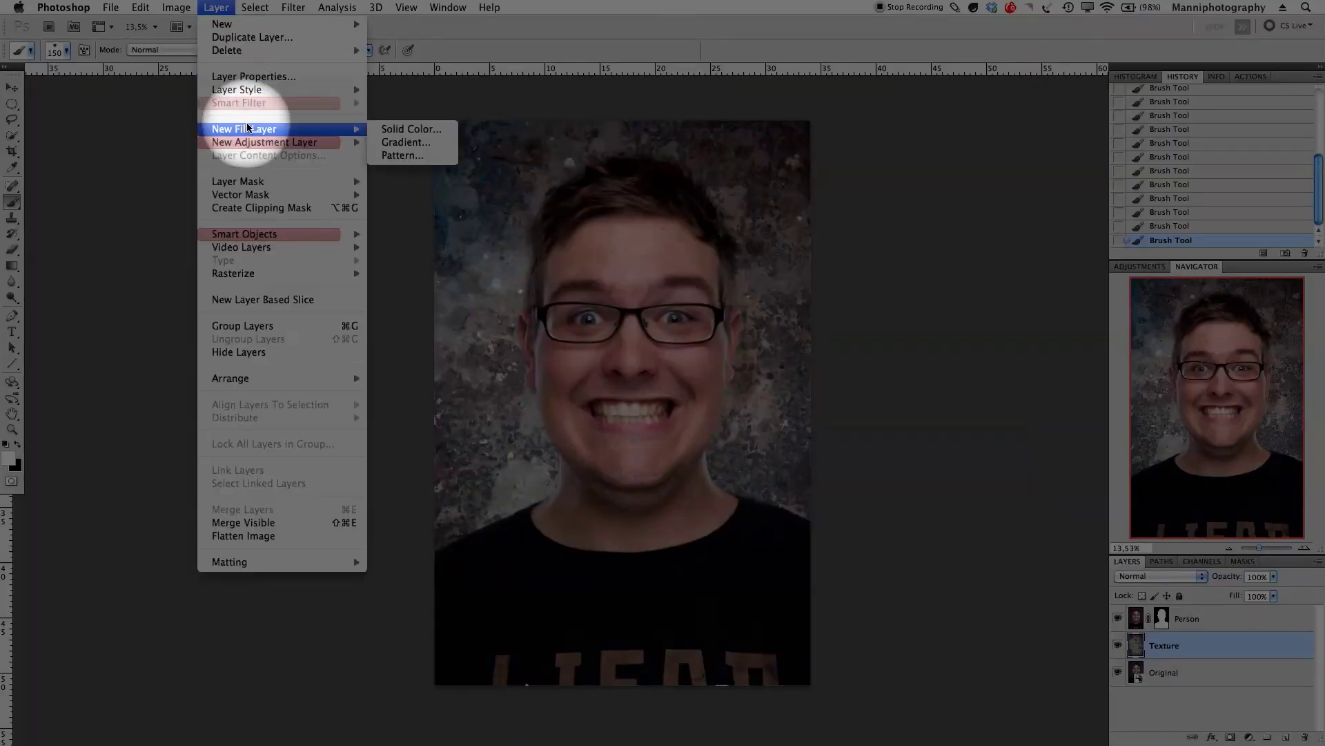
mouse_move(349, 129)
left_click(407, 130)
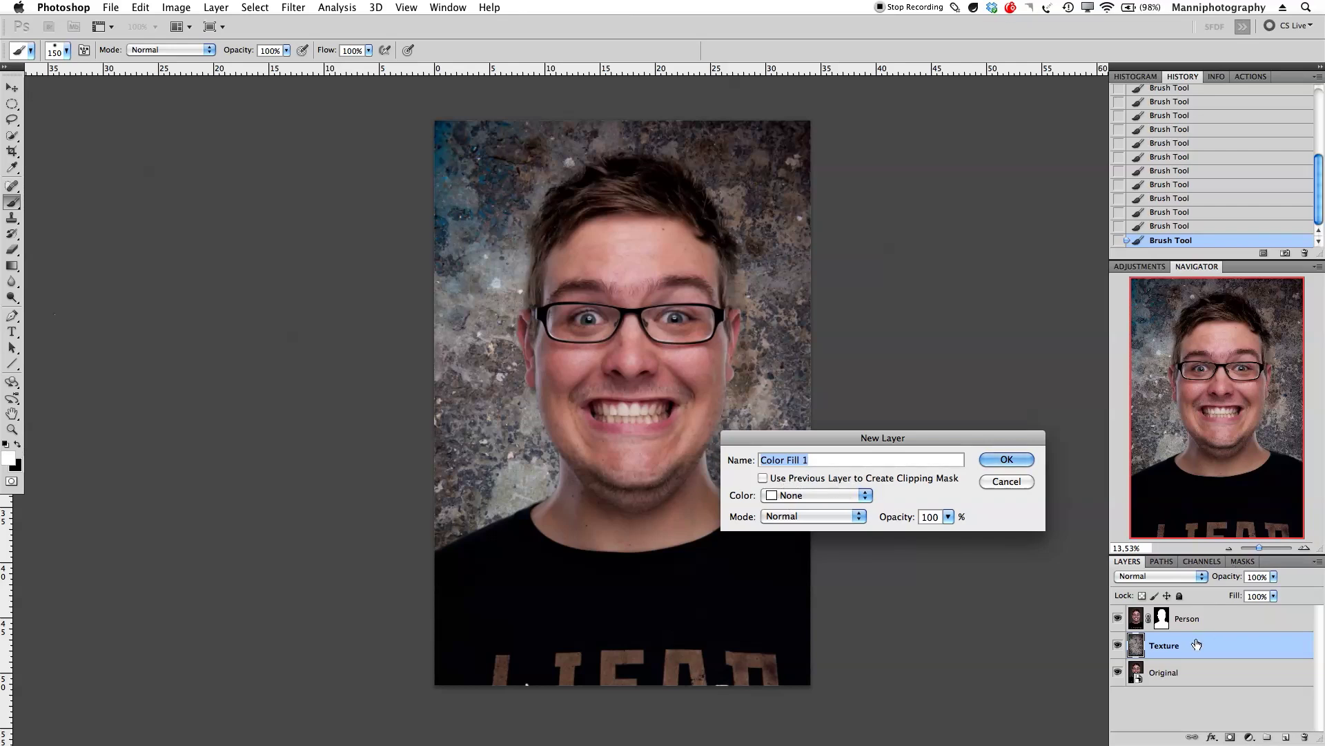
left_click(764, 479)
left_click(1027, 458)
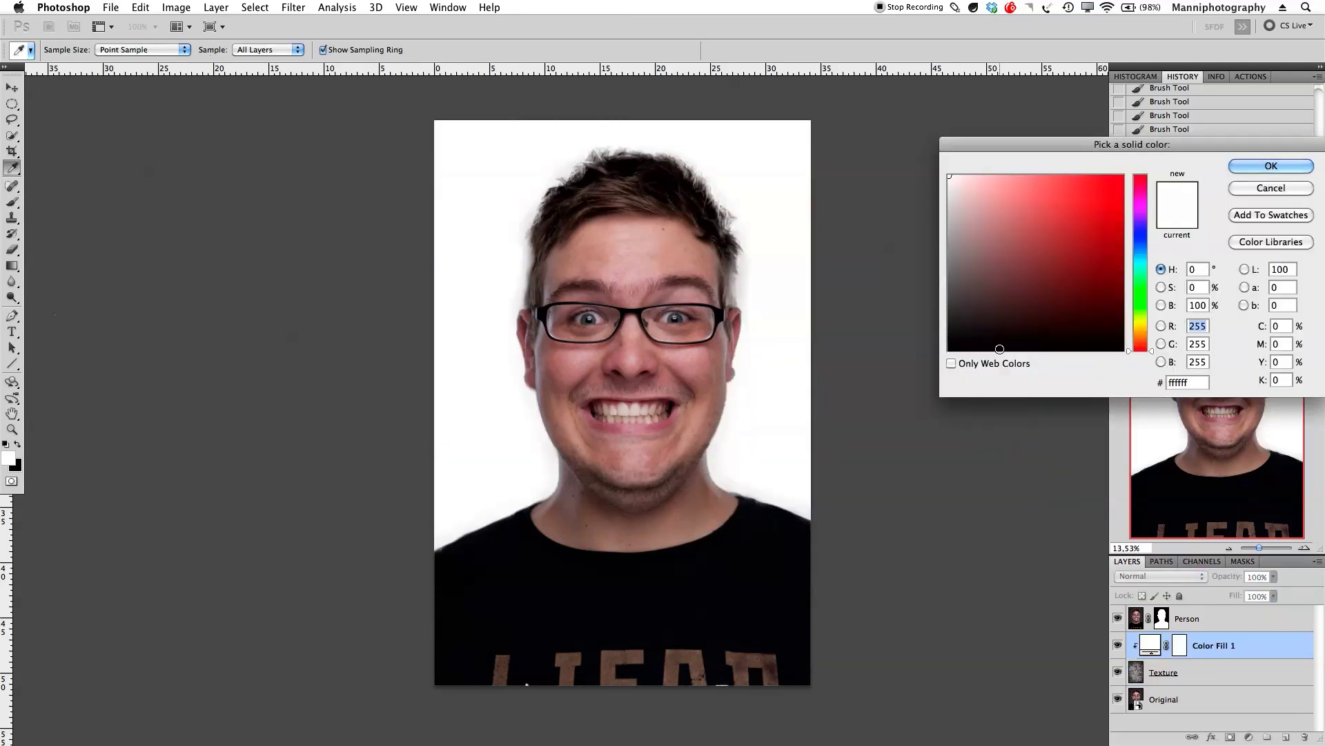
left_click_drag(992, 200, 997, 312)
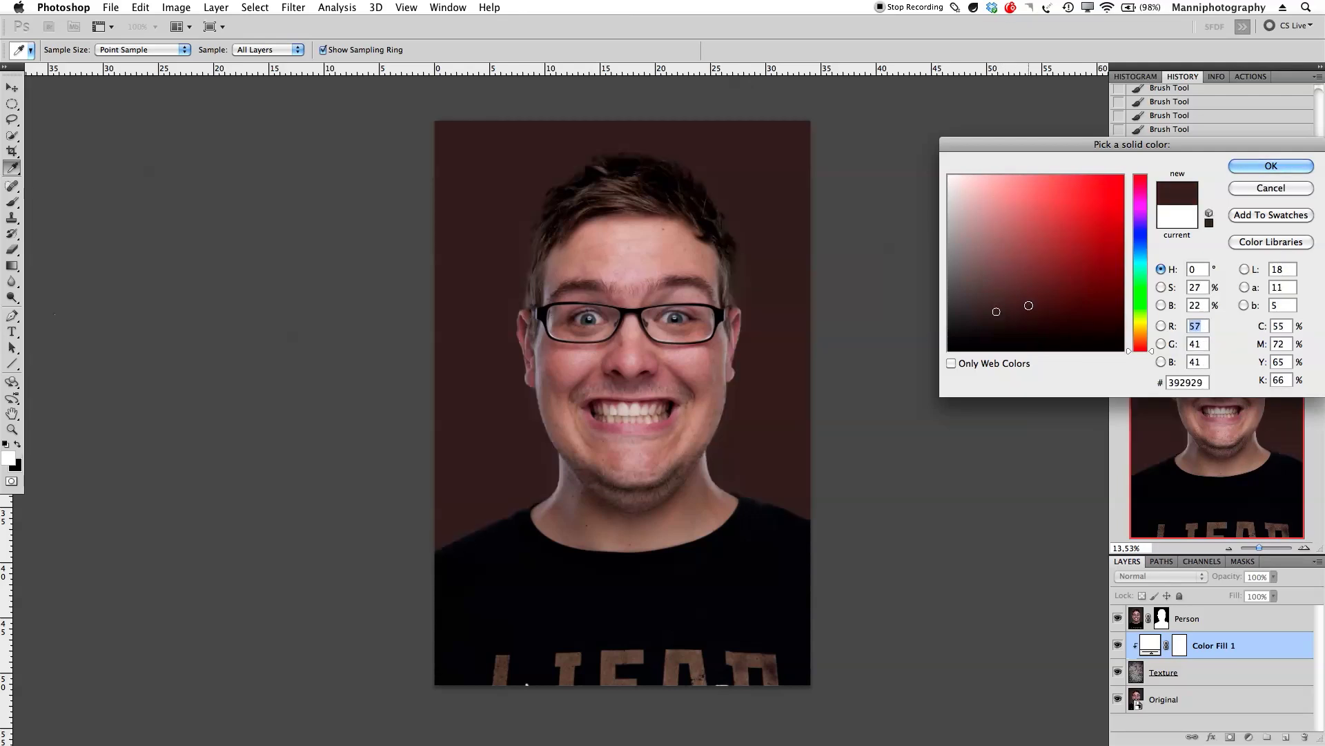
left_click(1278, 166)
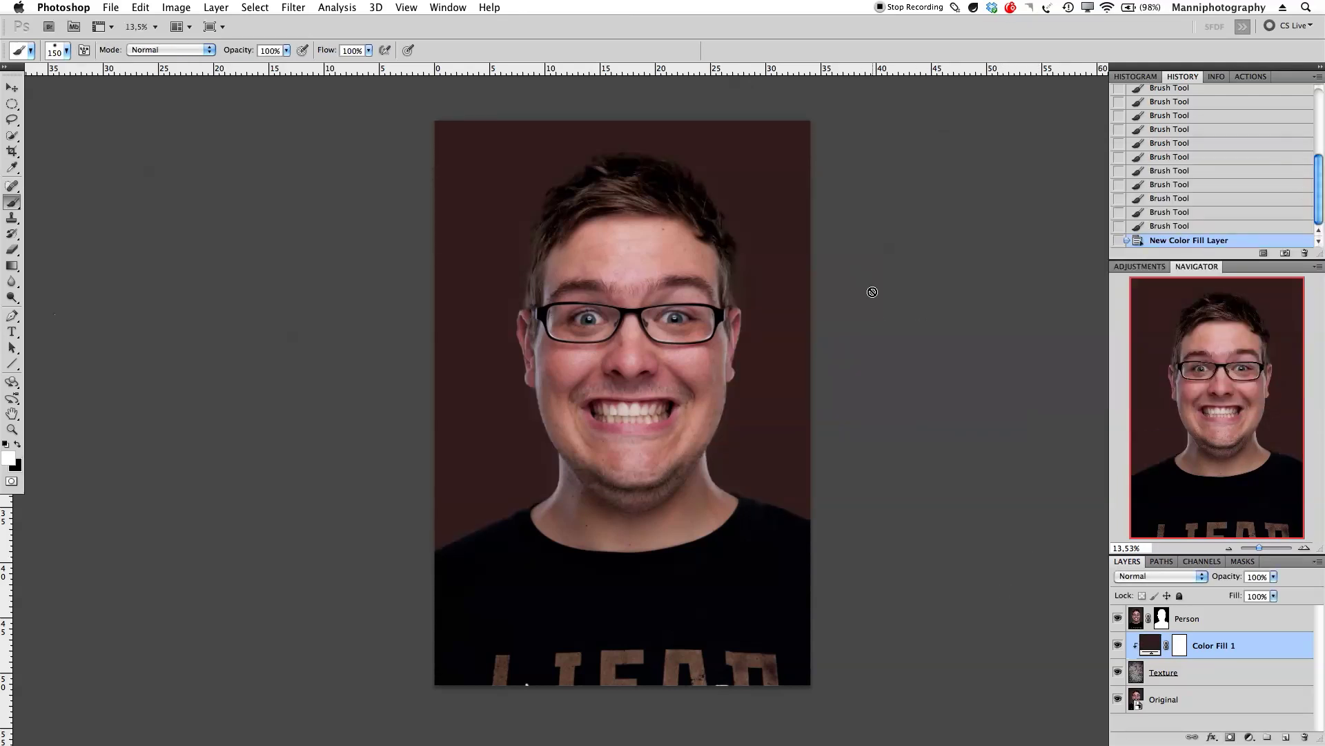
Step: Set the colour fill layer's blend mode to Color
scroll(882, 325, "right", 2)
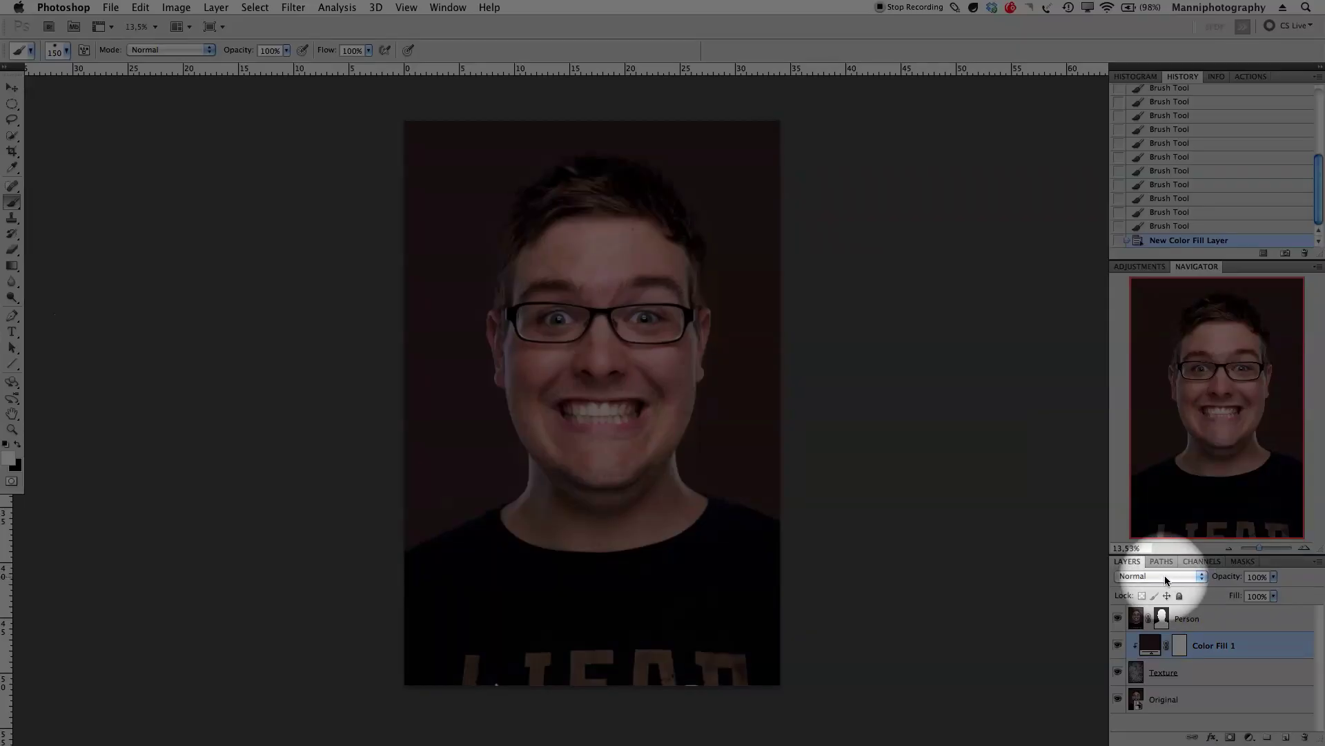
left_click(1165, 575)
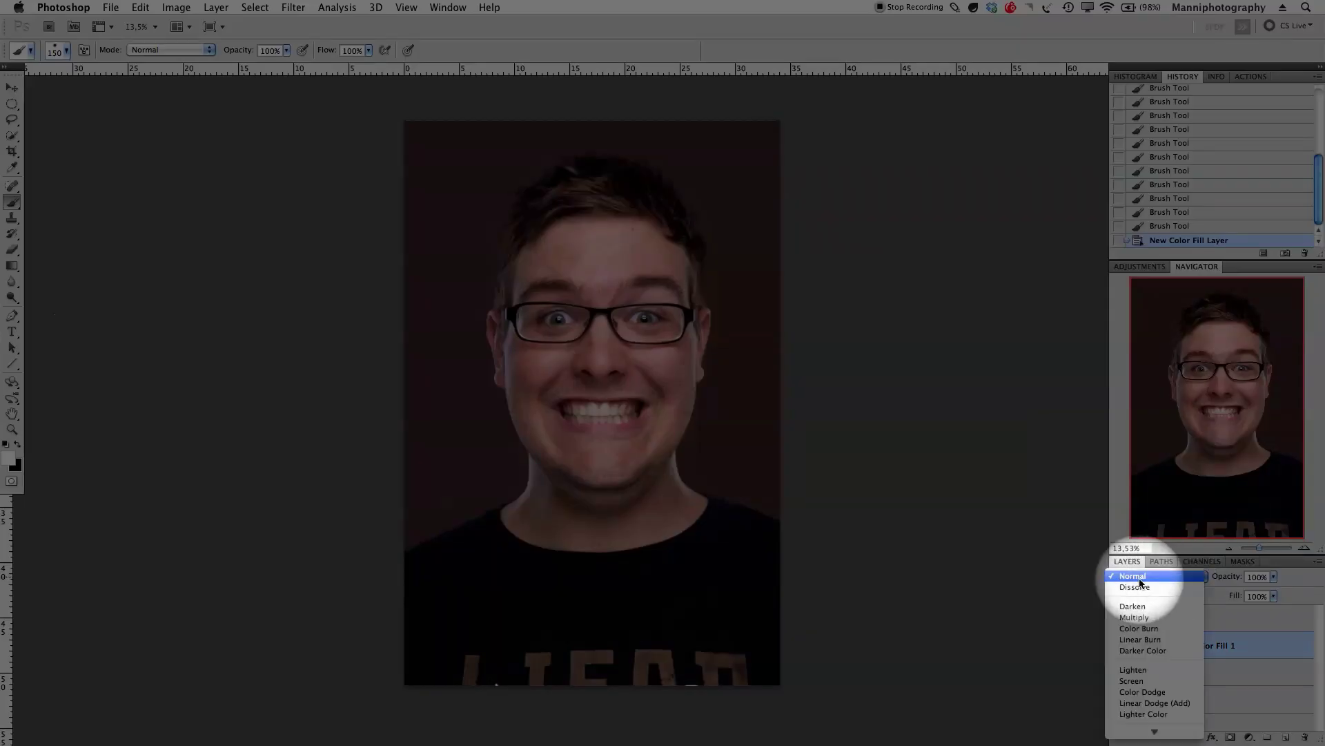
mouse_move(1154, 730)
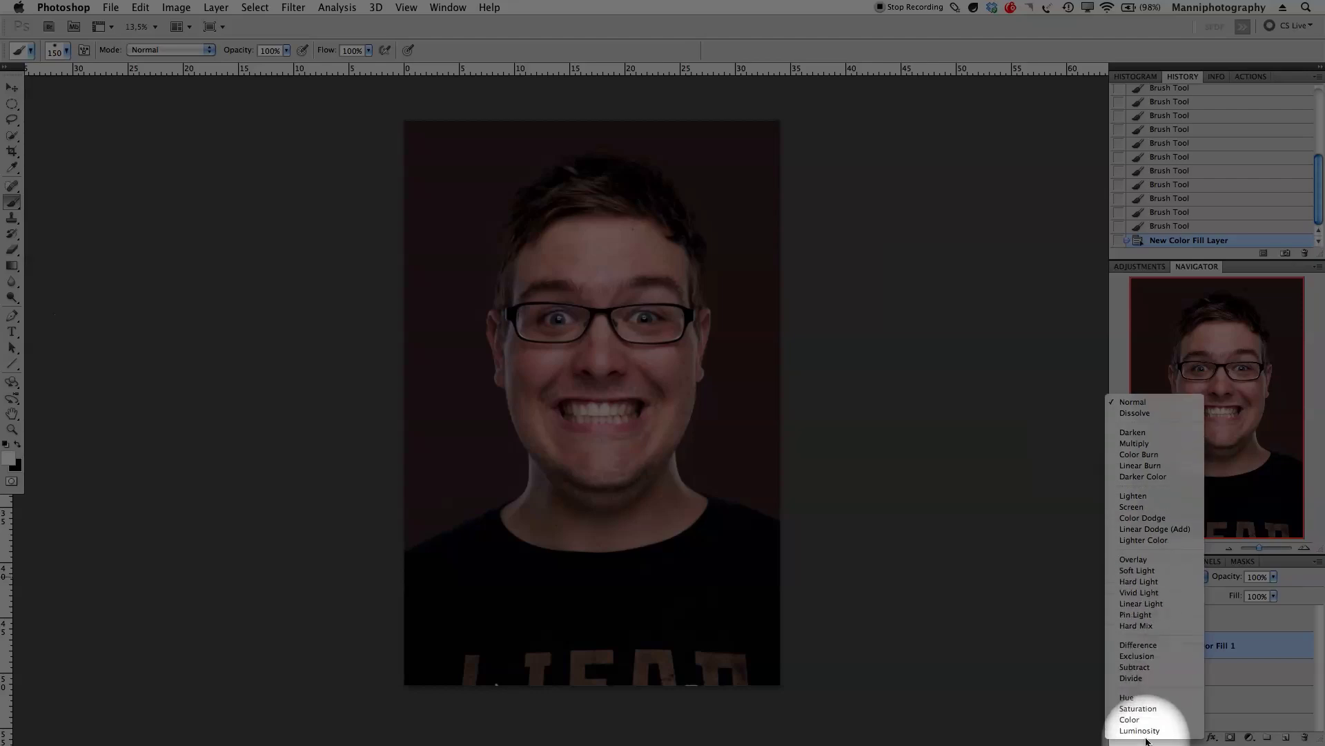
left_click(1140, 721)
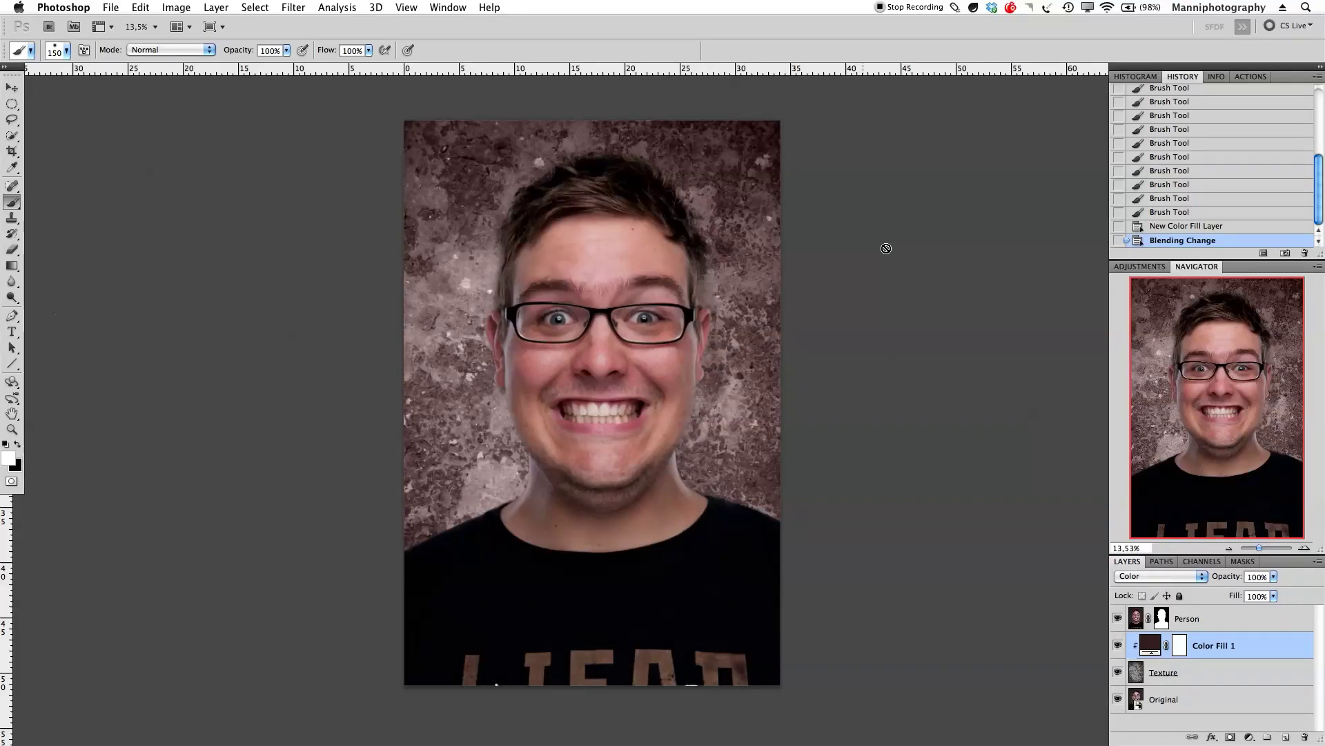
Step: Recolour the fill by sampling the original photo's grey backdrop, hiding the fill and Texture layers during sampling and showing them again
left_click(1118, 646)
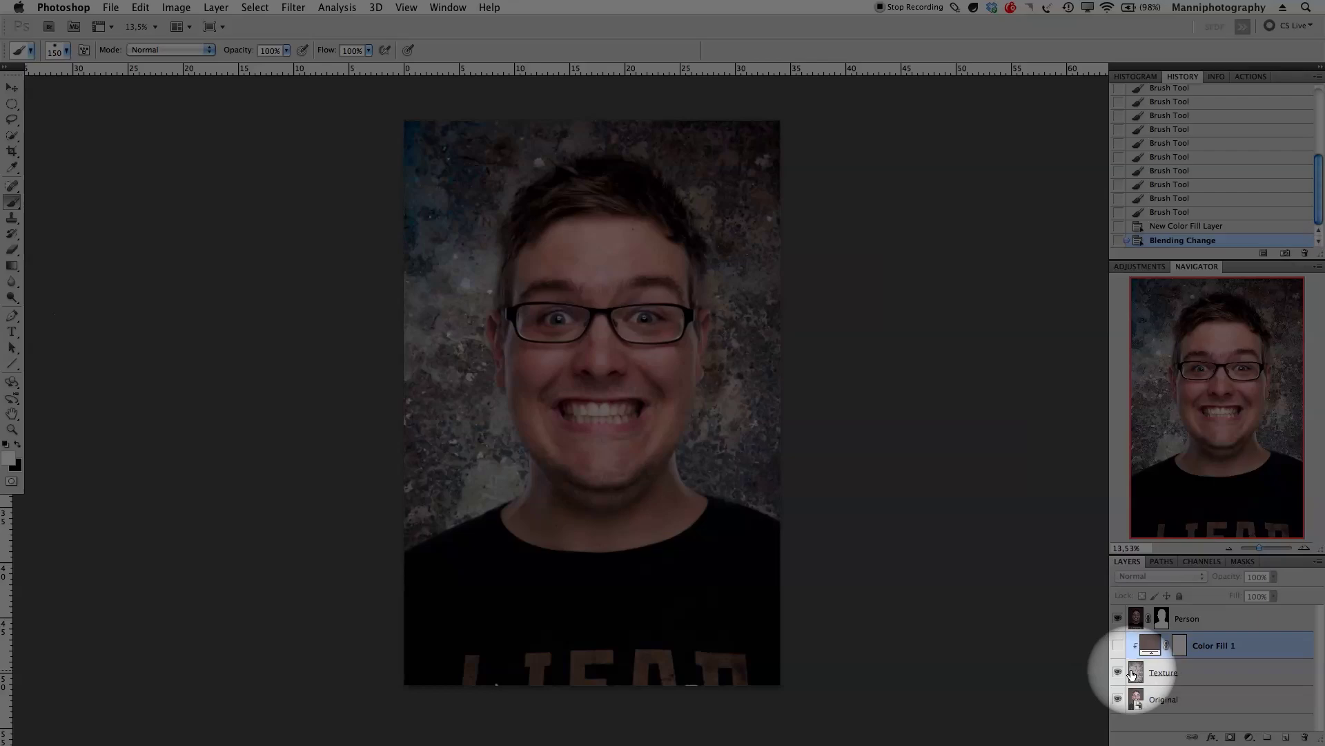
left_click(1117, 673)
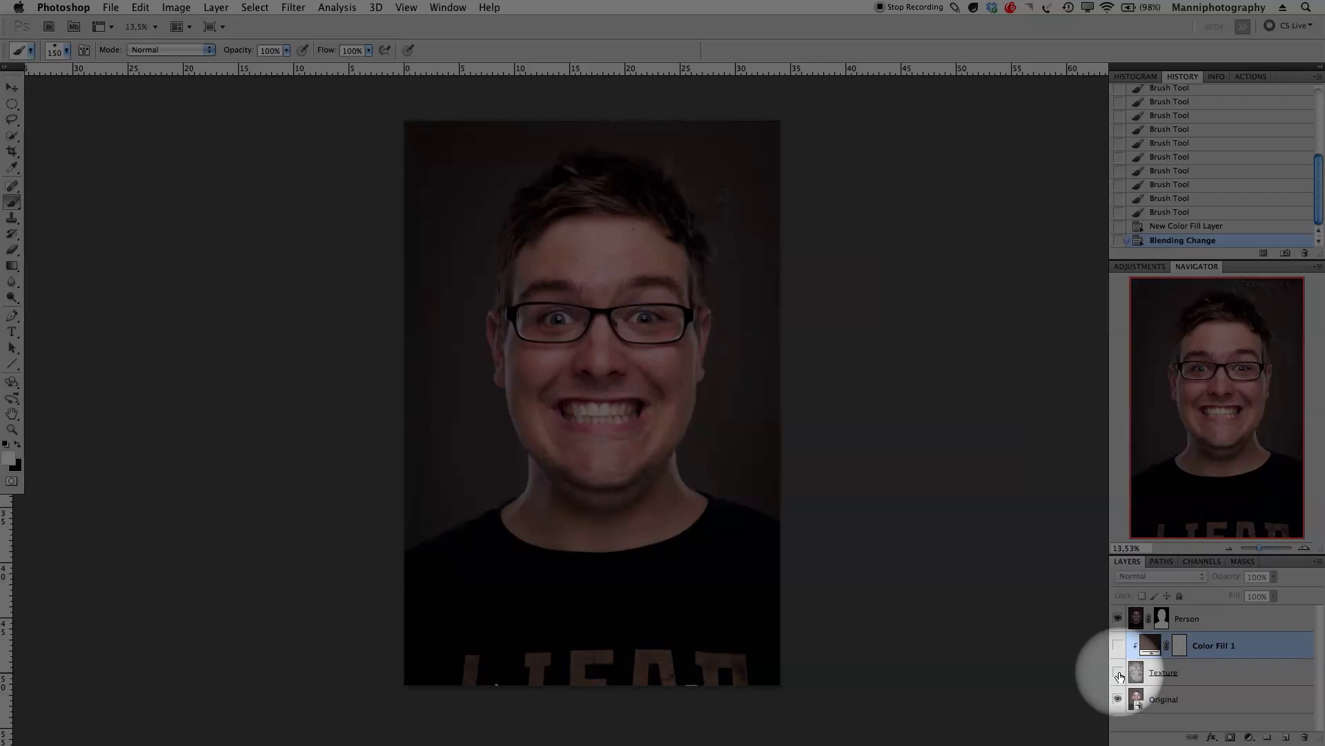
double_click(1150, 649)
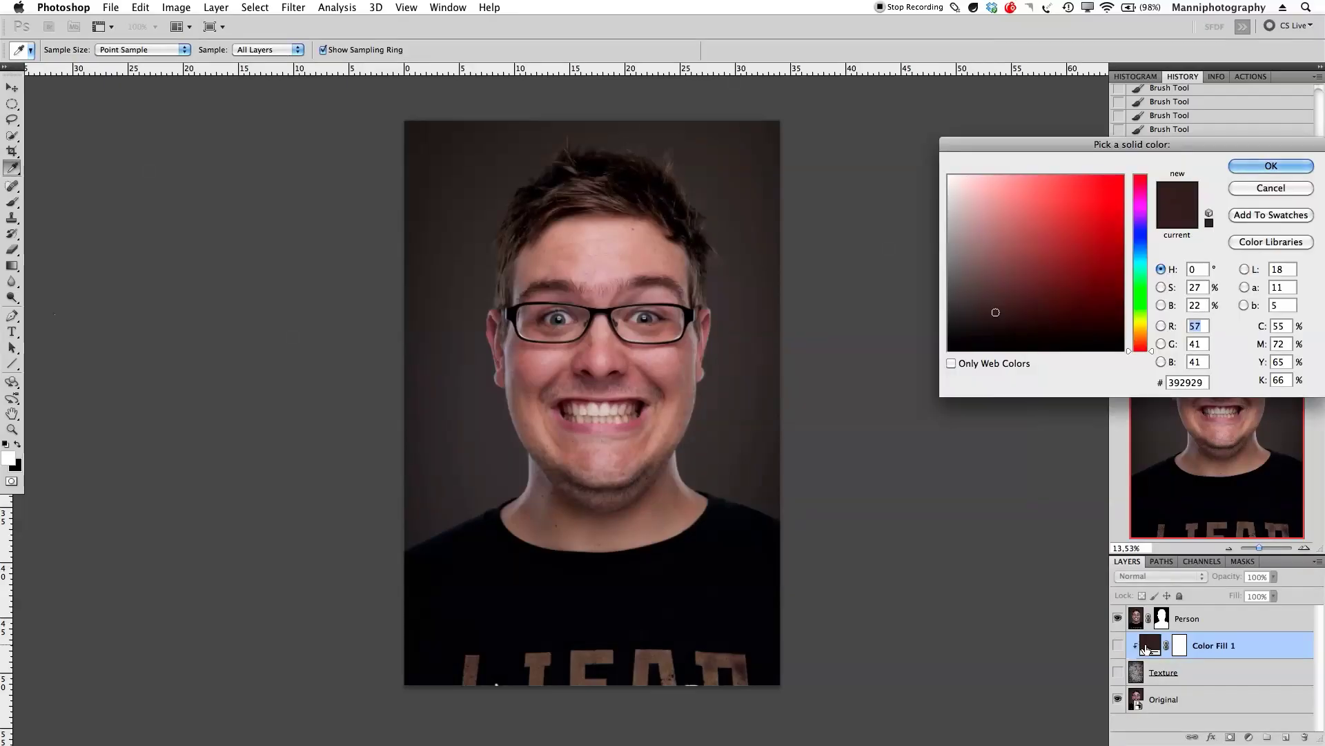
left_click_drag(1146, 152, 1095, 144)
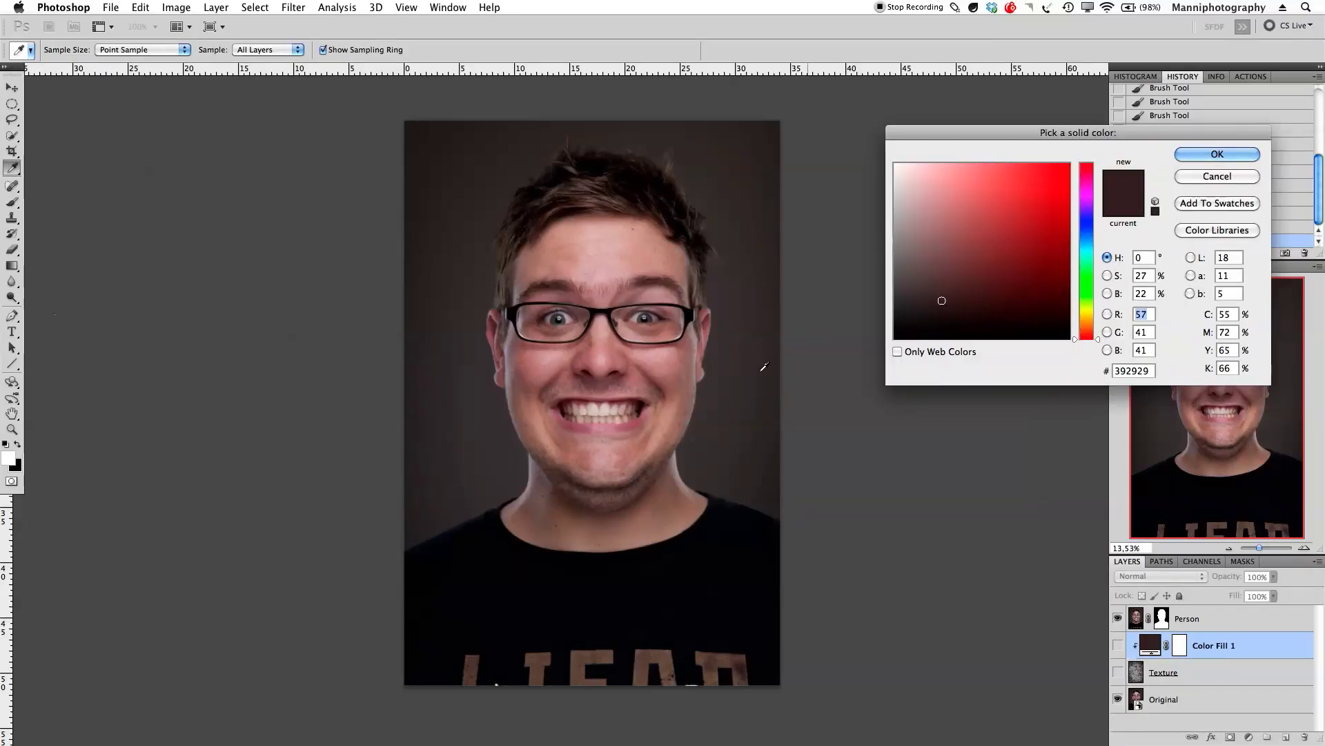
left_click(692, 440)
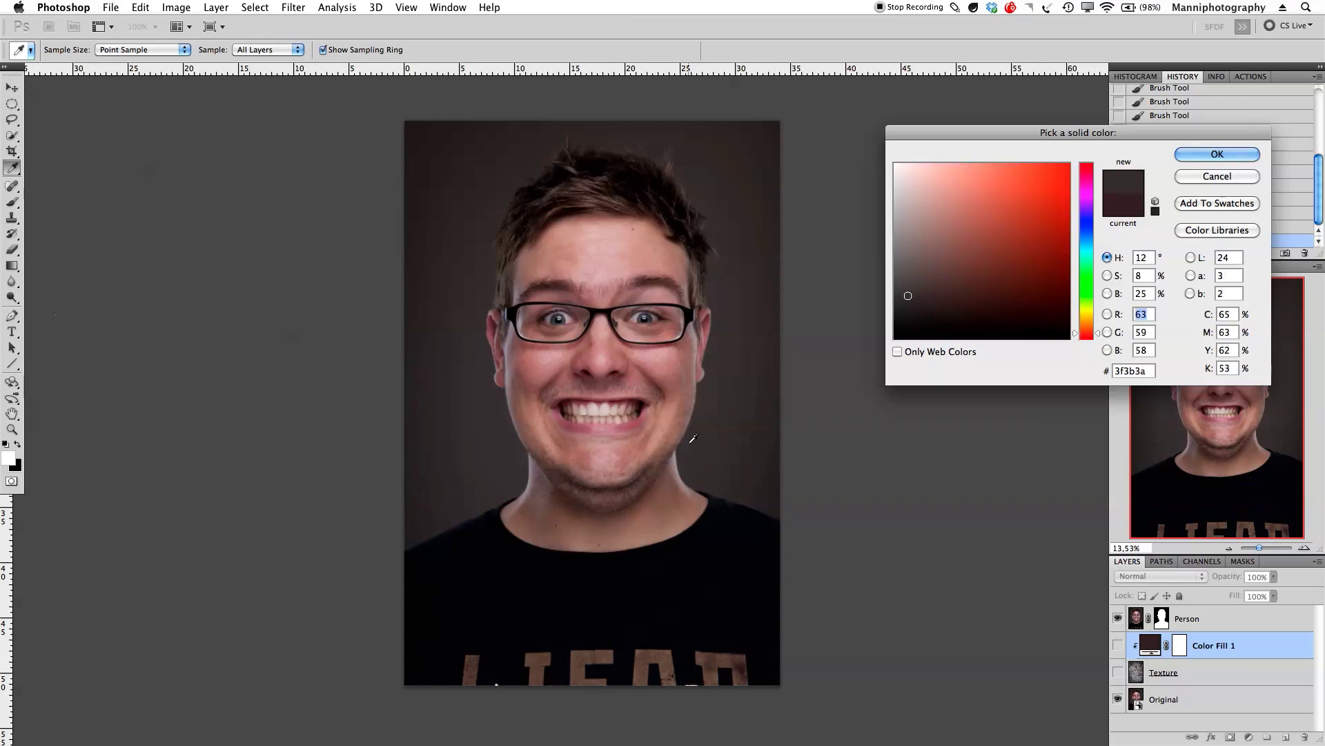
left_click(761, 498)
left_click(1230, 153)
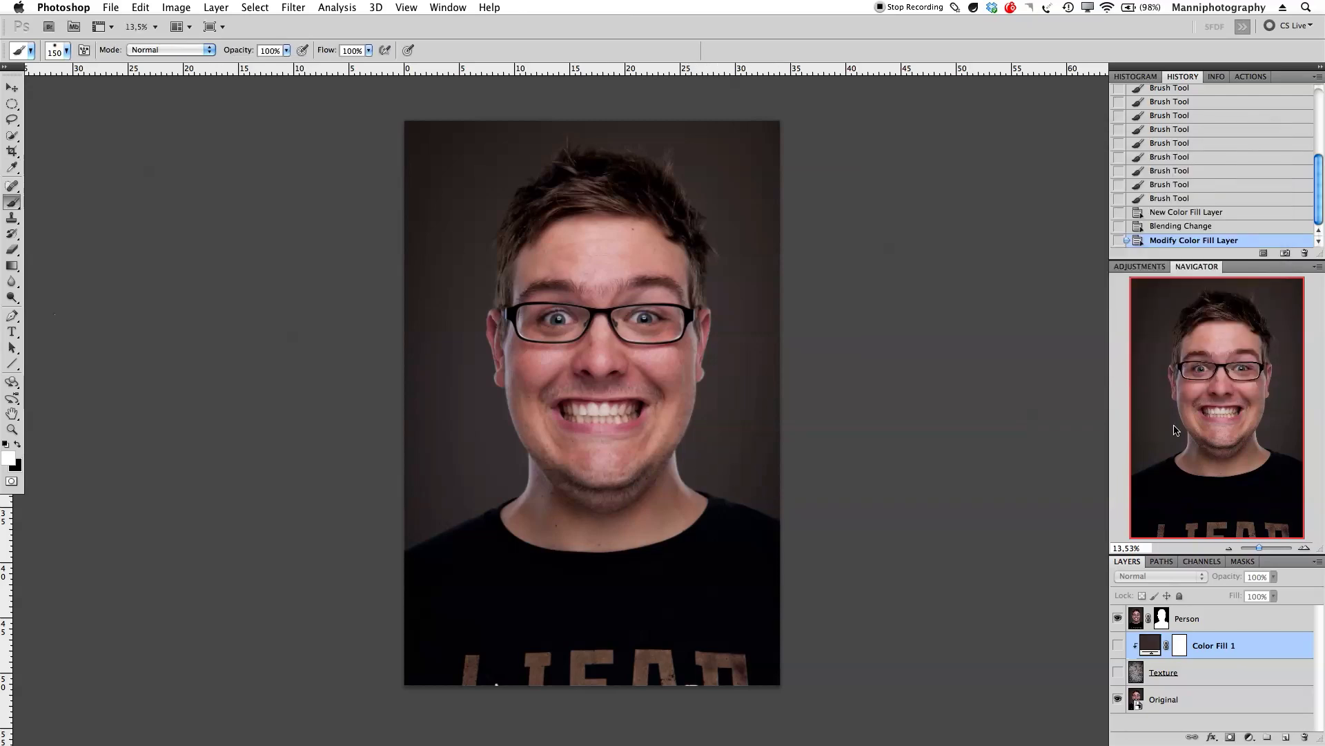
left_click(1118, 672)
left_click(1118, 645)
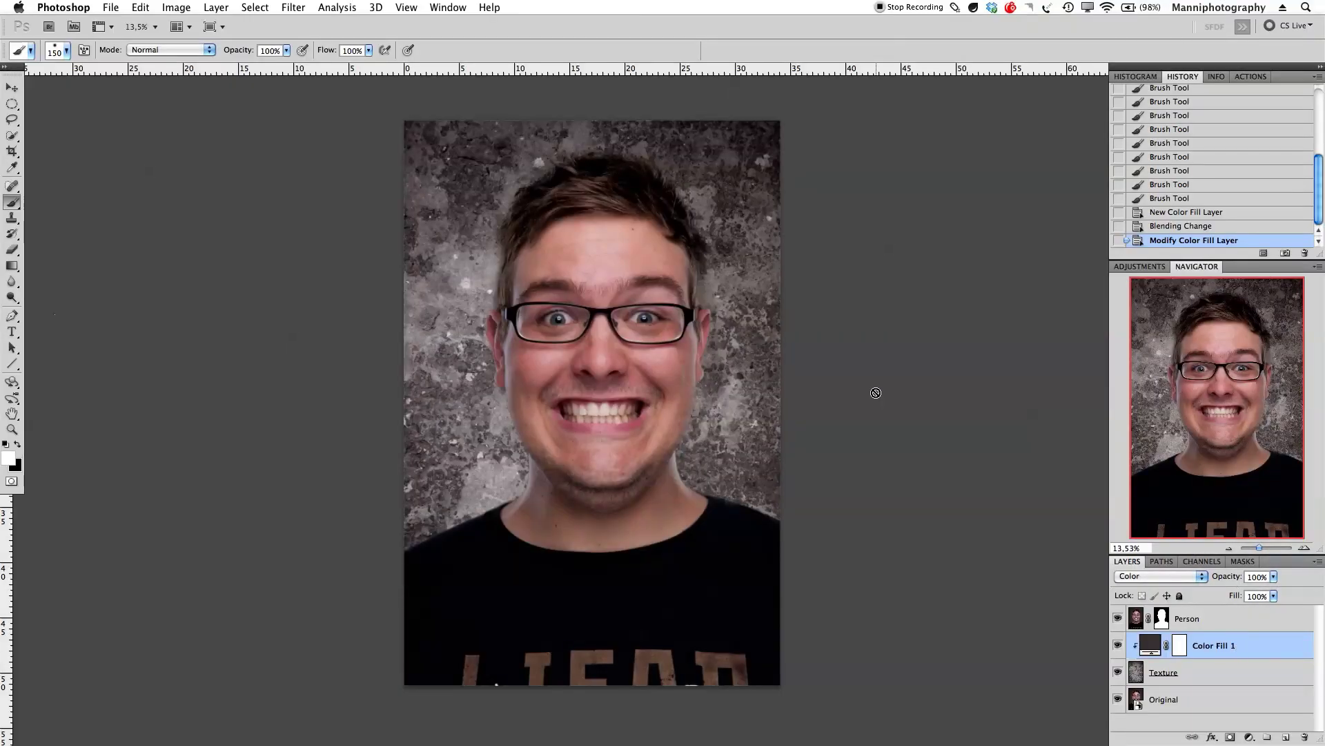
Step: Add a Levels adjustment layer above the colour fill and clip it to the Texture layer
left_click(1140, 266)
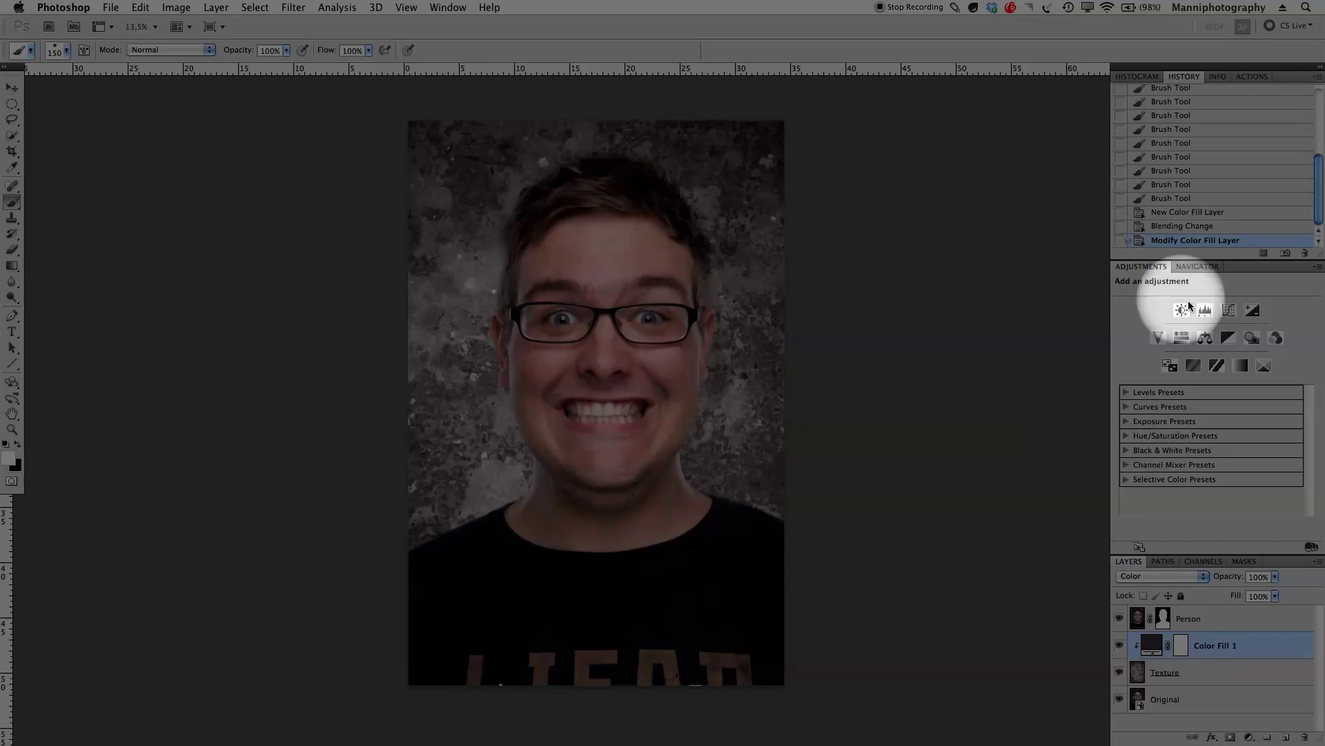
left_click(1205, 311)
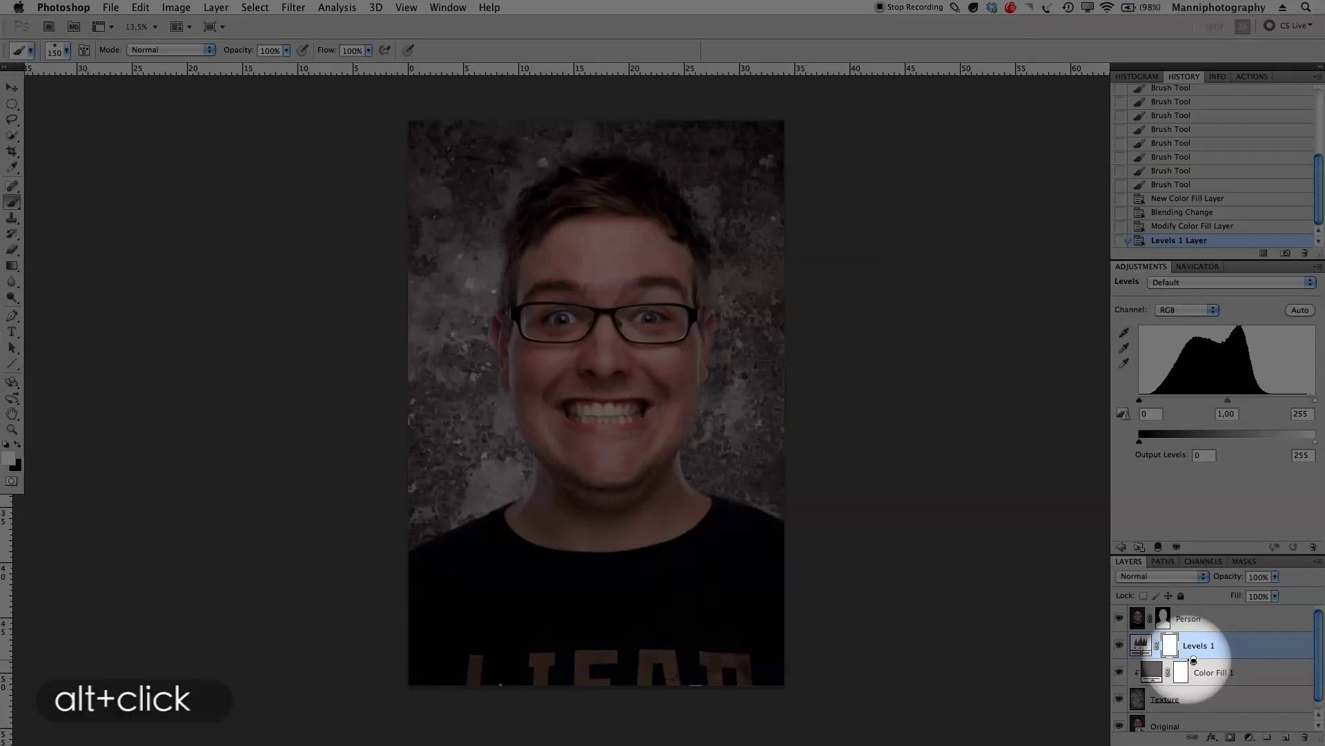
left_click(1184, 658, "alt")
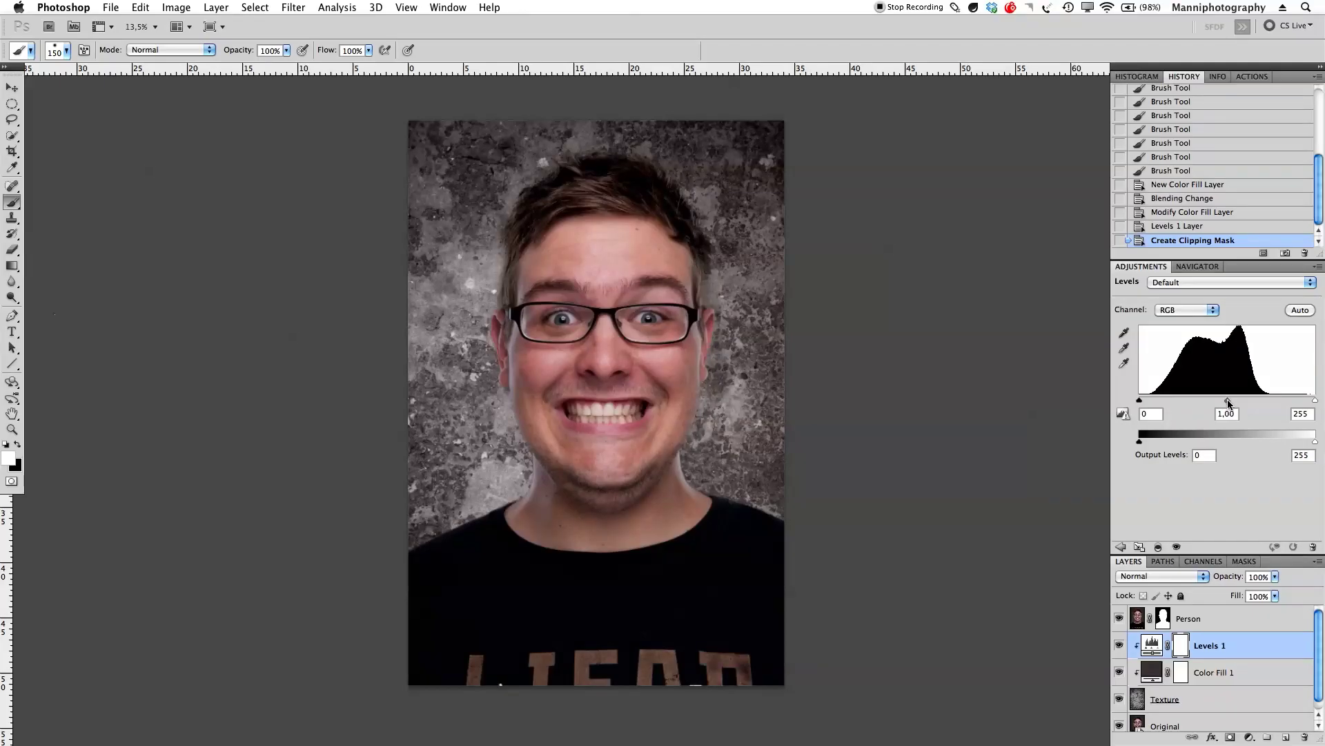
Step: Darken the texture with the Levels adjustment, setting the black input to 21 and the midtones to 0.96
left_click_drag(1226, 400, 1324, 404)
left_click_drag(1231, 400, 1238, 400)
left_click_drag(1140, 401, 1154, 403)
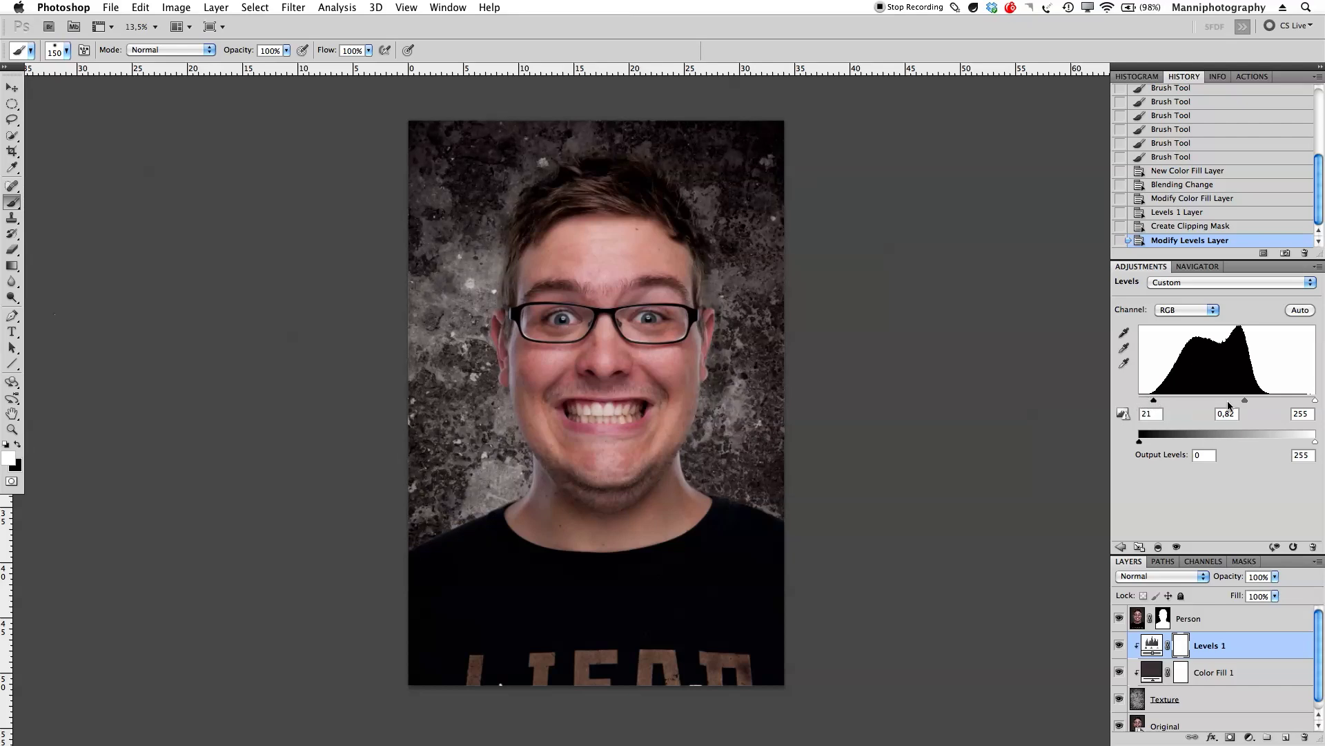
left_click_drag(1244, 400, 1236, 400)
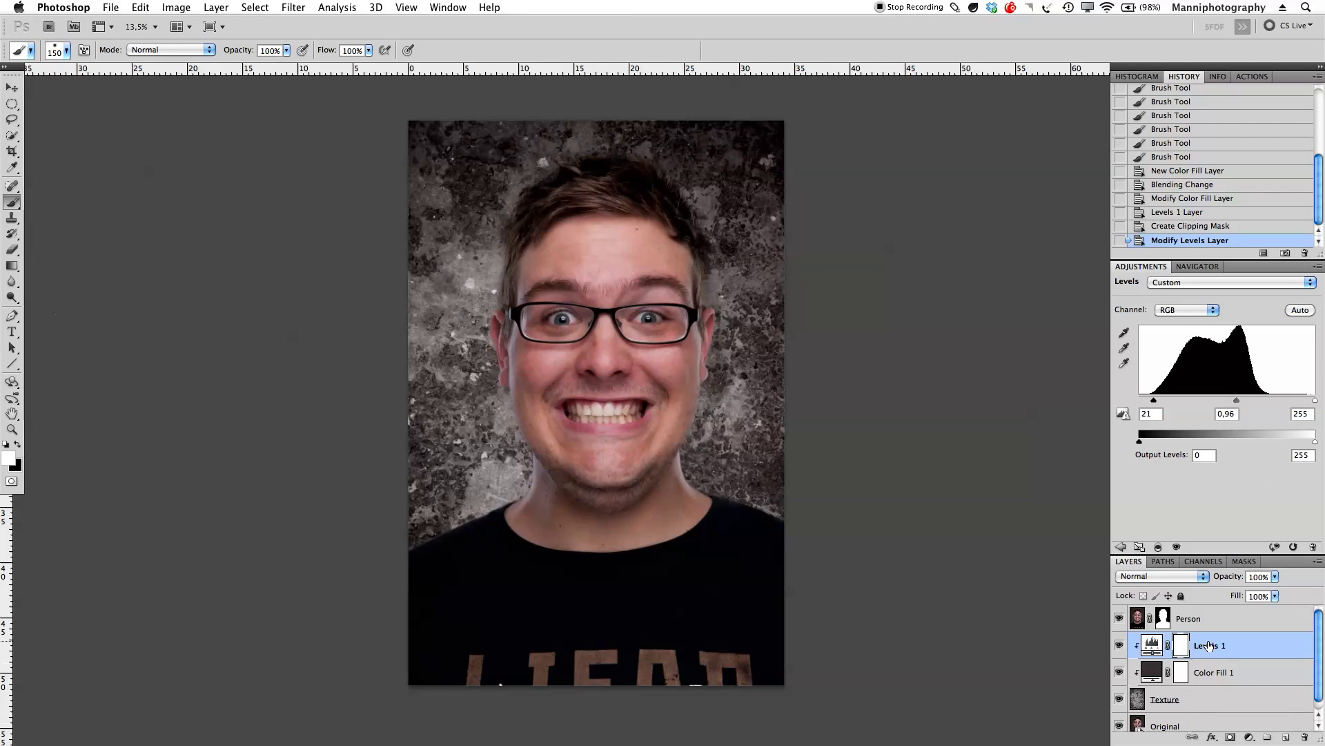
left_click(1120, 546)
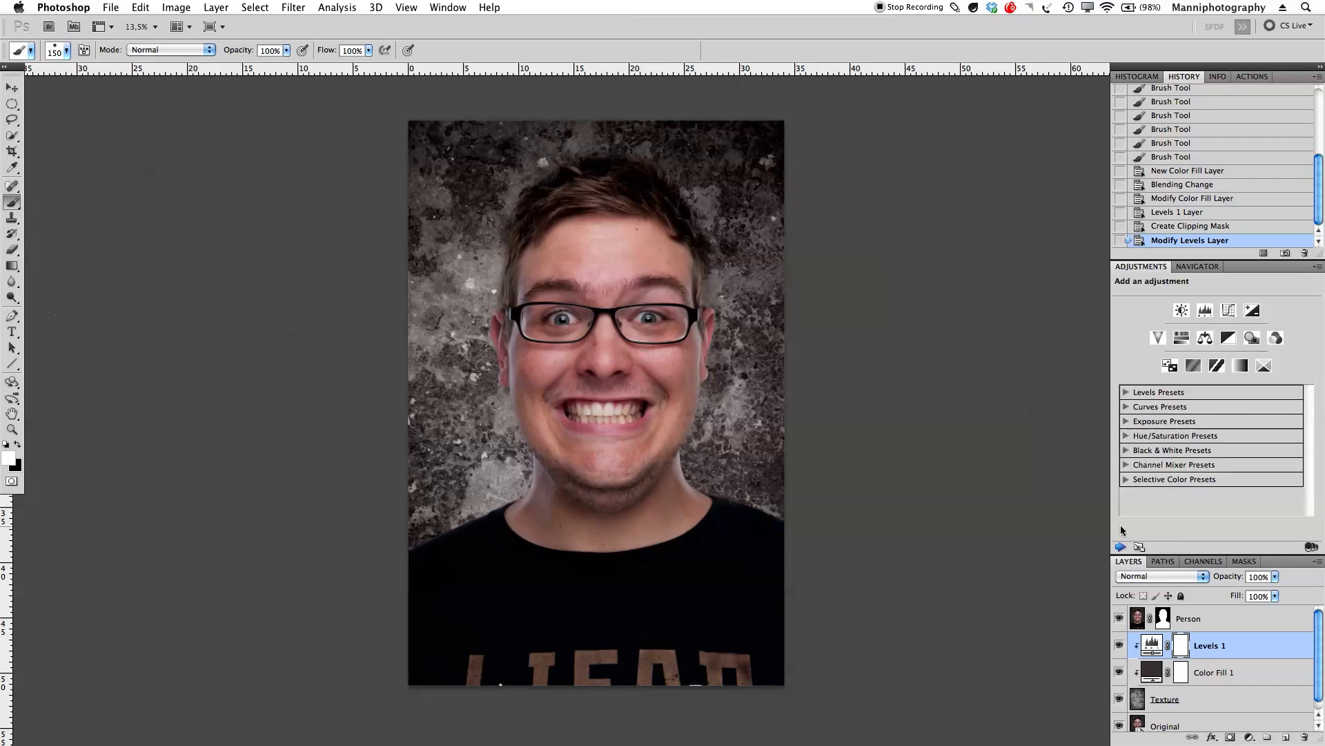
Step: Add a Hue/Saturation adjustment clipped to the texture and set its saturation to -19
left_click(1182, 343, "alt")
left_click(834, 476)
left_click(1007, 459)
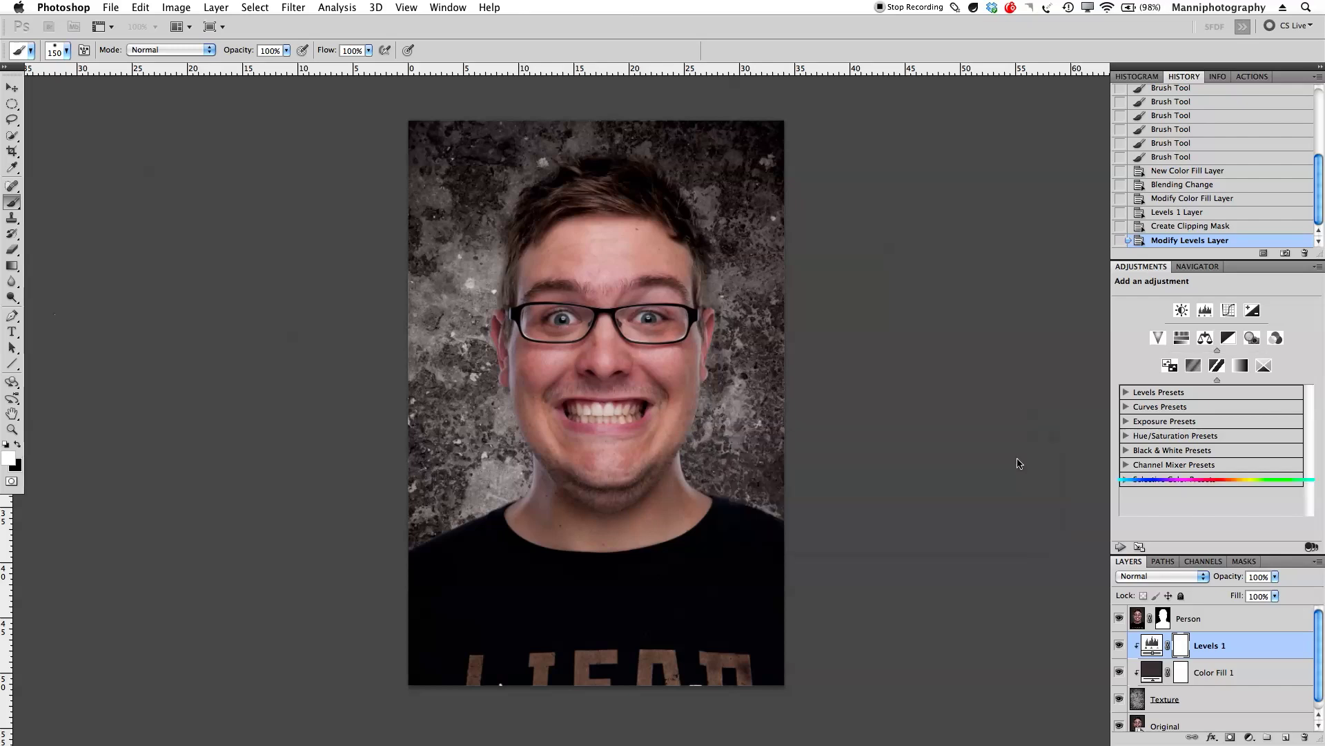
left_click_drag(1217, 379, 1198, 379)
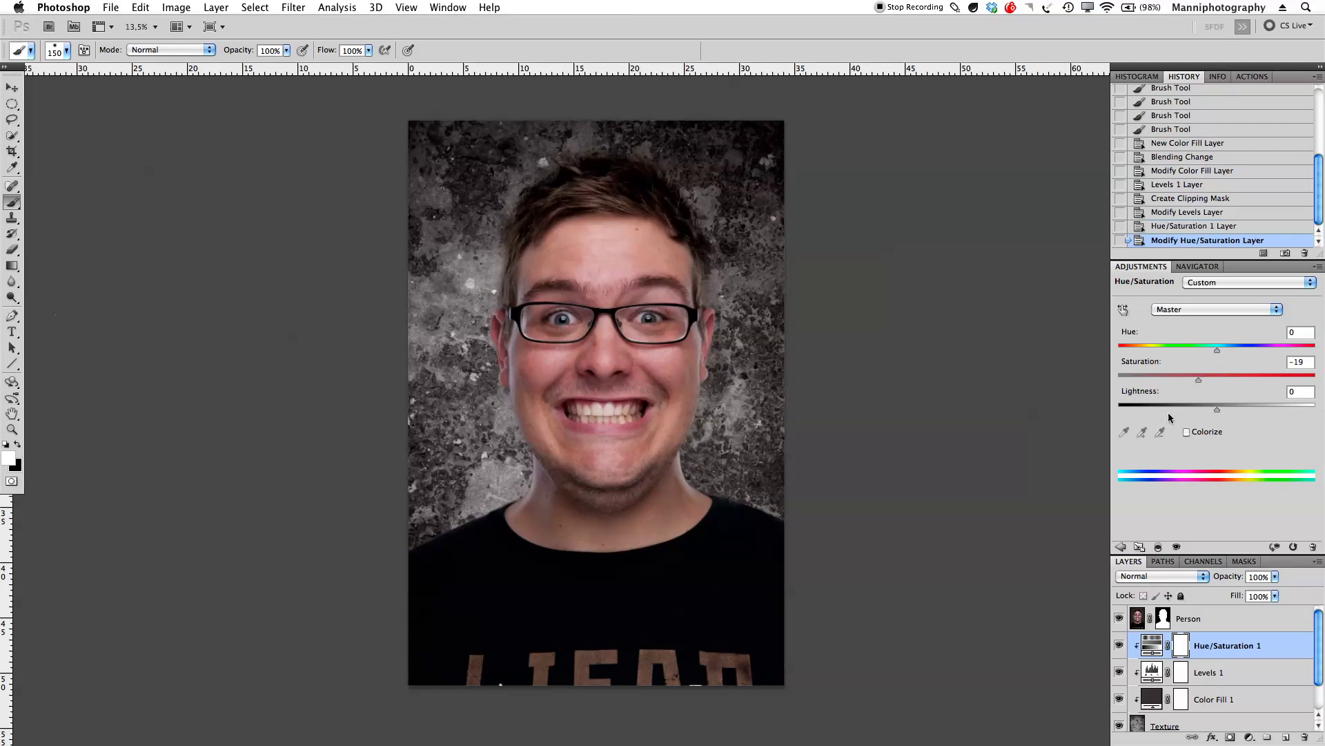
Step: Group the Texture layer together with its clipped Hue/Saturation, Levels and Color Fill layers
left_click_drag(855, 386, 832, 382)
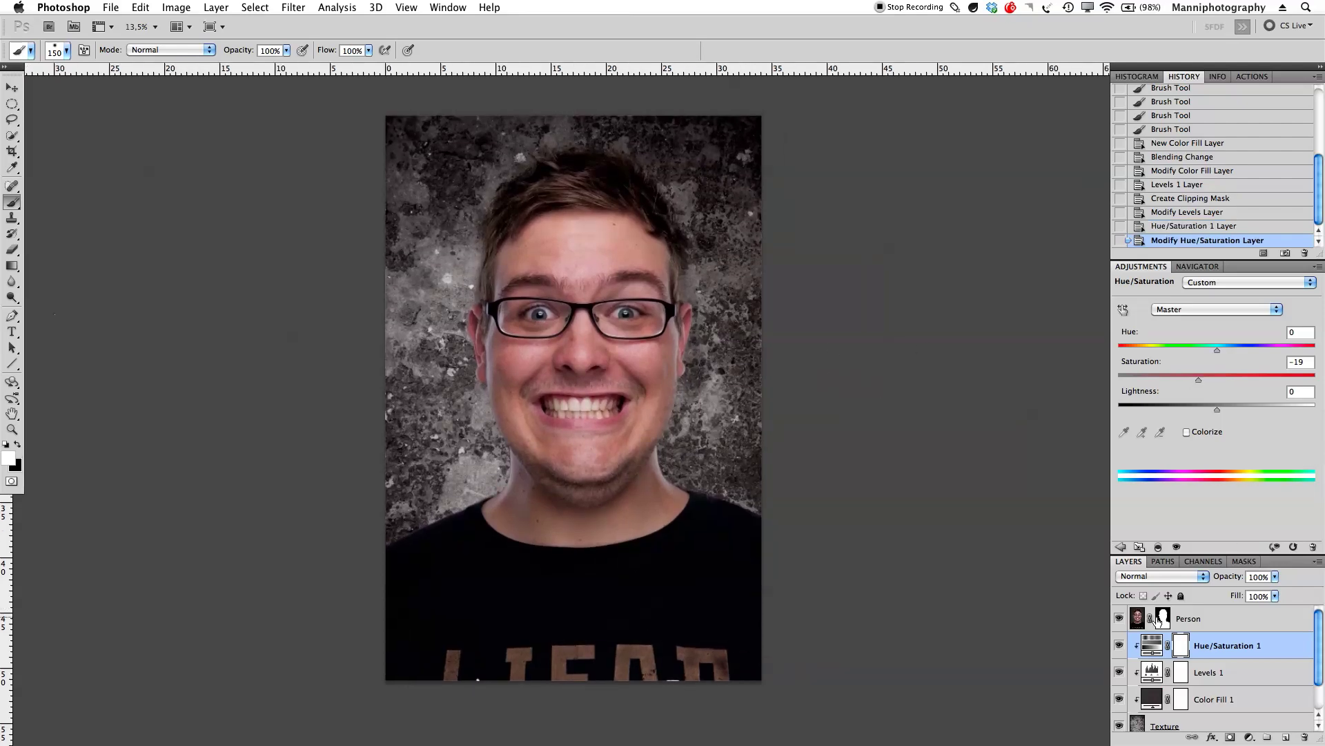
left_click_drag(1192, 542, 1192, 448)
left_click(1120, 452)
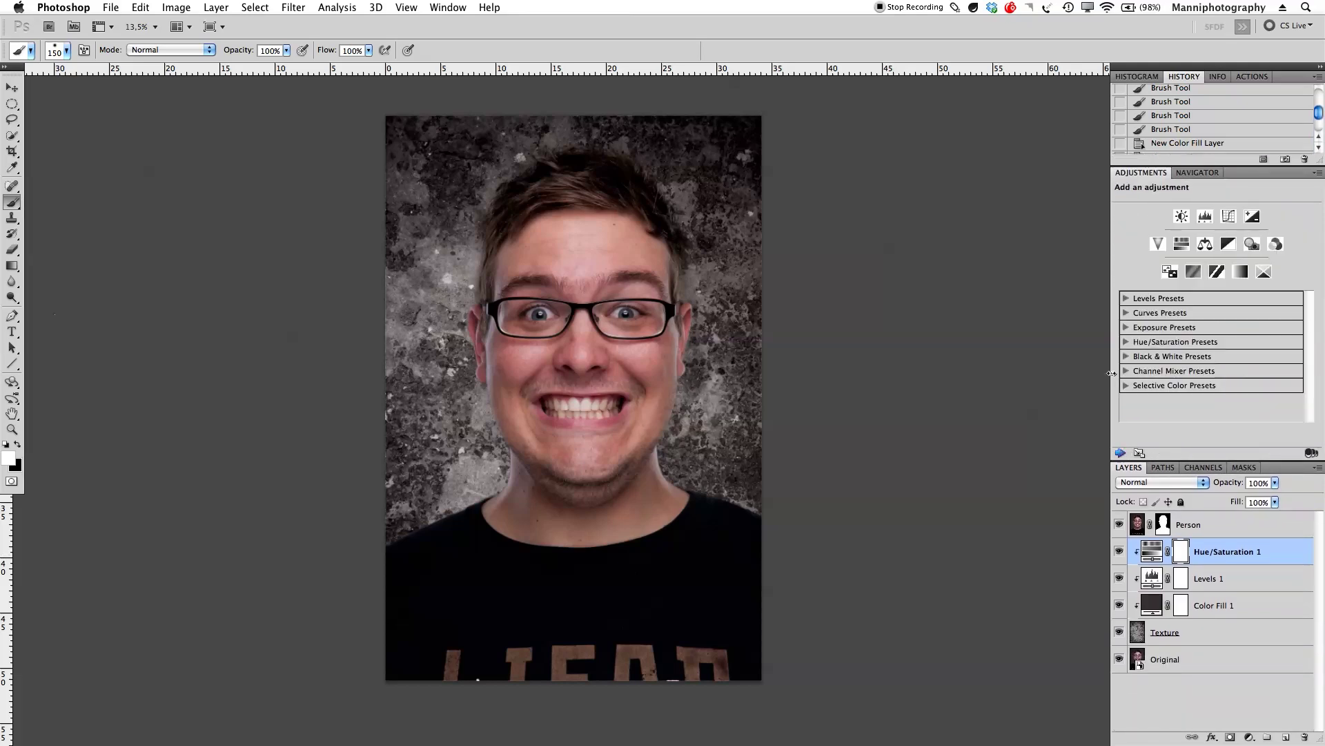
left_click(1248, 578, "shift")
left_click(1232, 605, "shift")
left_click(1225, 634, "shift")
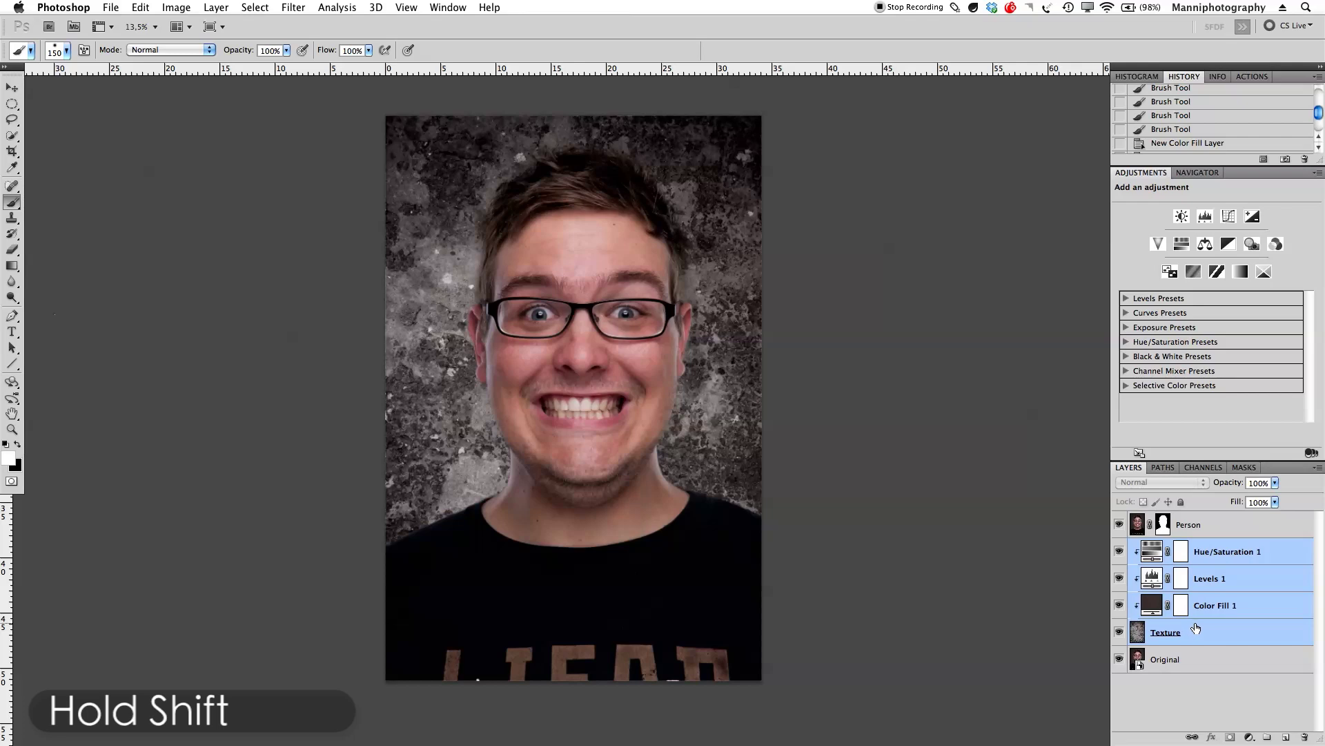
key("super+g")
Step: Rename the new group Texture and set its opacity to 69%
double_click(1184, 545)
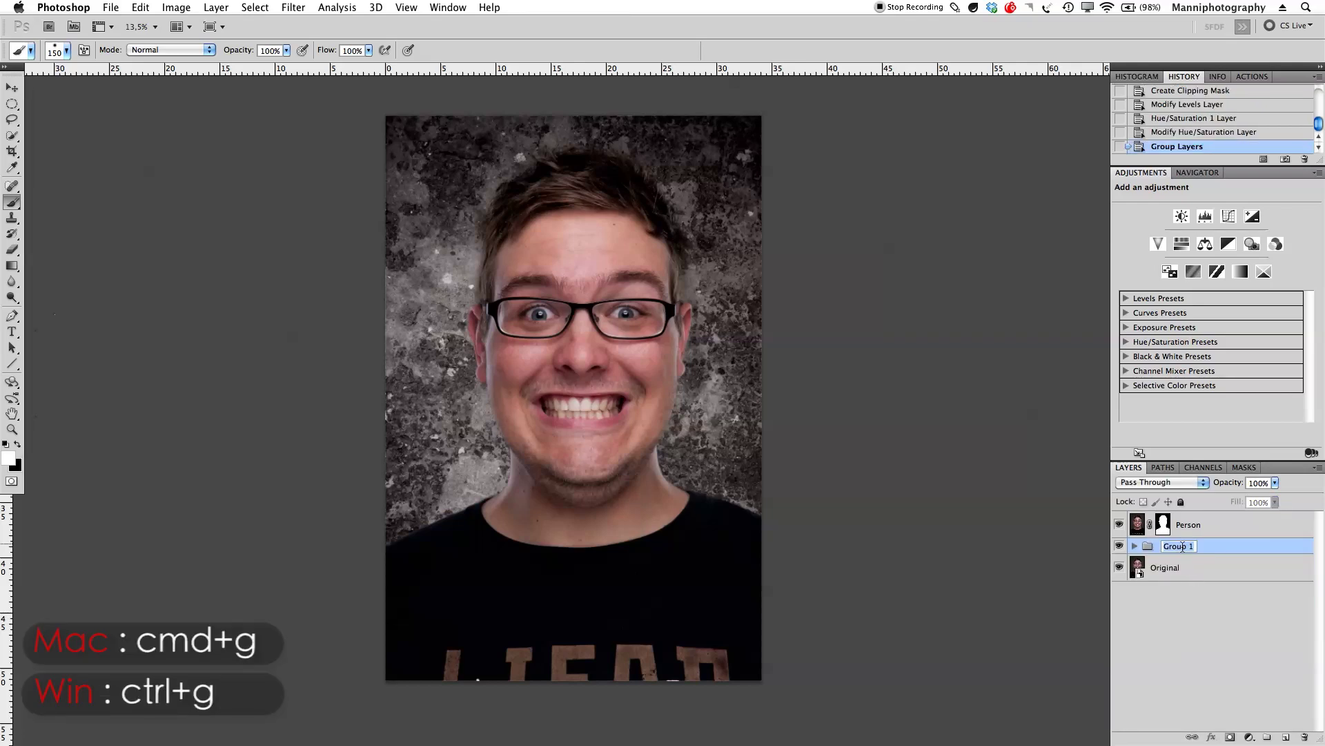
type("Tex")
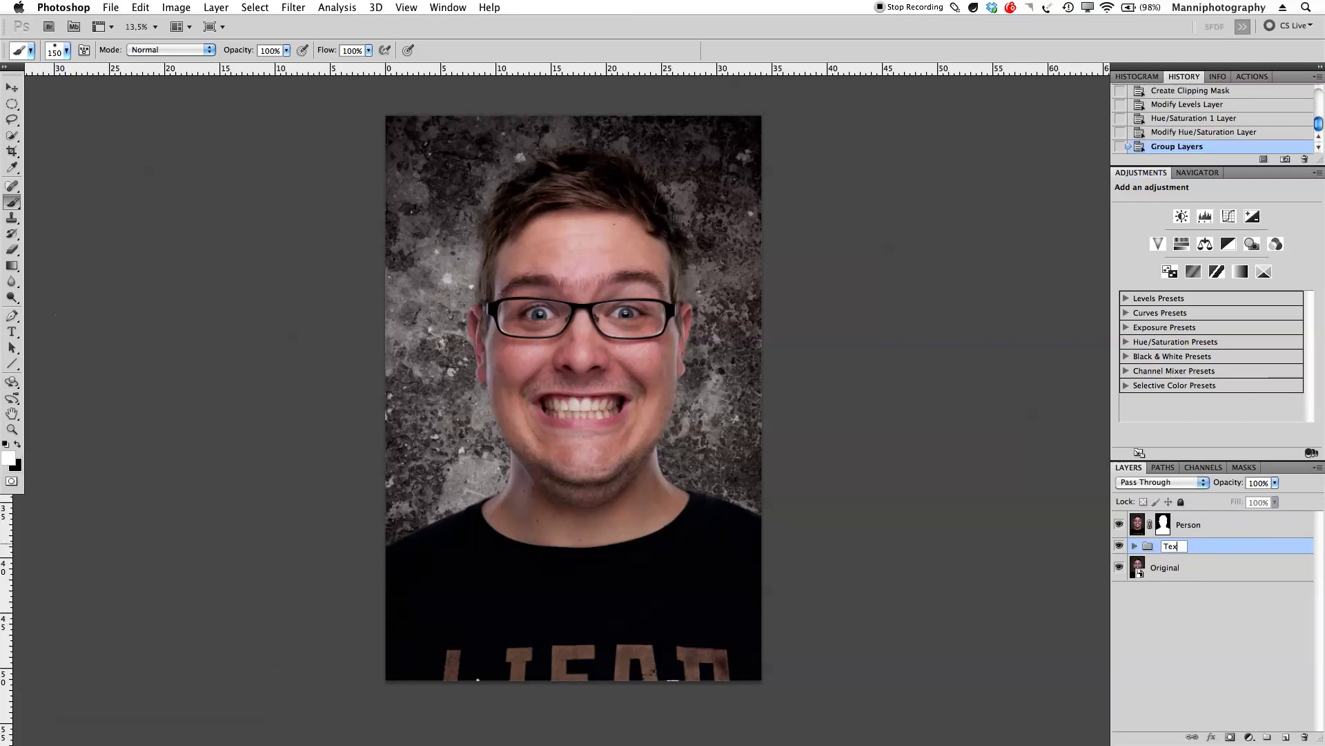
type("ture")
key("Return")
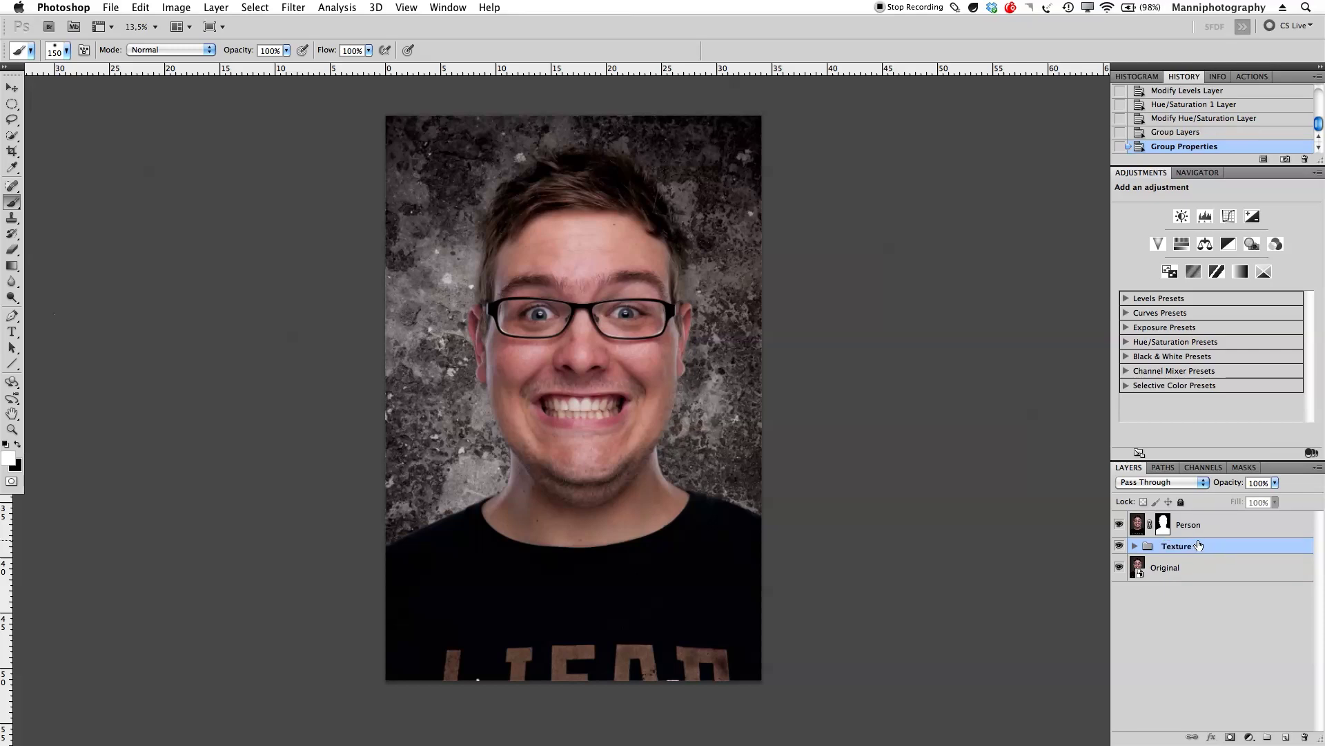
left_click_drag(1232, 486, 1213, 488)
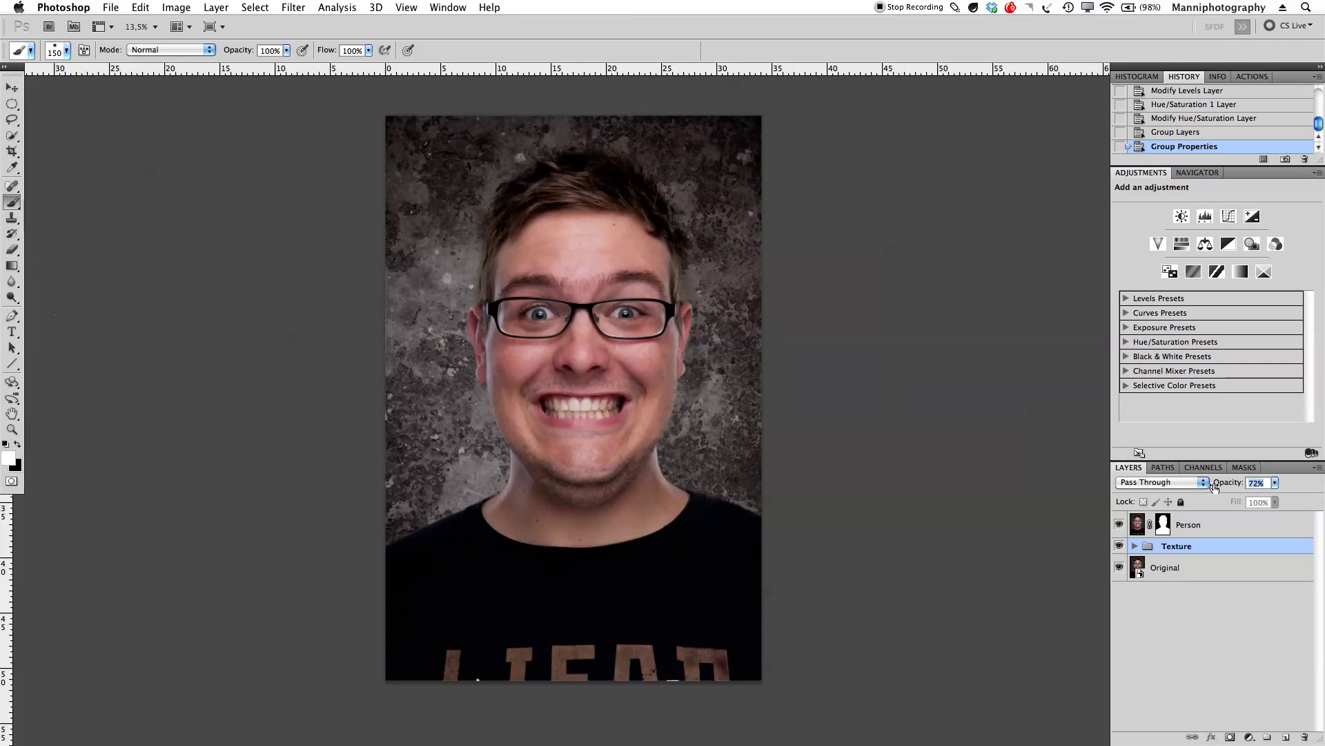
left_click_drag(1208, 487, 1213, 486)
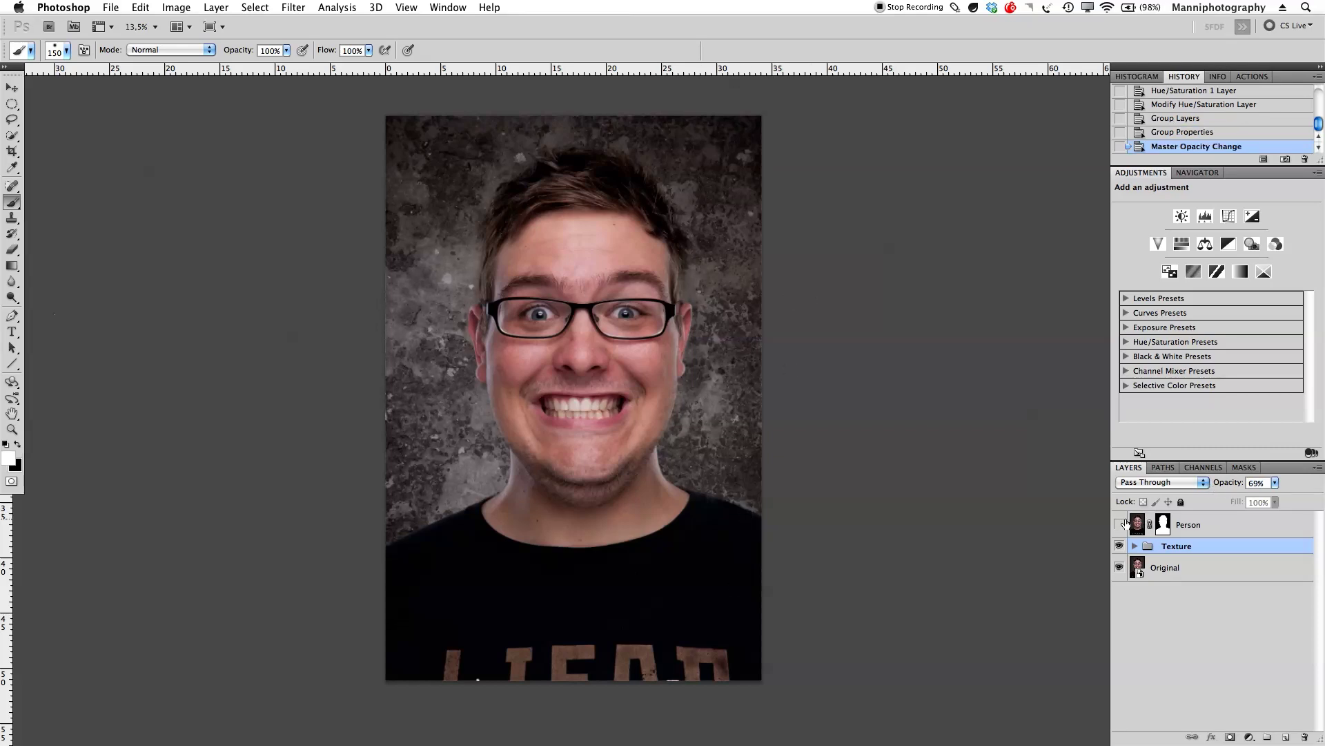
Step: Put the masked Person layer into its own group and name the group Person
left_click(1119, 524)
left_click(1119, 524)
left_click(1119, 524)
left_click(1119, 524)
left_click(1177, 528)
key("super+g")
double_click(1176, 521)
type("Person")
key("Return")
left_click(1134, 519)
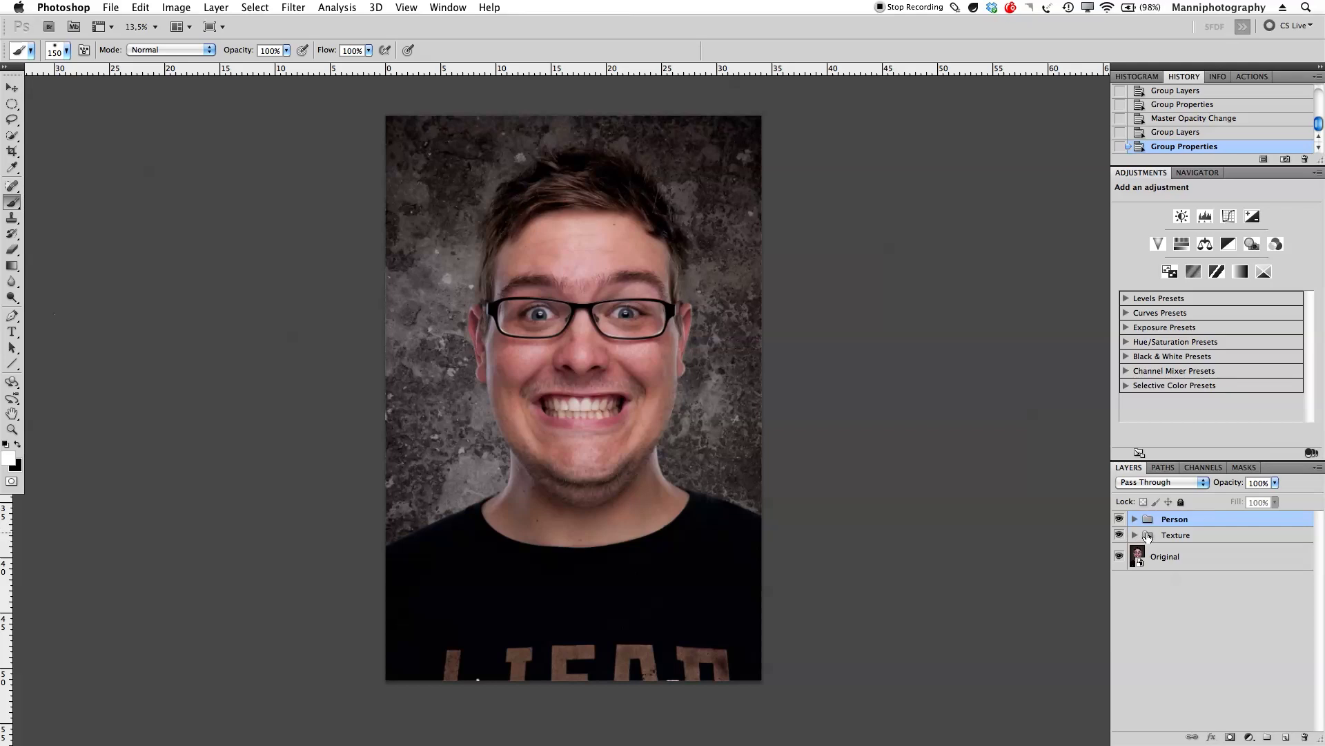
Step: Hide and show the Person and Texture groups to compare them with the original, ending with the Person group selected
left_click(1119, 518)
left_click(1119, 534)
left_click(1202, 563)
left_click(1119, 534)
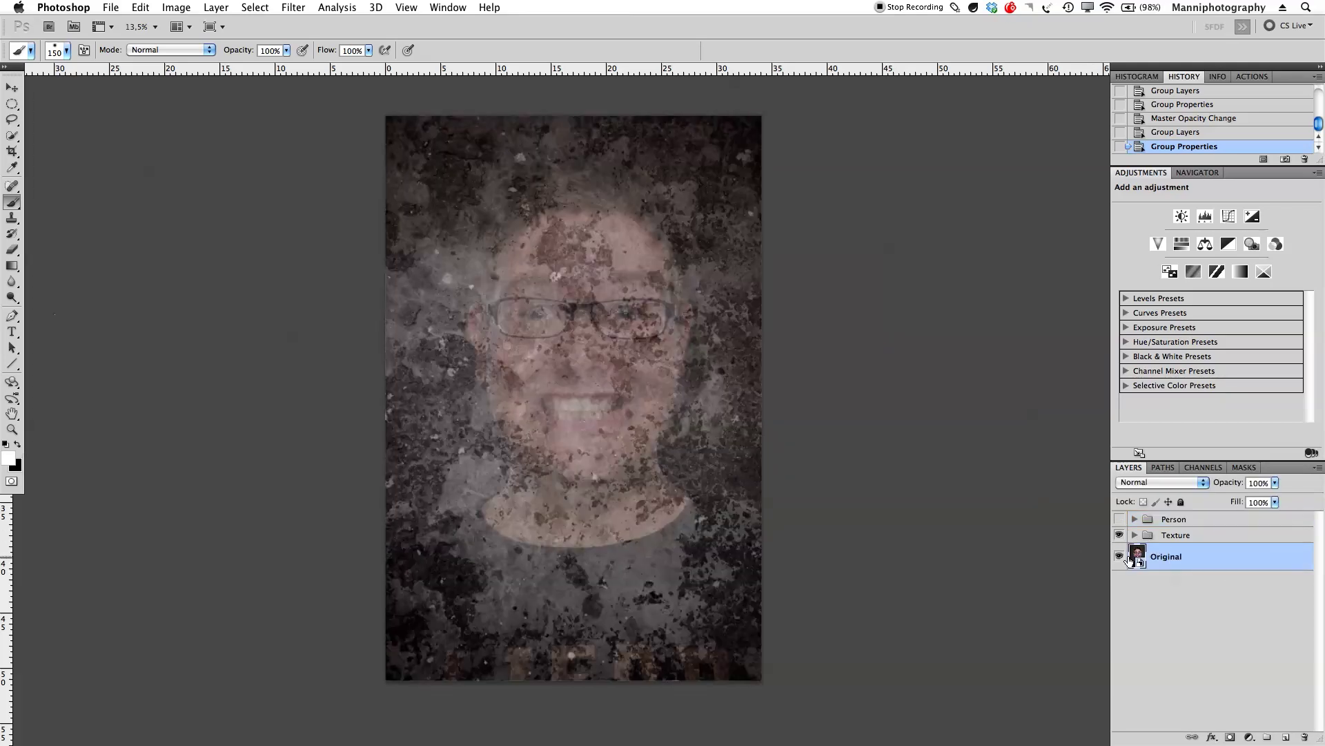
left_click(1119, 519)
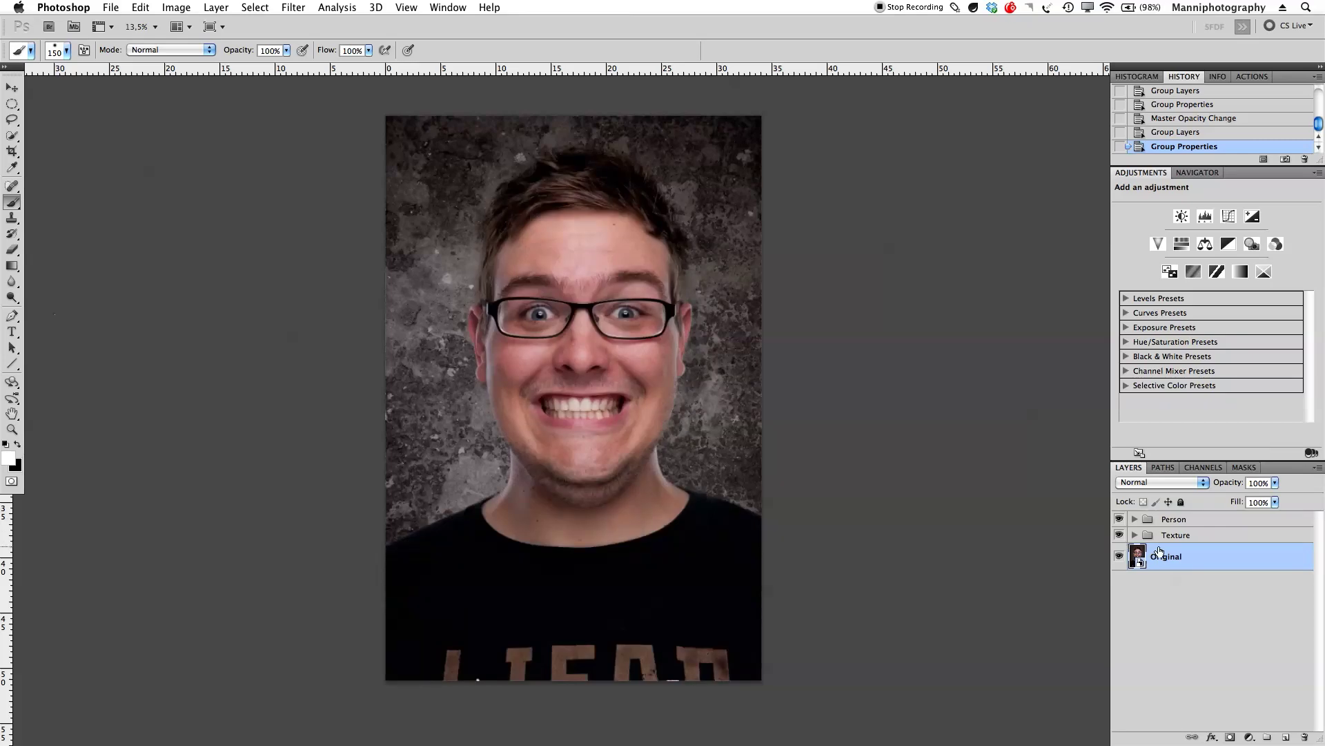
left_click(1193, 519)
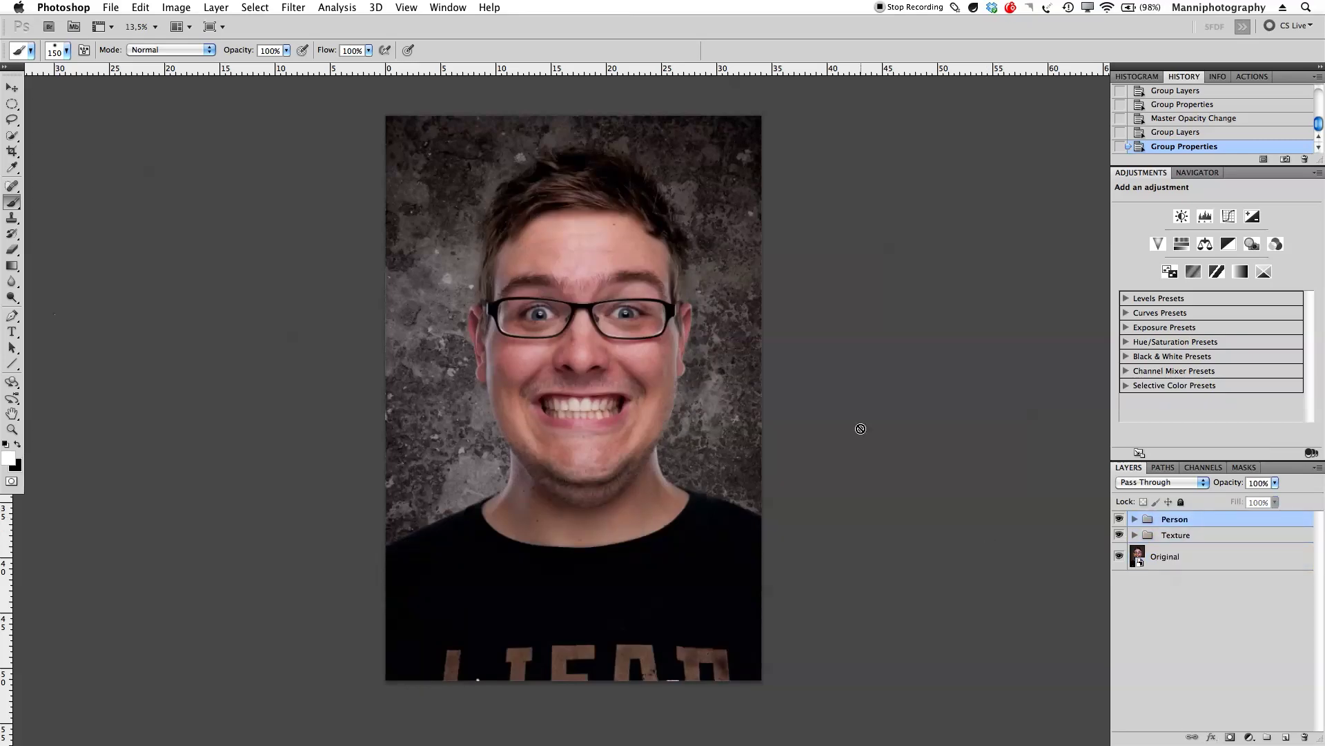